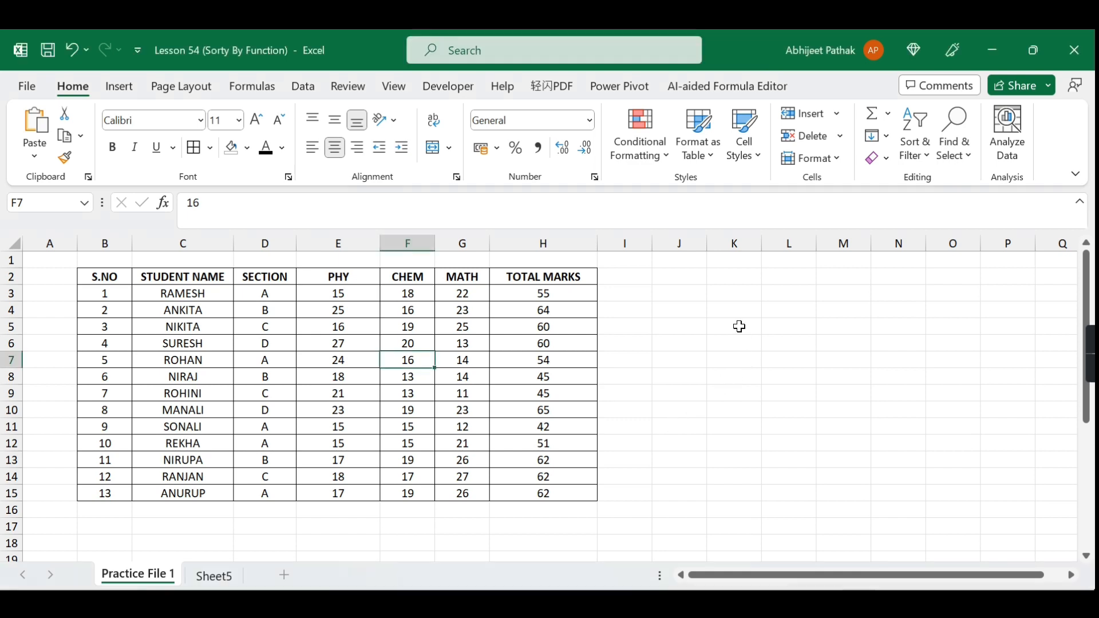
key(F2)
text(2)
key(Escape)
Step: Fill K5:L7 with sample number pairs, row by row: 2 and 4, 5 and 6, 7 and 8
click(743, 328)
text(2)
key(Tab)
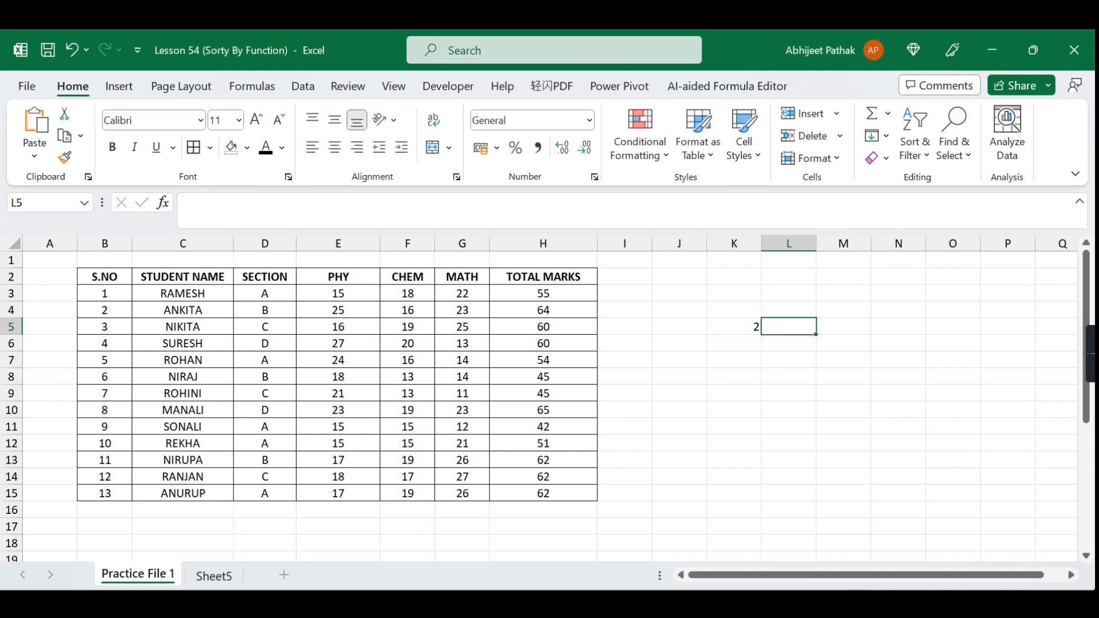
key(F2)
text(4)
key(Return)
text(5)
key(Tab)
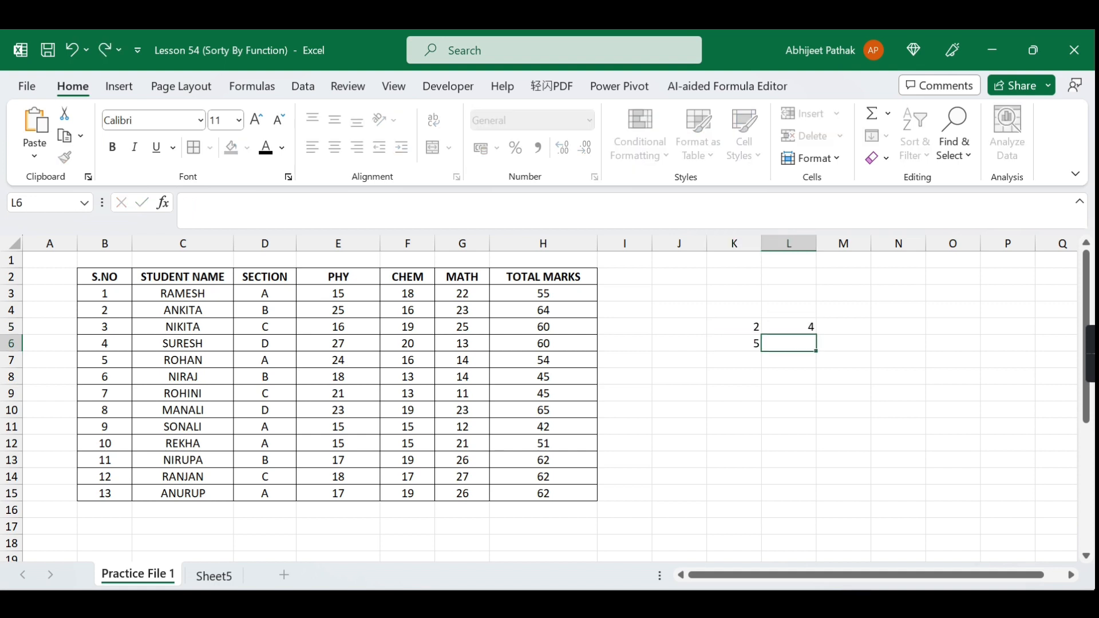
text(6)
key(Return)
text(7)
key(Tab)
text(8)
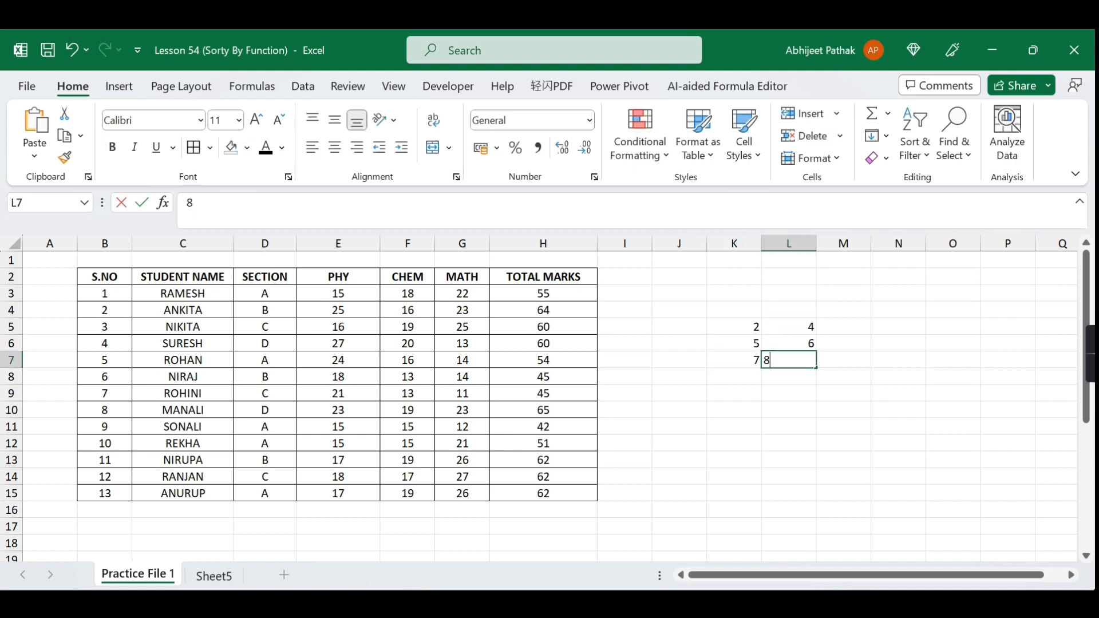
key(Tab)
Step: Examine the sample number pairs in K5:L7 row by row, along with the empty cells beside them in column M
key(Left)
key(Up)
key(Up)
key(Right)
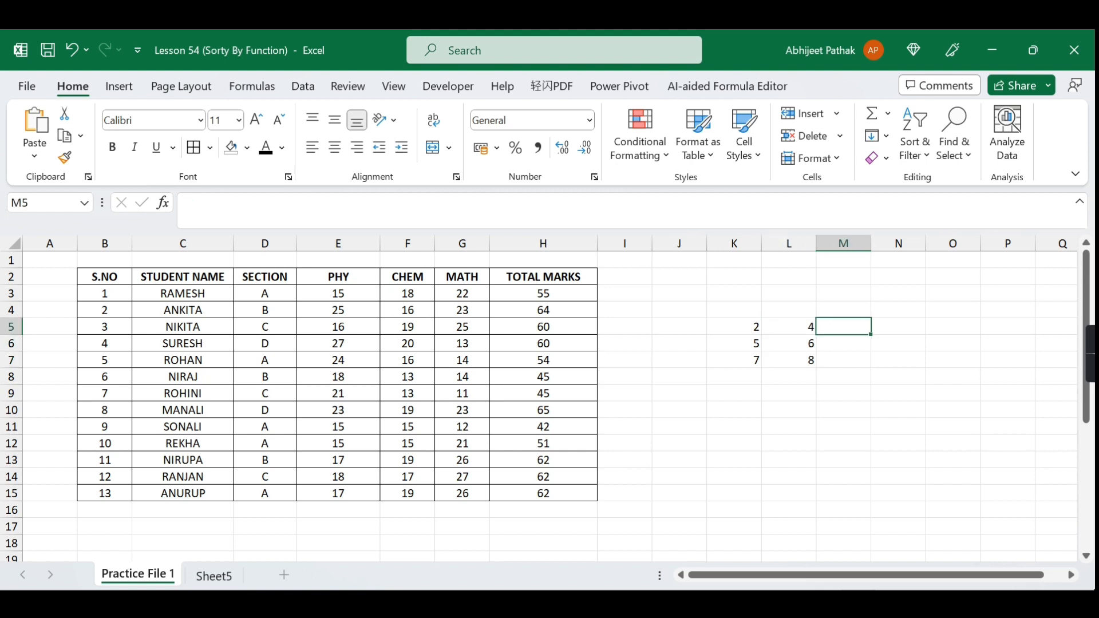
drag(844, 325, 848, 357)
drag(757, 326, 804, 325)
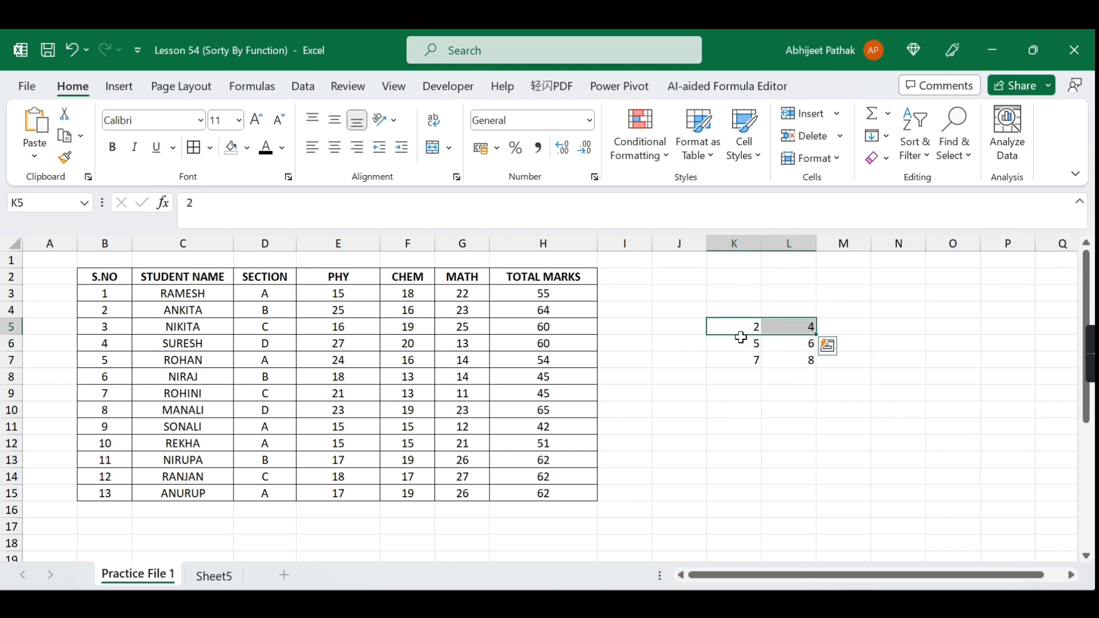
drag(737, 342, 785, 360)
click(859, 341)
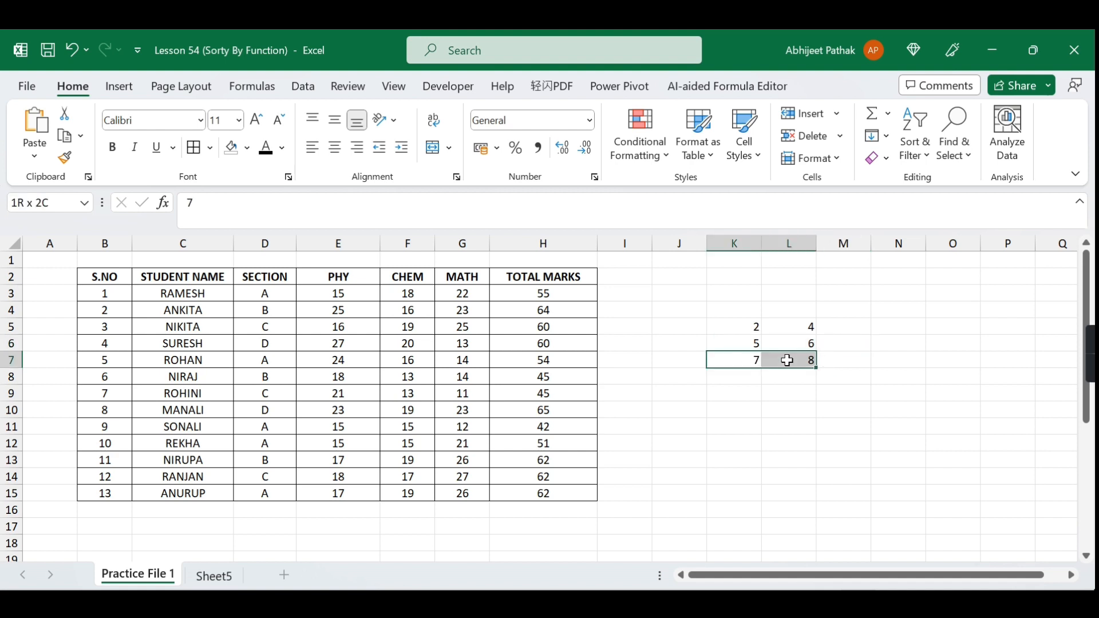
click(835, 359)
click(836, 327)
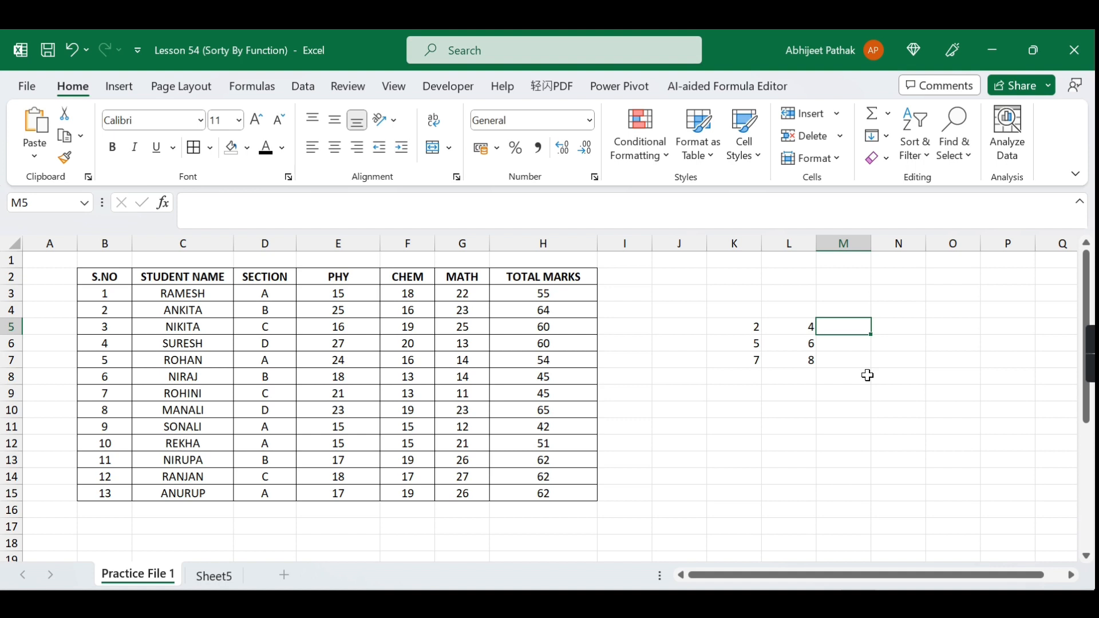
Step: Clear all contents of columns K and L
drag(739, 244, 795, 244)
key(Delete)
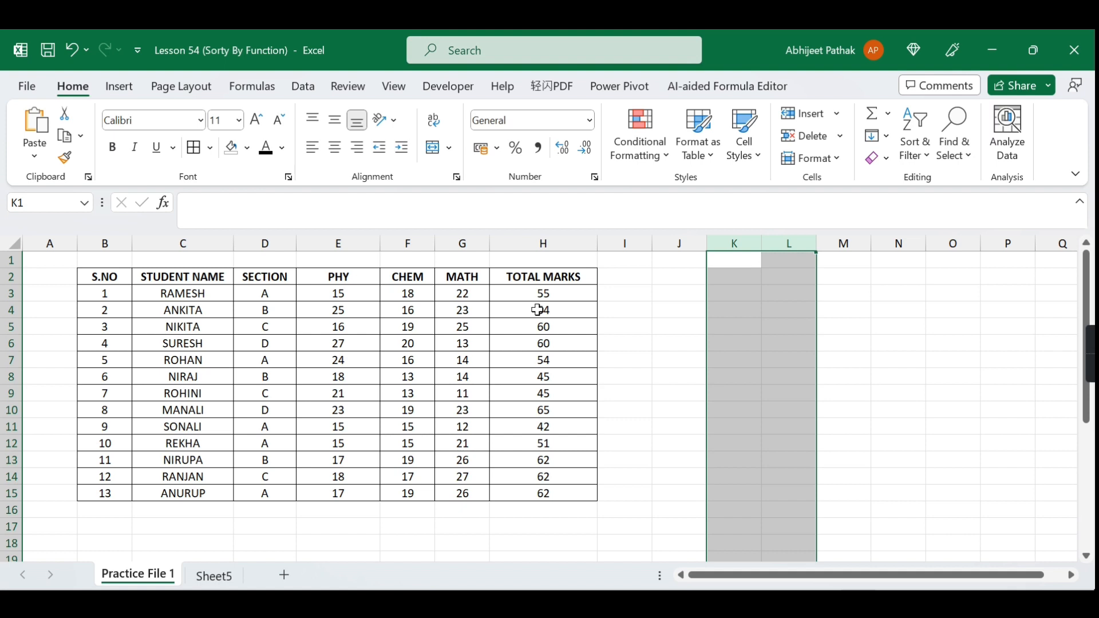
click(196, 306)
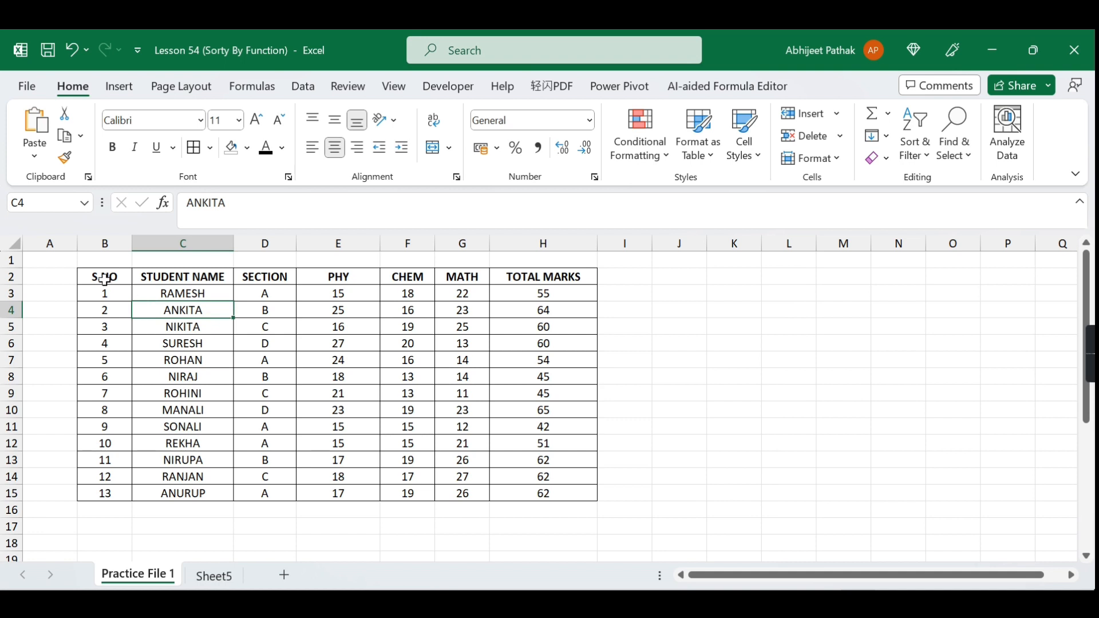
drag(104, 280, 572, 460)
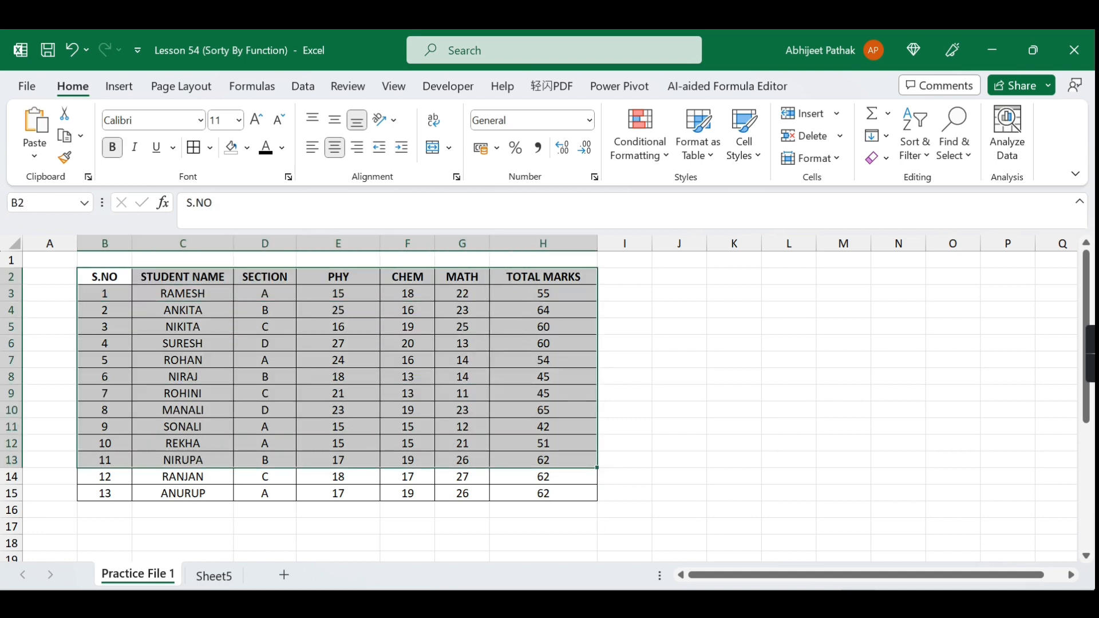
scroll(538, 399, up, 1)
click(167, 334)
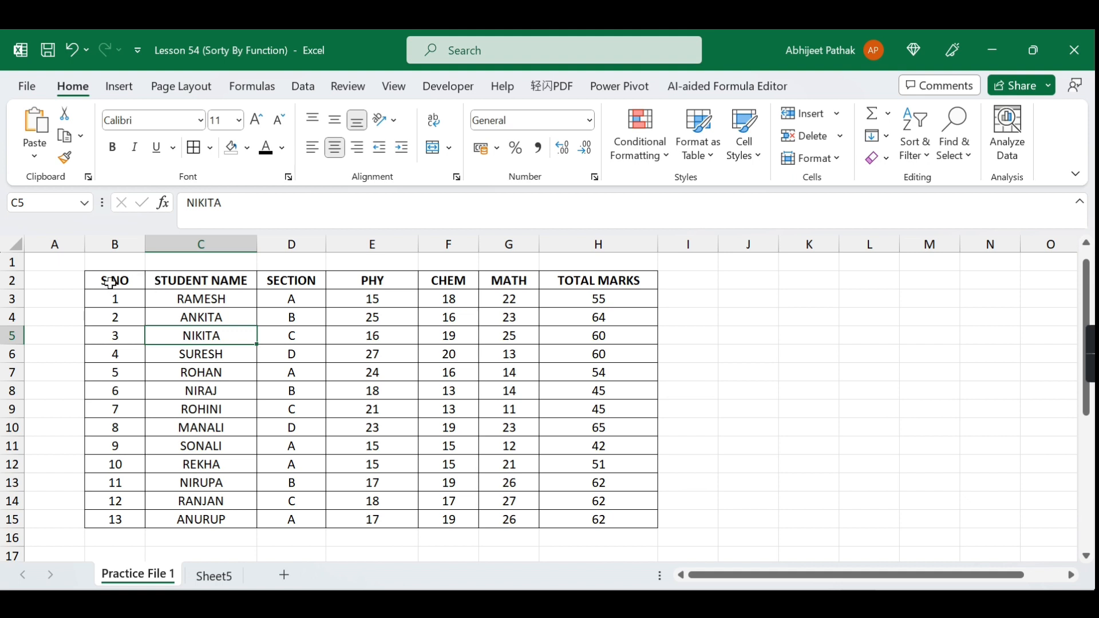
drag(112, 295, 599, 375)
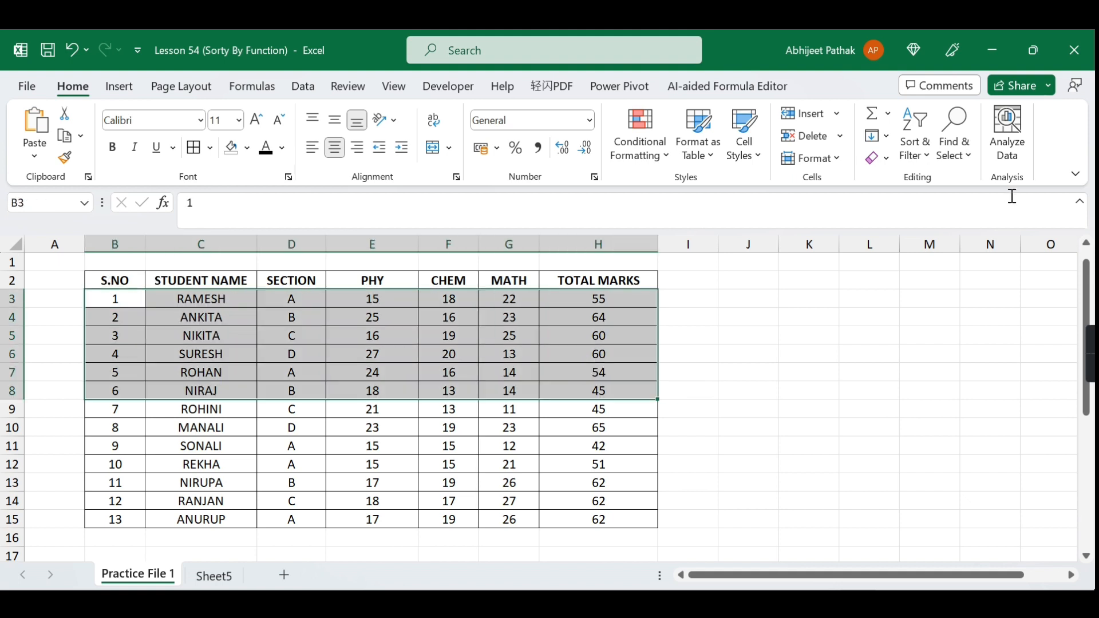
Step: Set the ribbon to show tabs only, leaving more room for the student marks table
click(1076, 174)
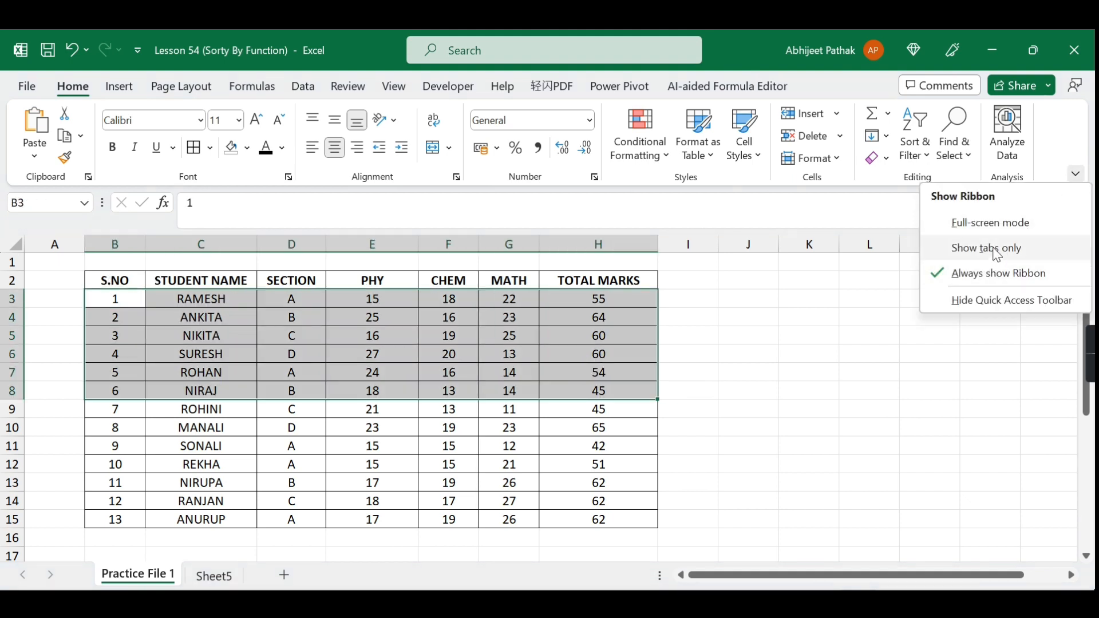
click(974, 248)
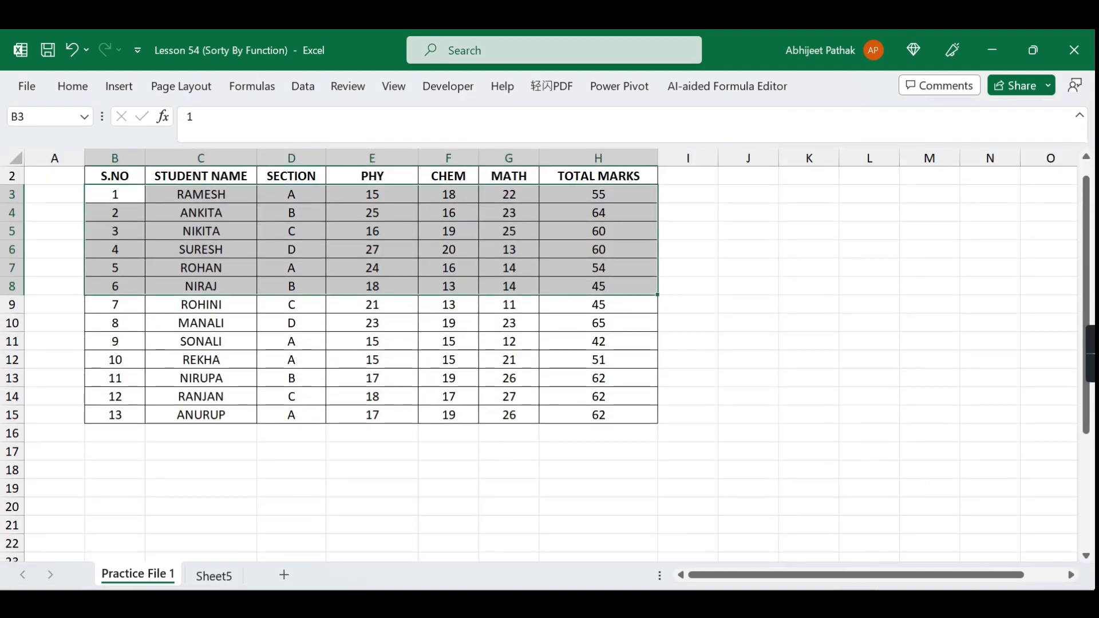
scroll(550, 355, up, 1)
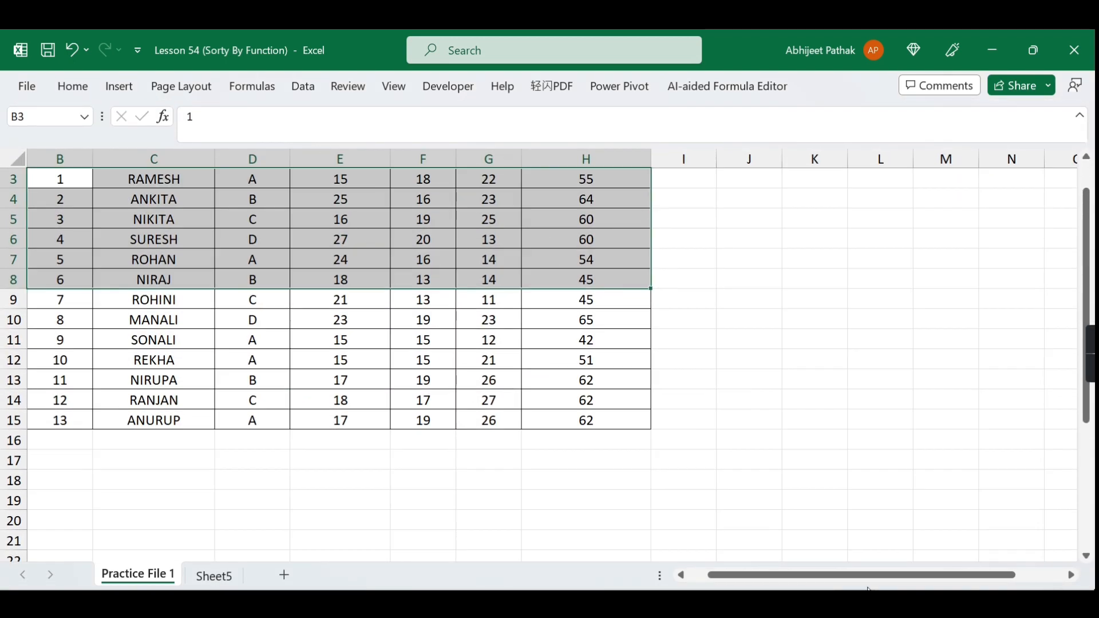
drag(776, 573, 750, 573)
scroll(593, 424, up, 1)
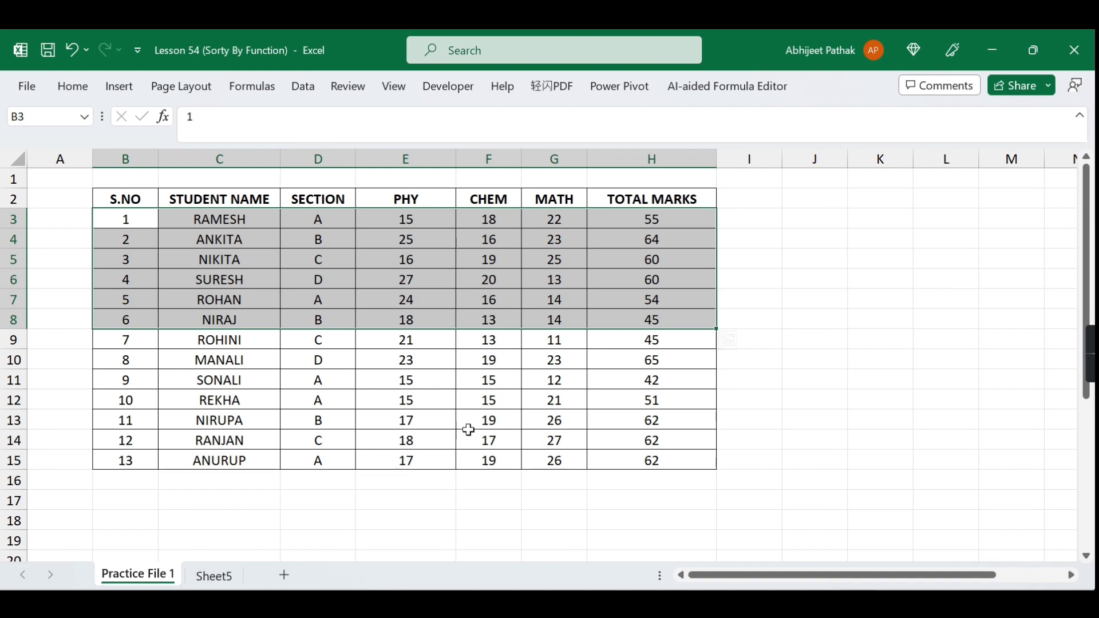
Step: Add filter controls to the header row of the student marks table
click(312, 263)
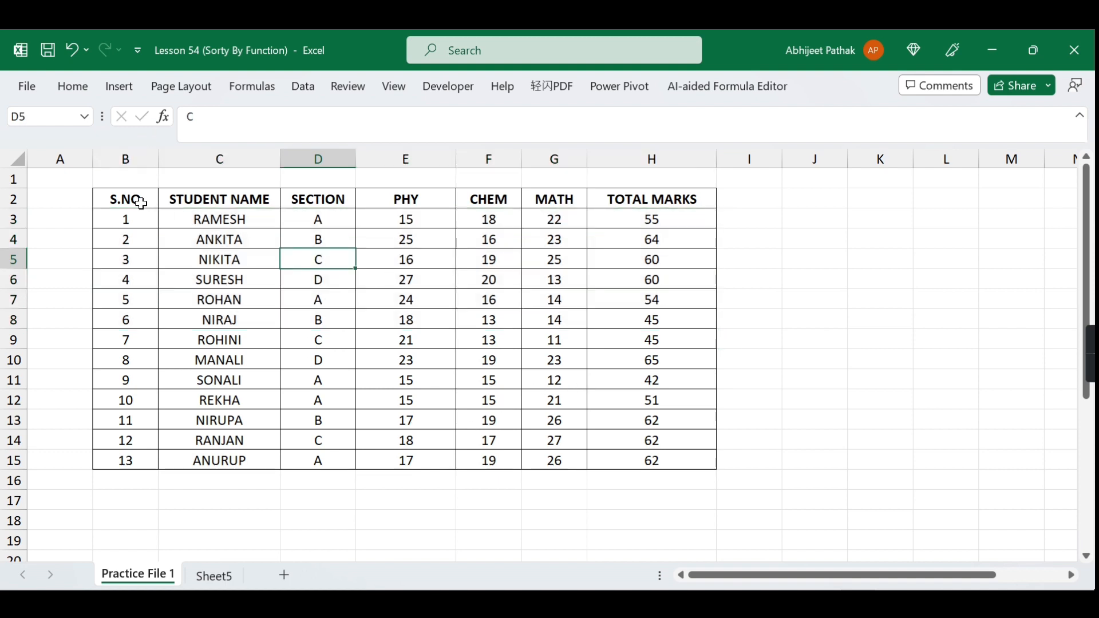
drag(141, 203, 665, 458)
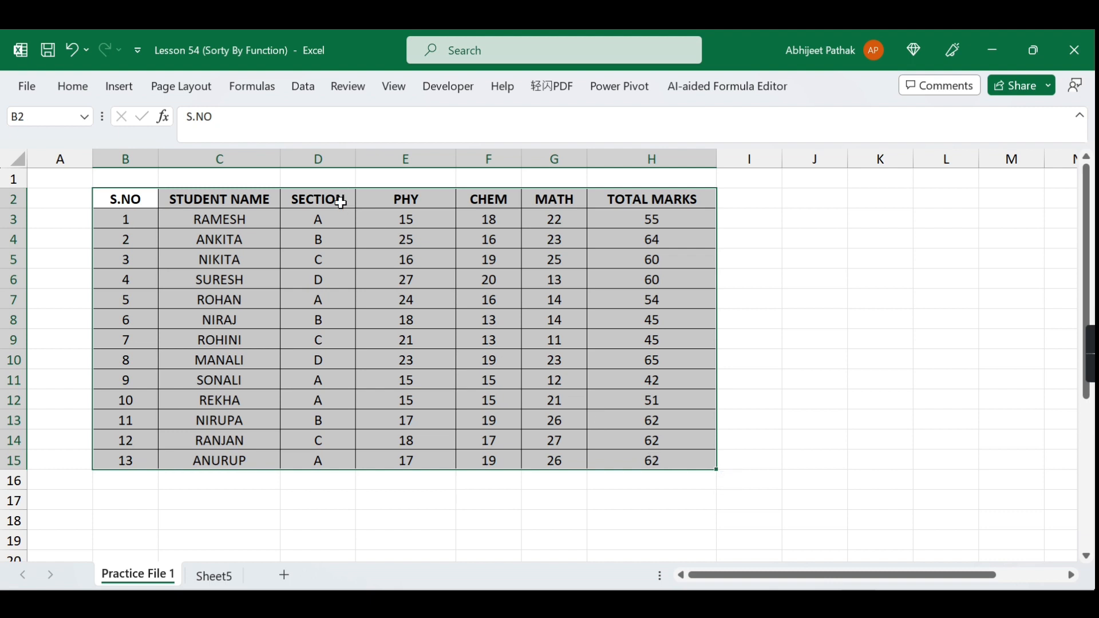
click(341, 202)
key(ctrl+shift+l)
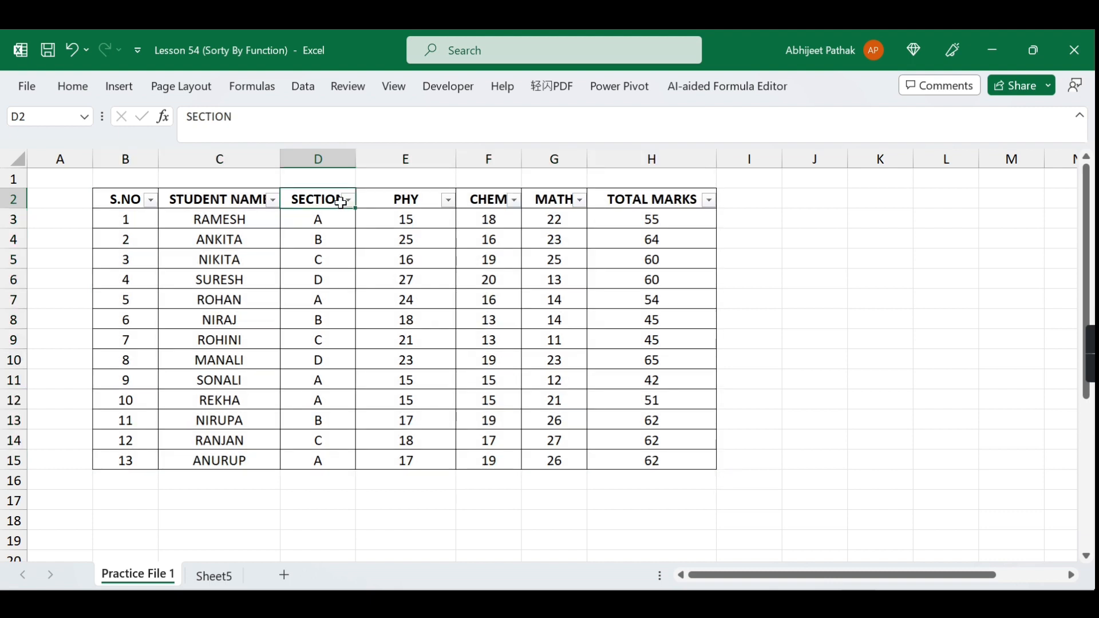
Step: Sort the student marks table by SECTION in ascending order, A to Z
click(347, 200)
click(241, 231)
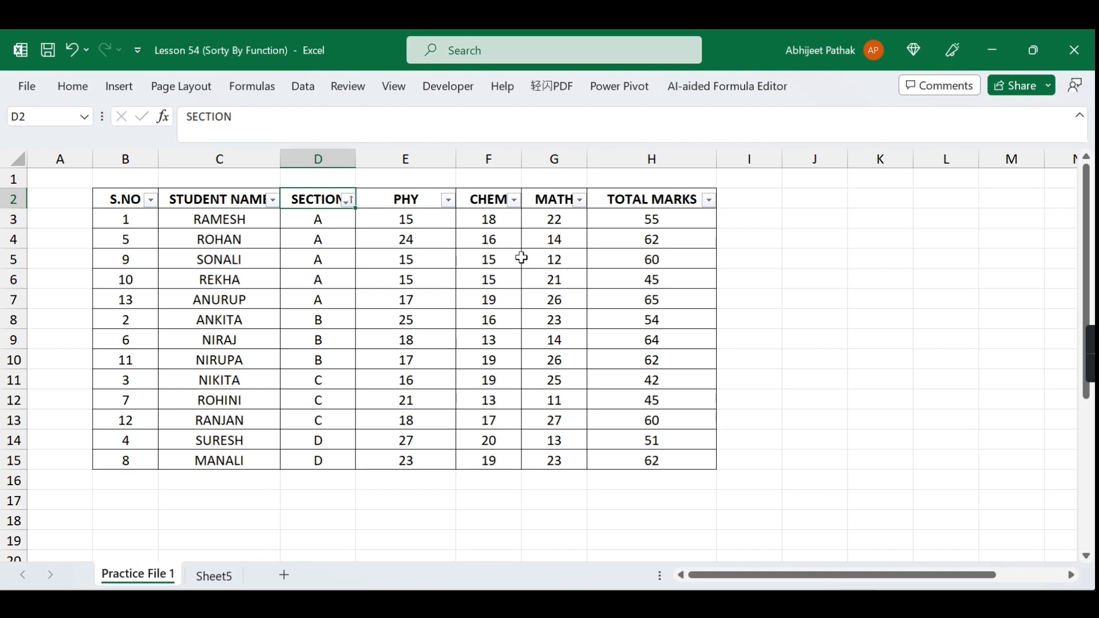
Step: Replace the TOTAL MARKS formulas in H3:H15 with their values by copying and pasting values in place
drag(623, 221, 673, 460)
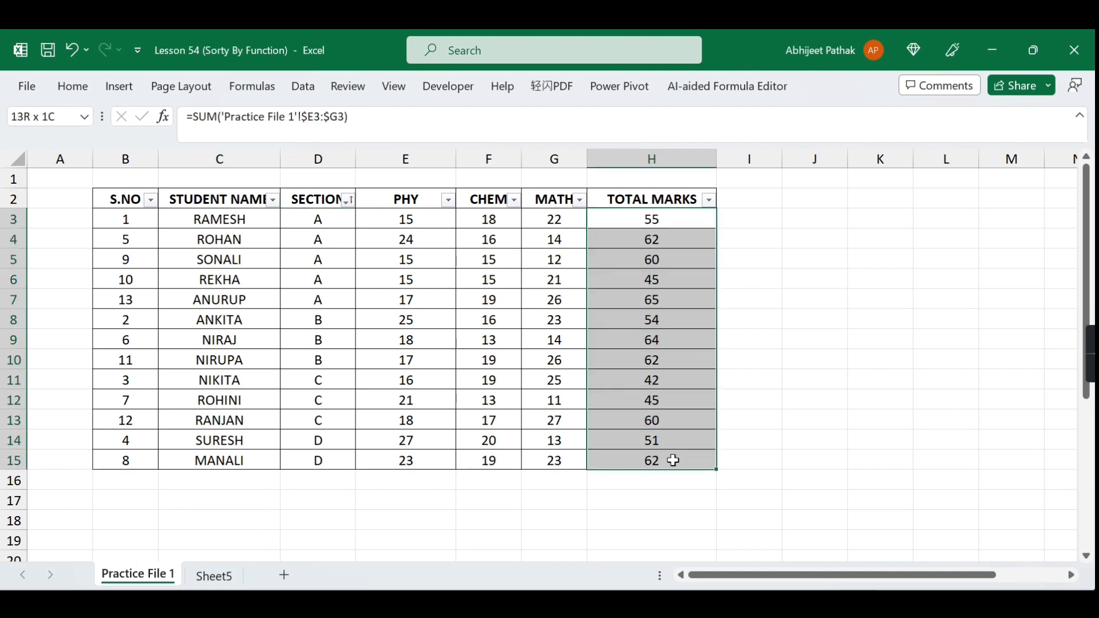
key(ctrl+c)
key(alt)
key(e)
key(s)
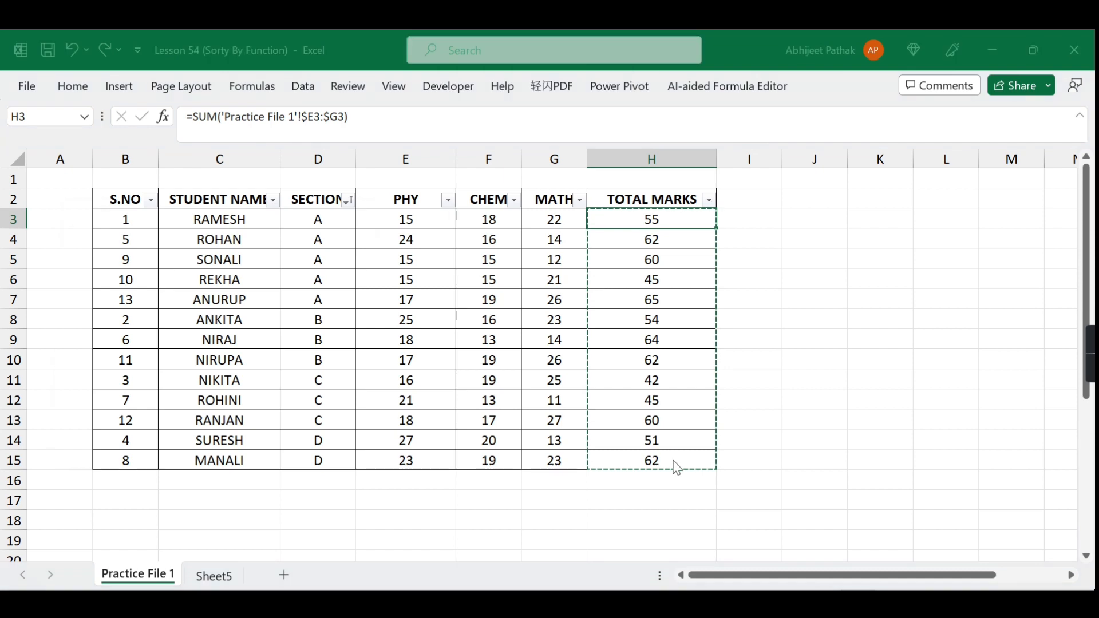
key(v)
key(Return)
click(636, 219)
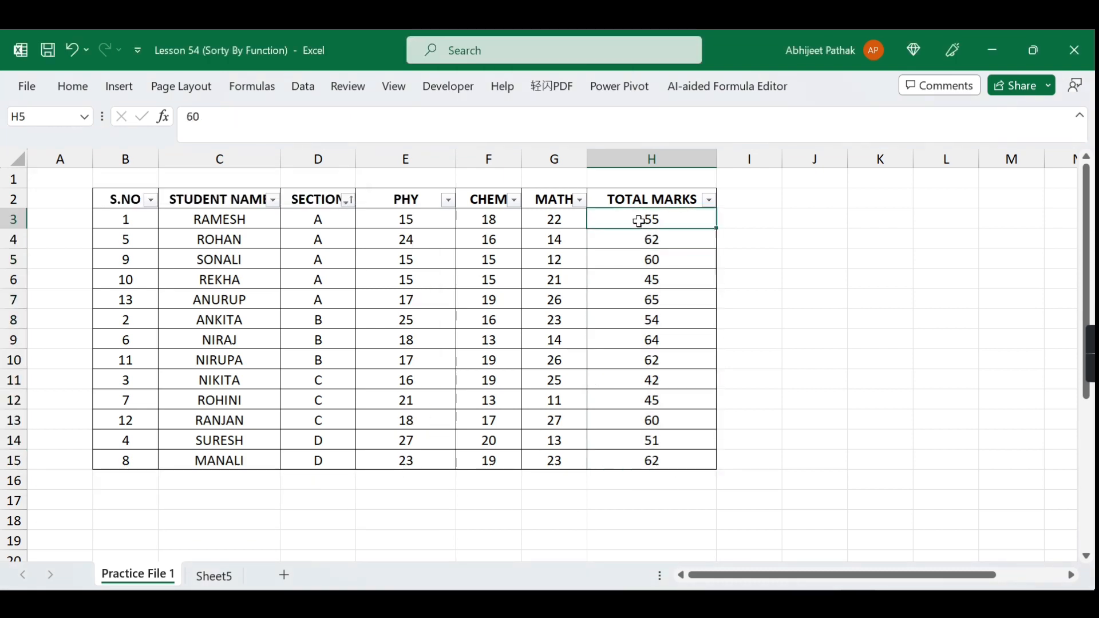
click(437, 235)
click(324, 226)
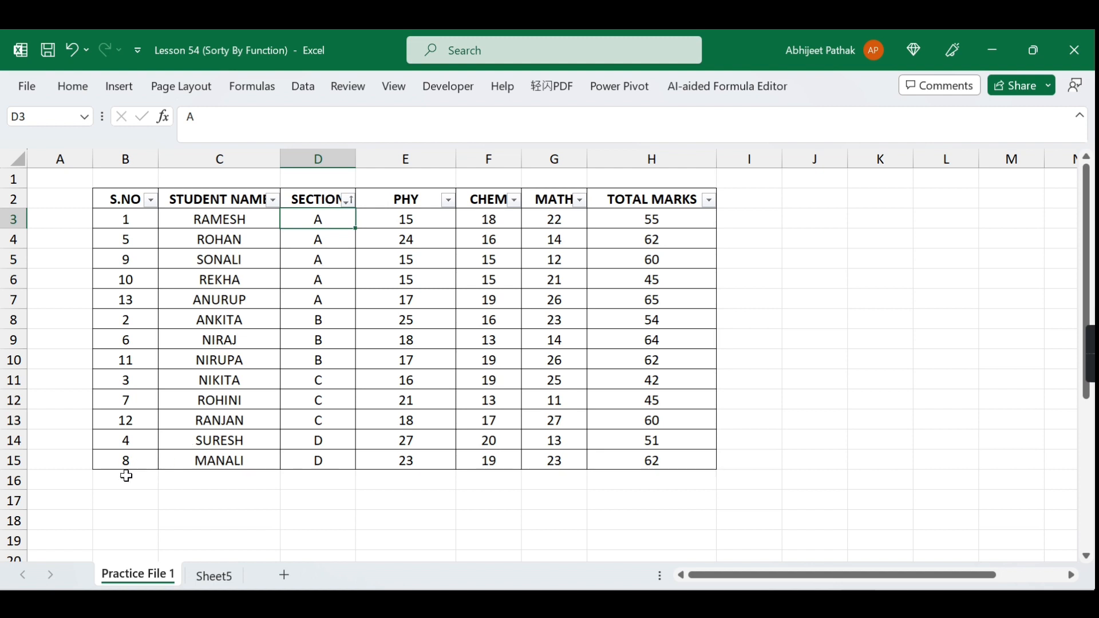
drag(128, 479, 643, 460)
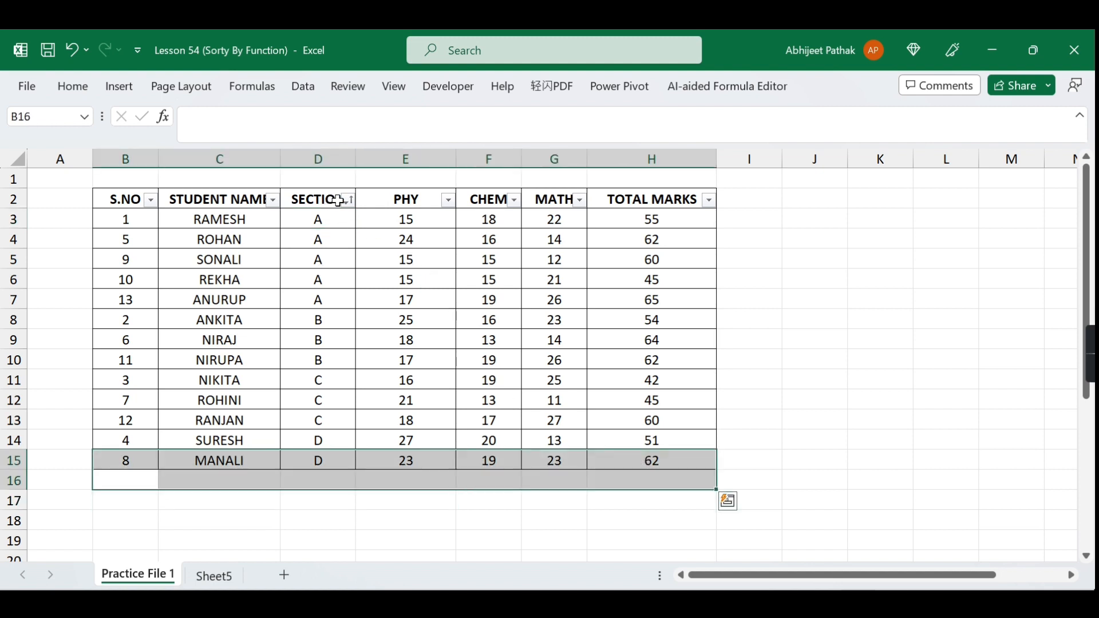
click(320, 276)
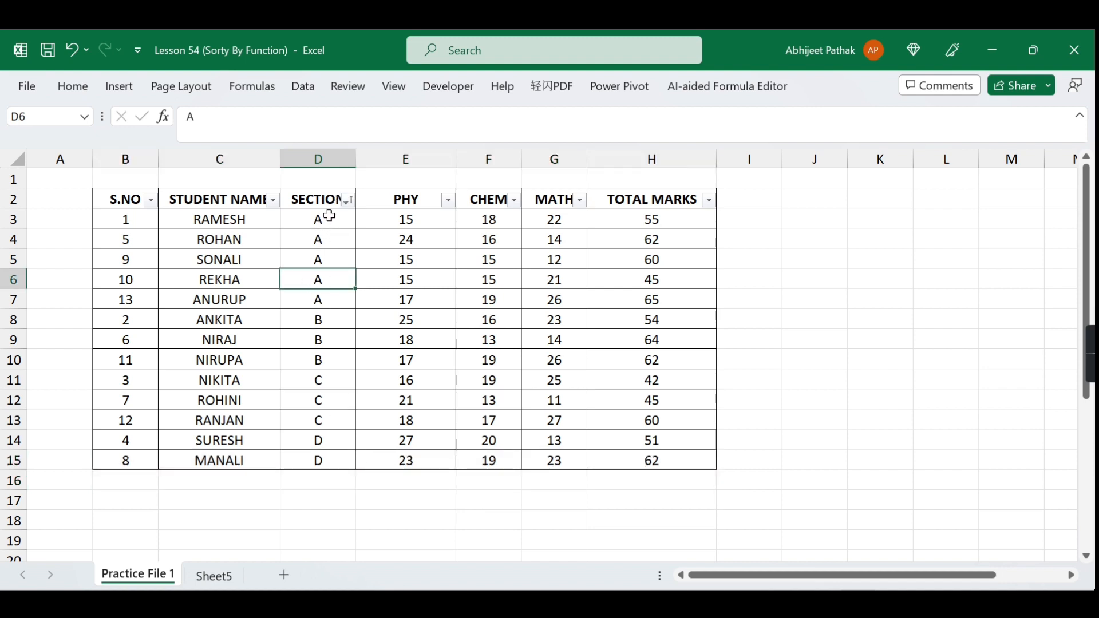
Step: Undo the values-only paste in the TOTAL MARKS column
key(ctrl+c)
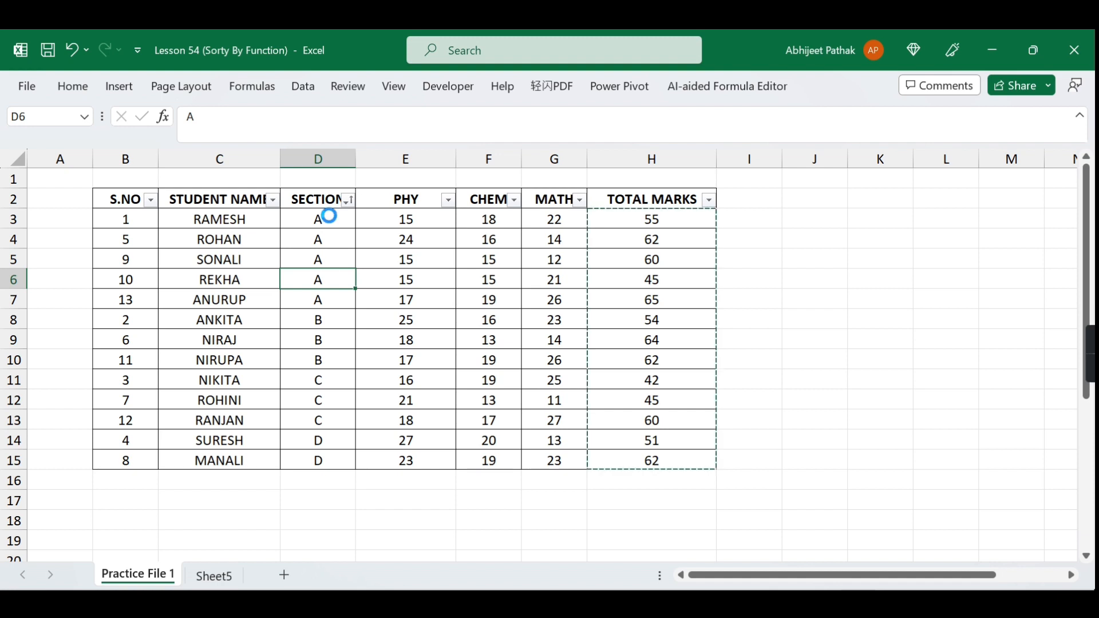
click(488, 280)
click(311, 245)
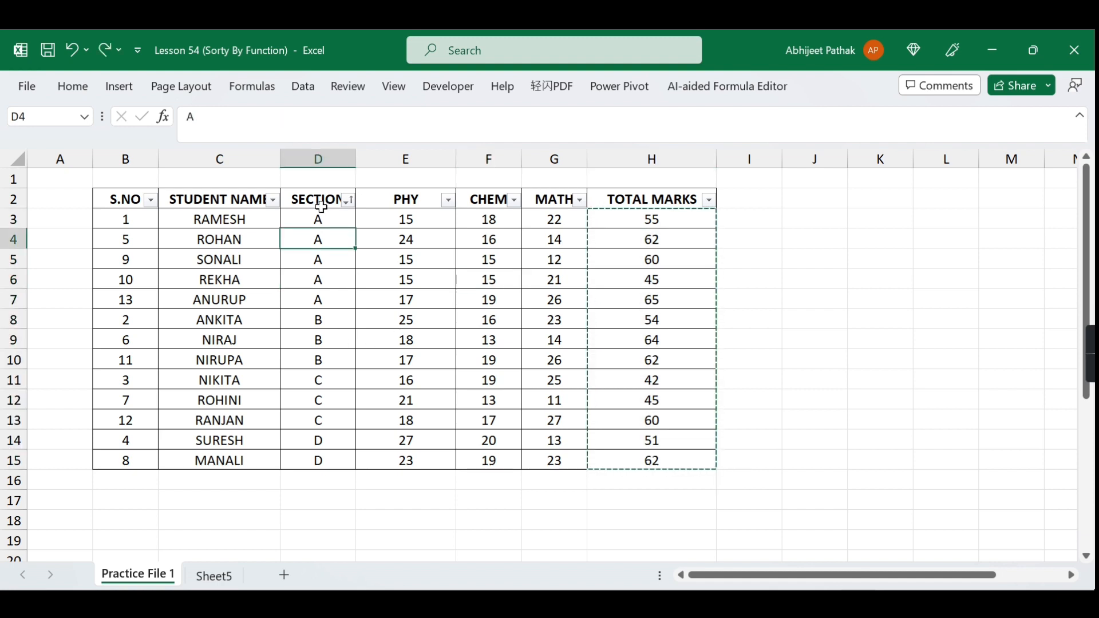
Step: Sort the student marks table by the PHY column from smallest to largest
click(348, 200)
key(Escape)
drag(344, 218, 346, 304)
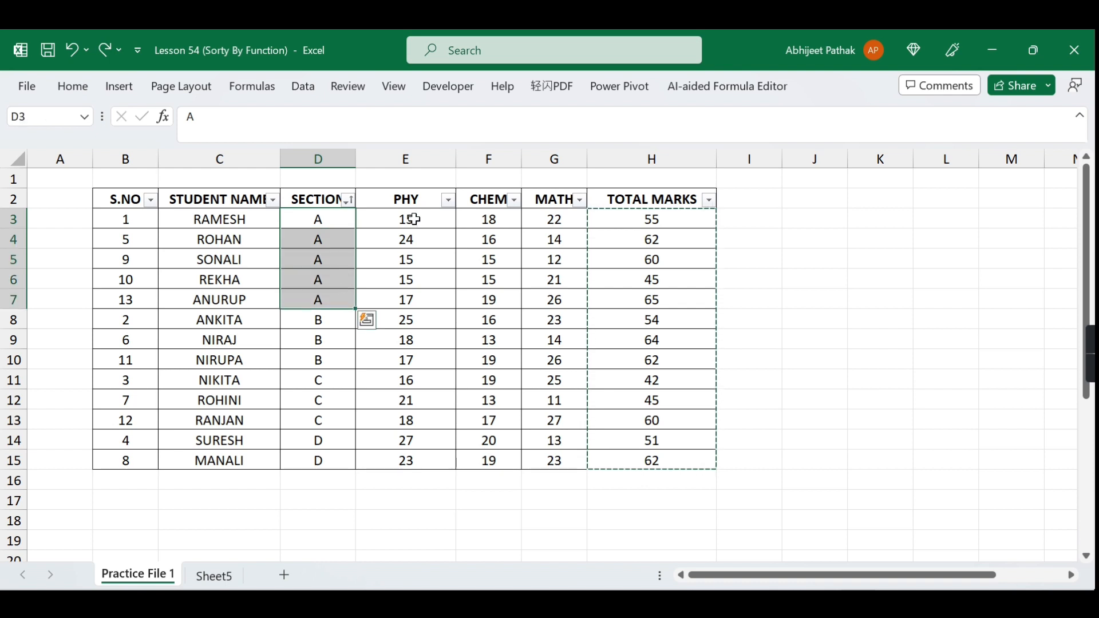
drag(412, 218, 426, 303)
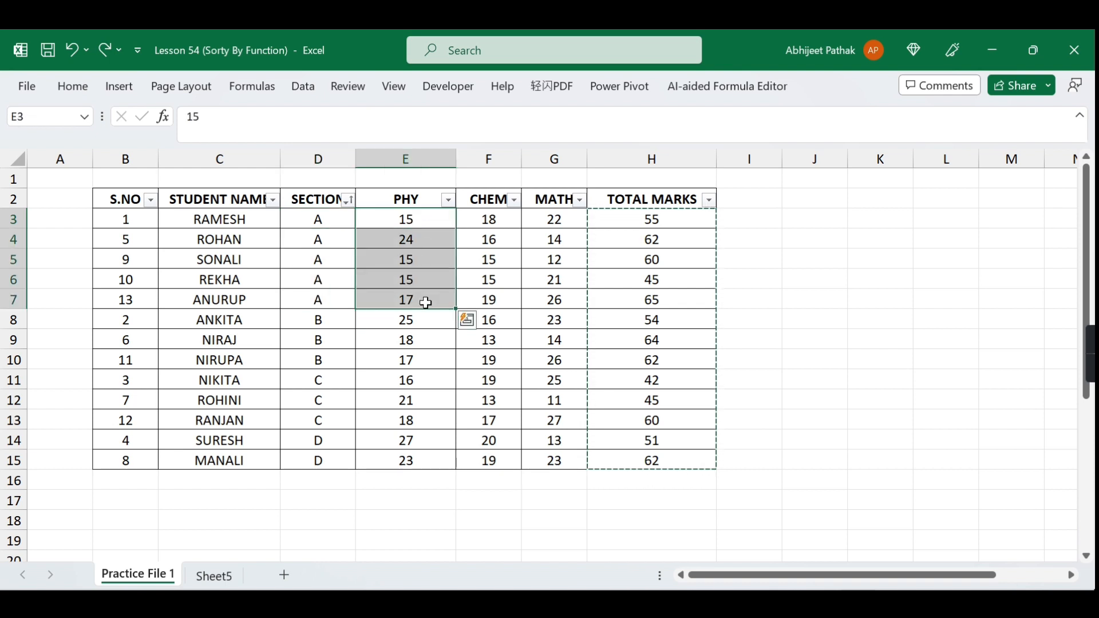
click(413, 218)
click(450, 200)
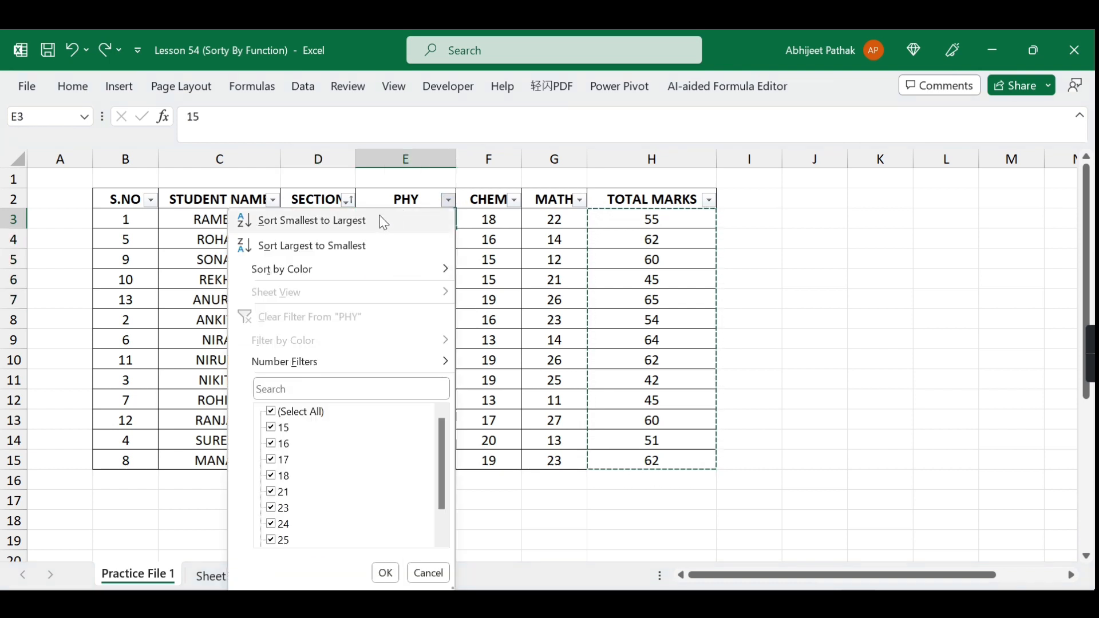
click(375, 223)
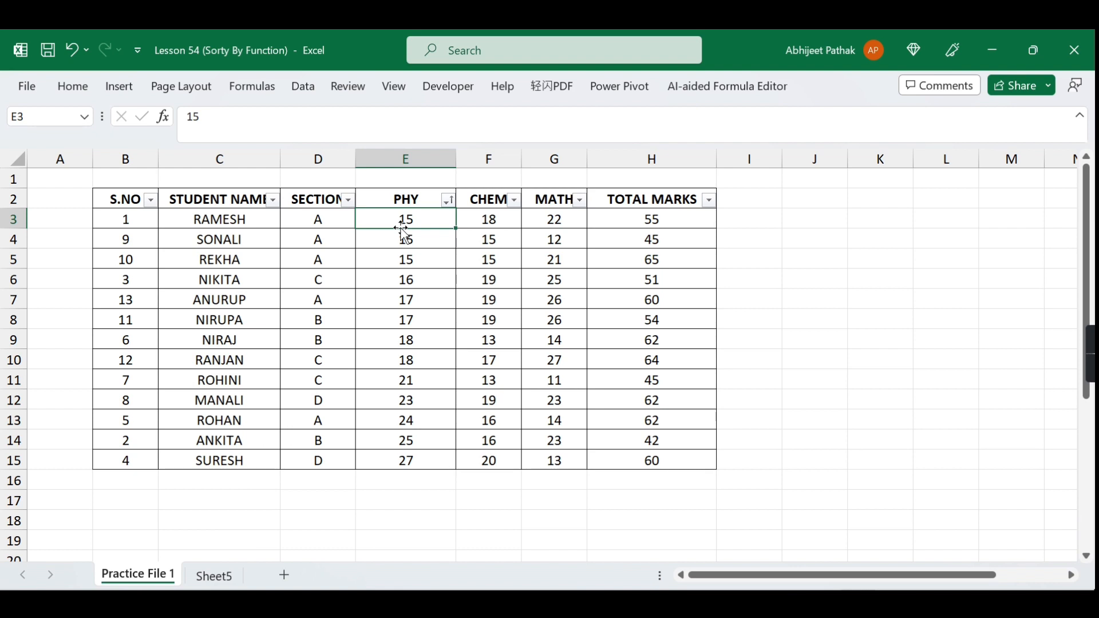
click(137, 481)
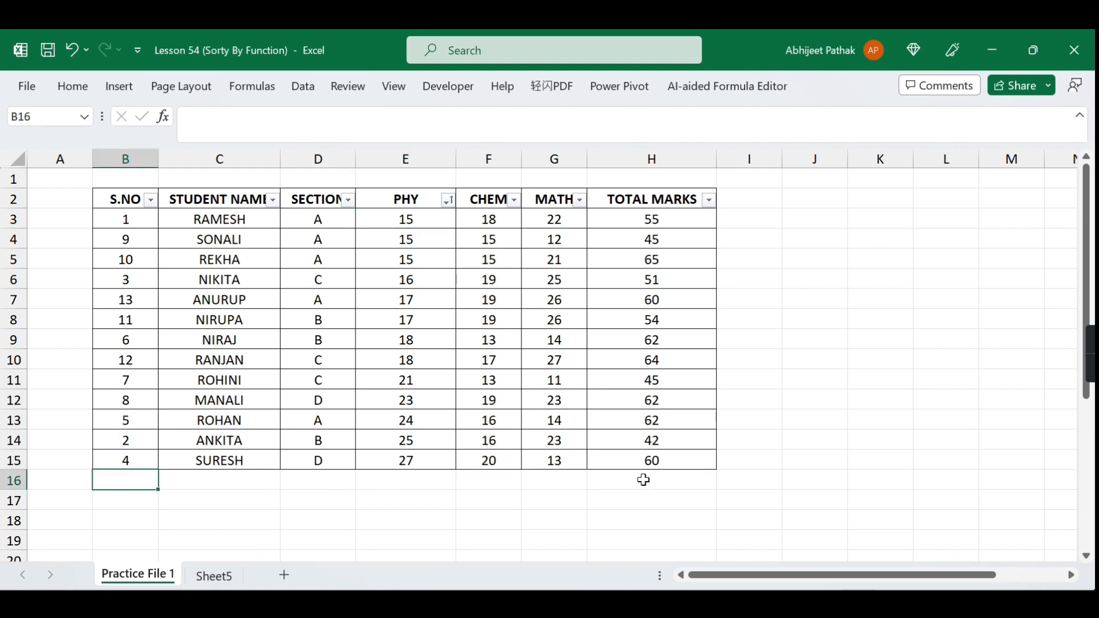
Step: Undo the PHY sort and the SECTION sort to restore the table's original row order
key(ctrl+z)
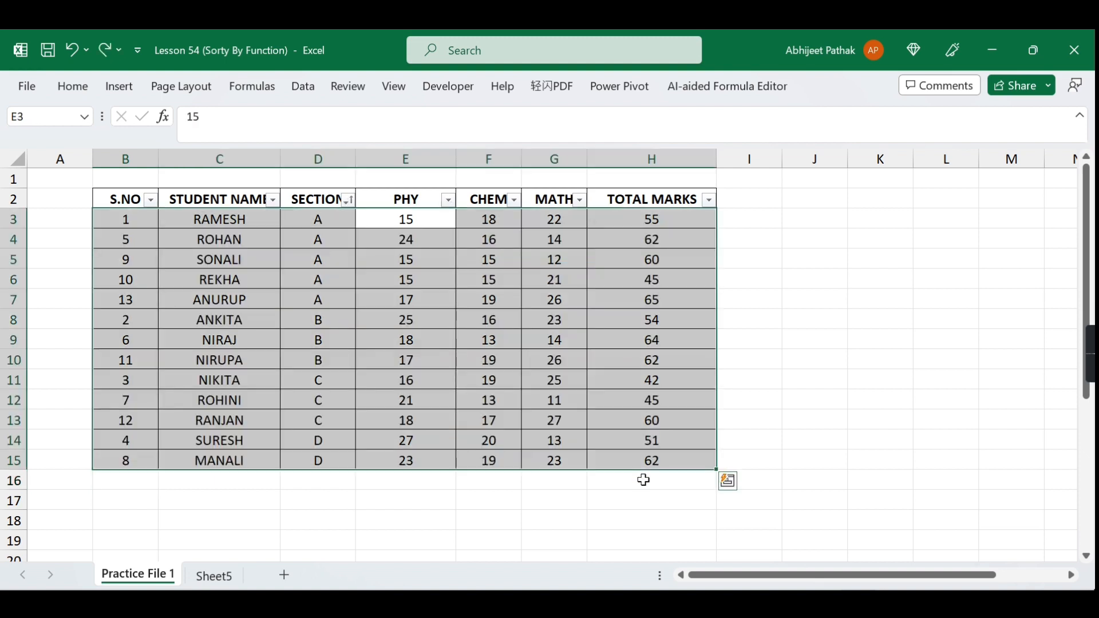
key(ctrl+z)
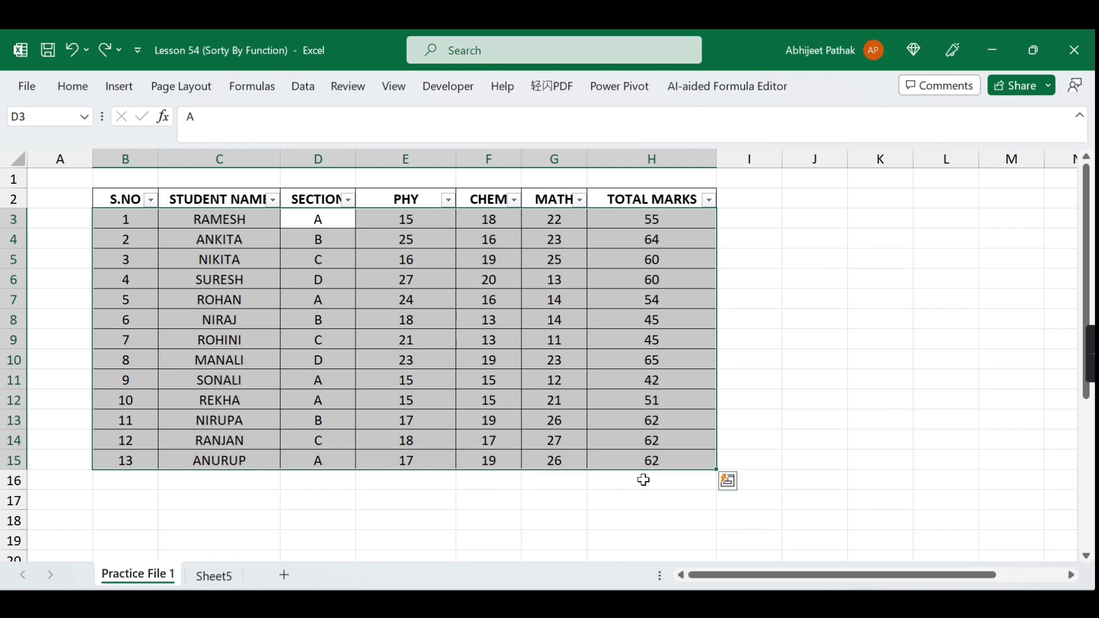
Step: Delete columns C to I on Sheet5 to remove the previously sorted copy of the marks table
click(316, 219)
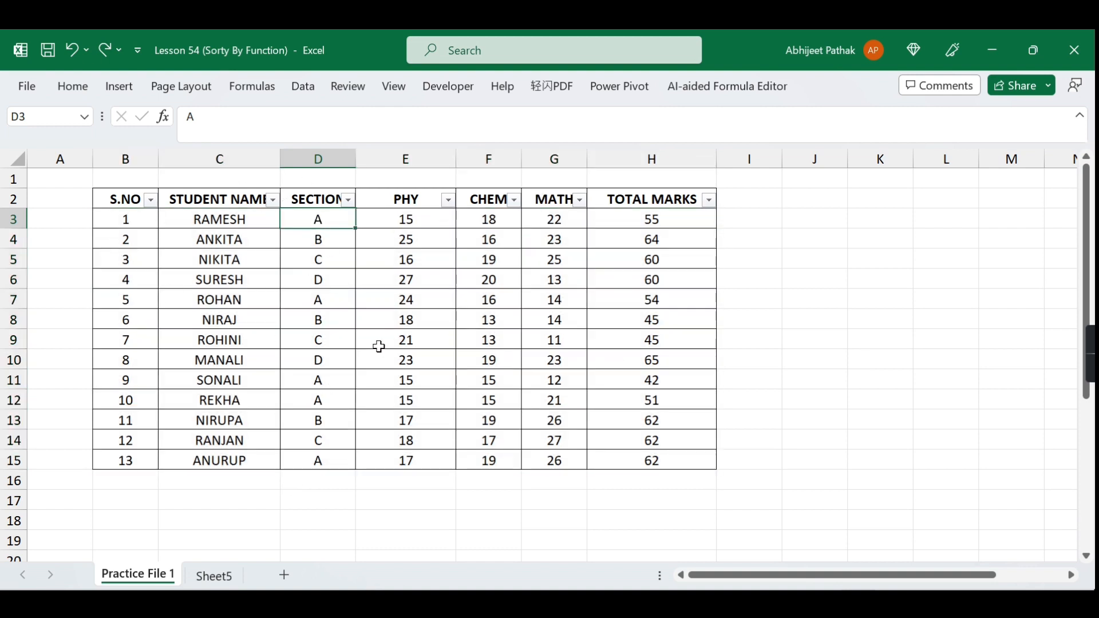
click(220, 582)
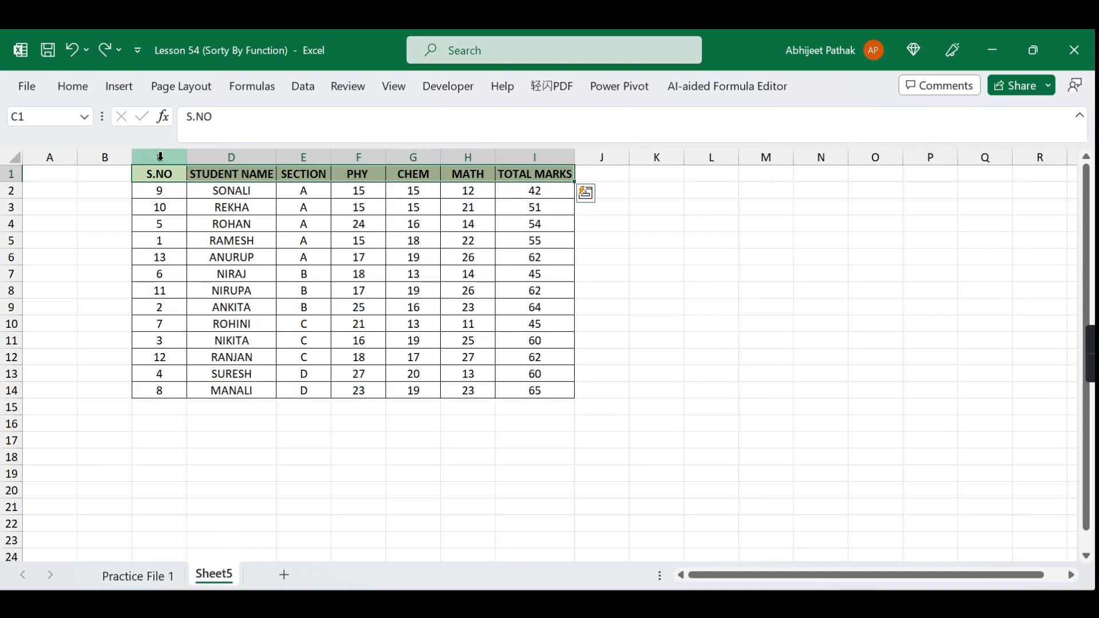
drag(161, 157, 539, 206)
key(ctrl+minus)
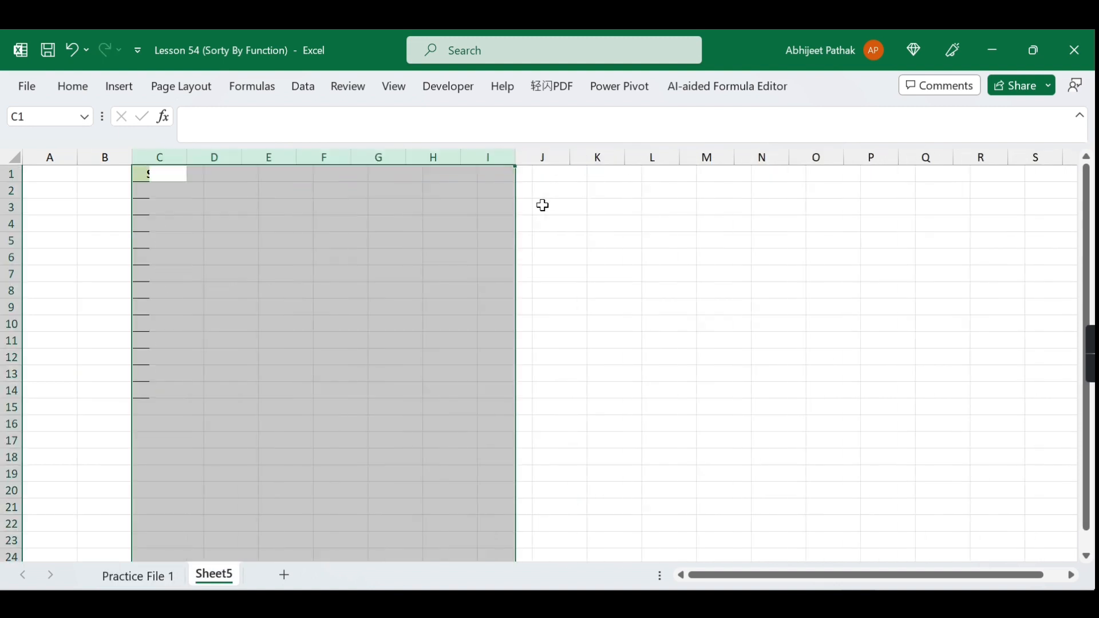
click(207, 223)
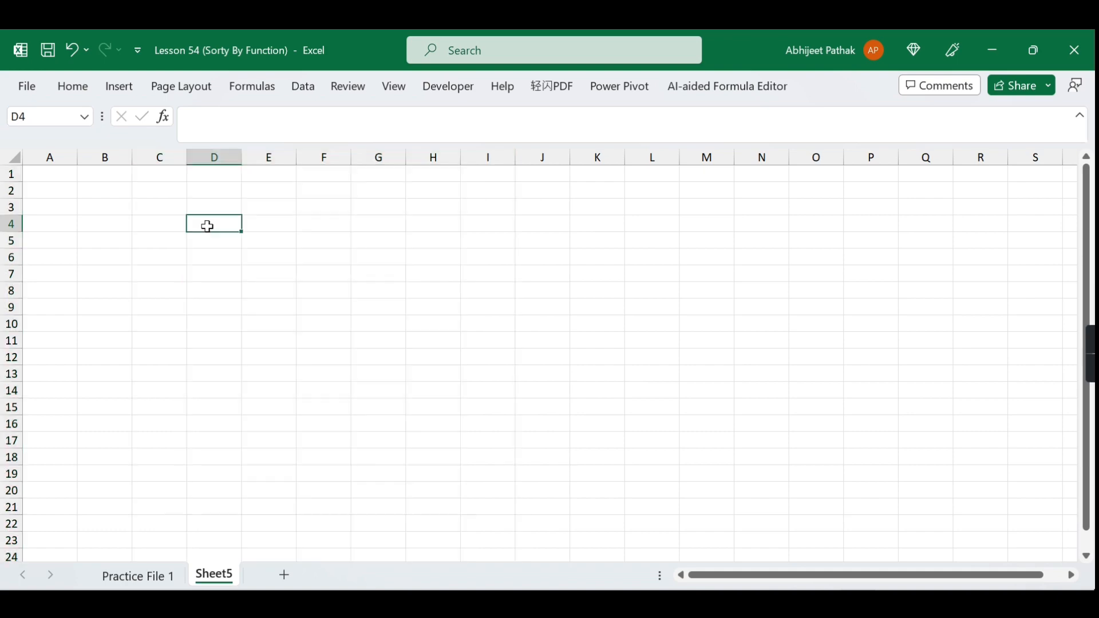
Step: Start a SORTBY formula in cell C2 of Sheet5
click(154, 584)
click(214, 575)
click(169, 190)
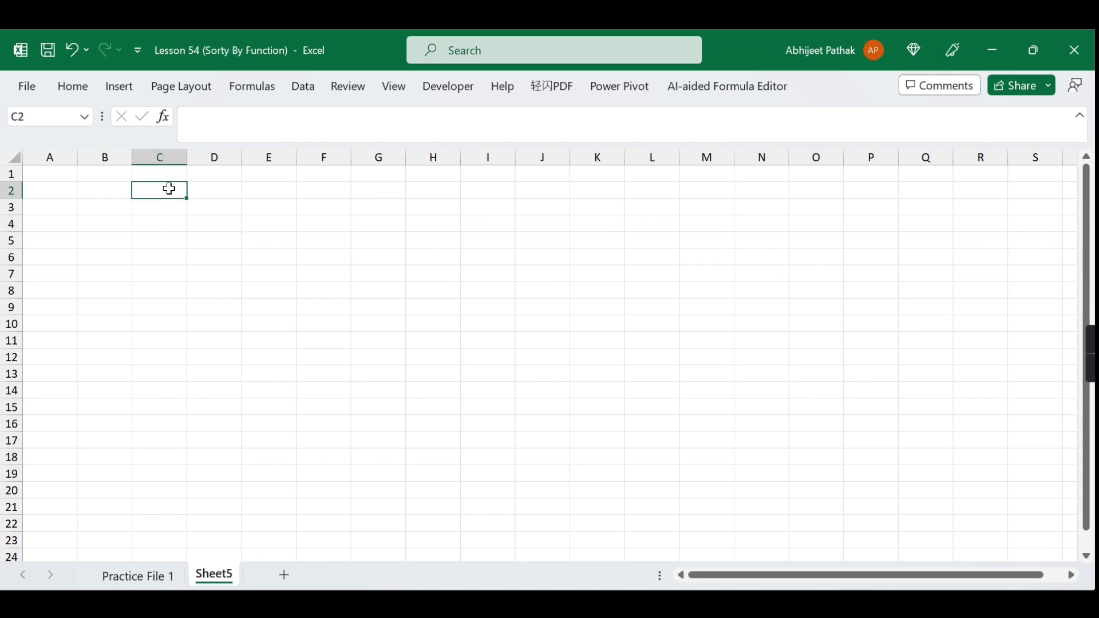
text(=)
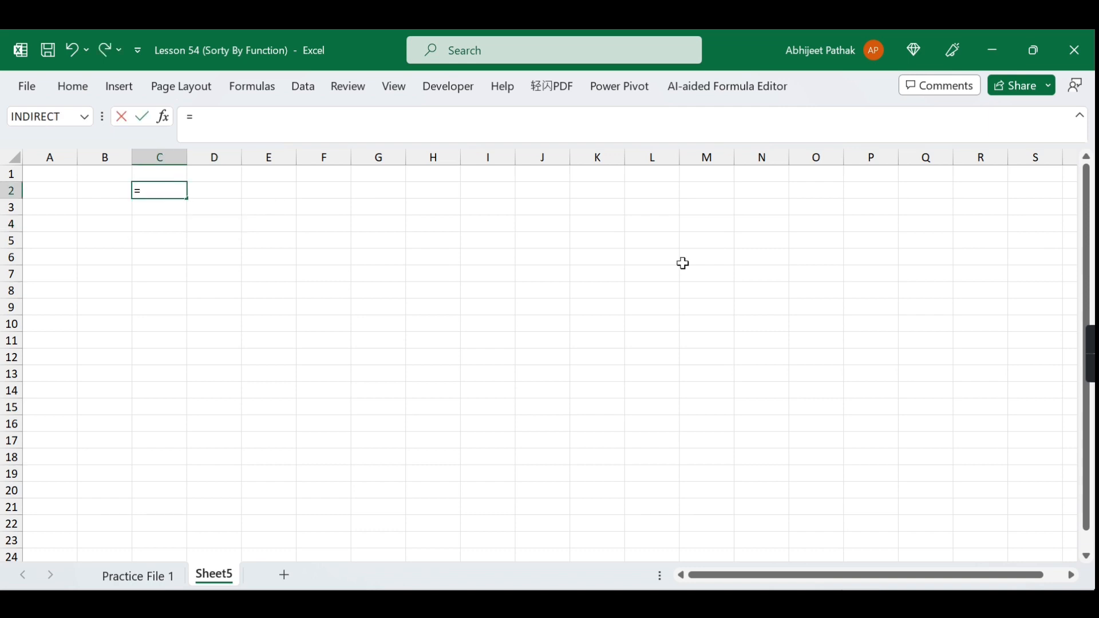
text(sort)
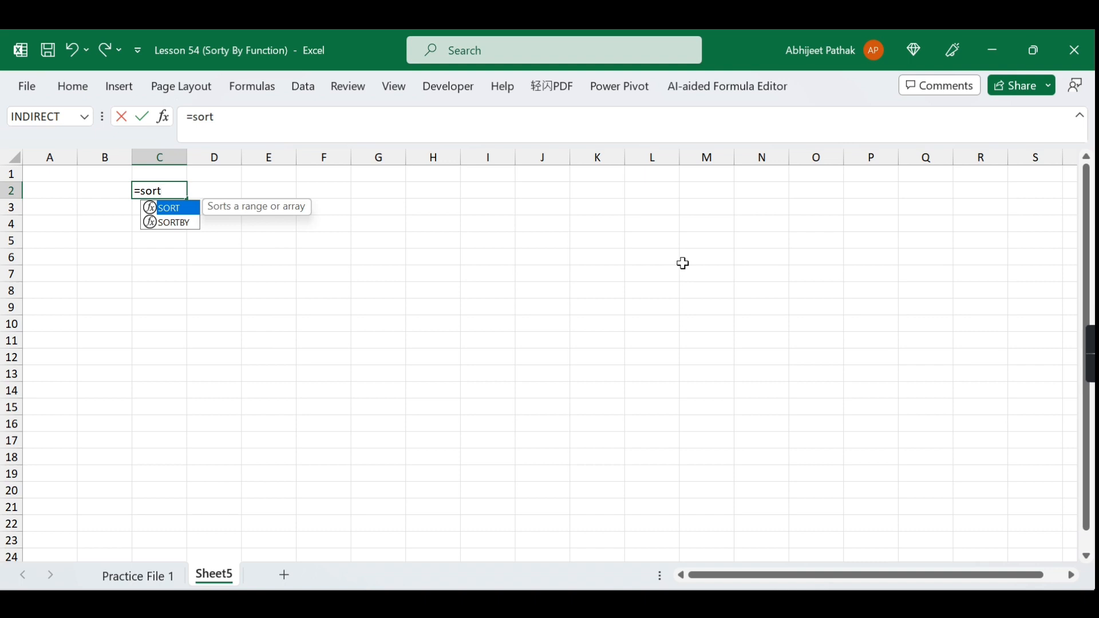
key(Escape)
text(=)
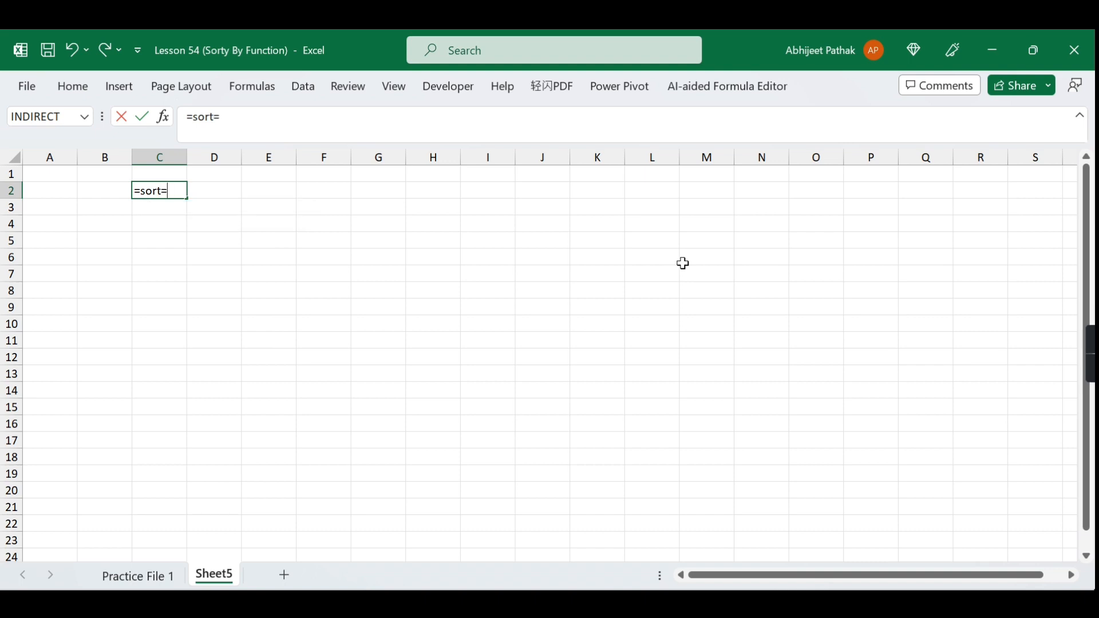
key(BackSpace)
text(b)
key(Tab)
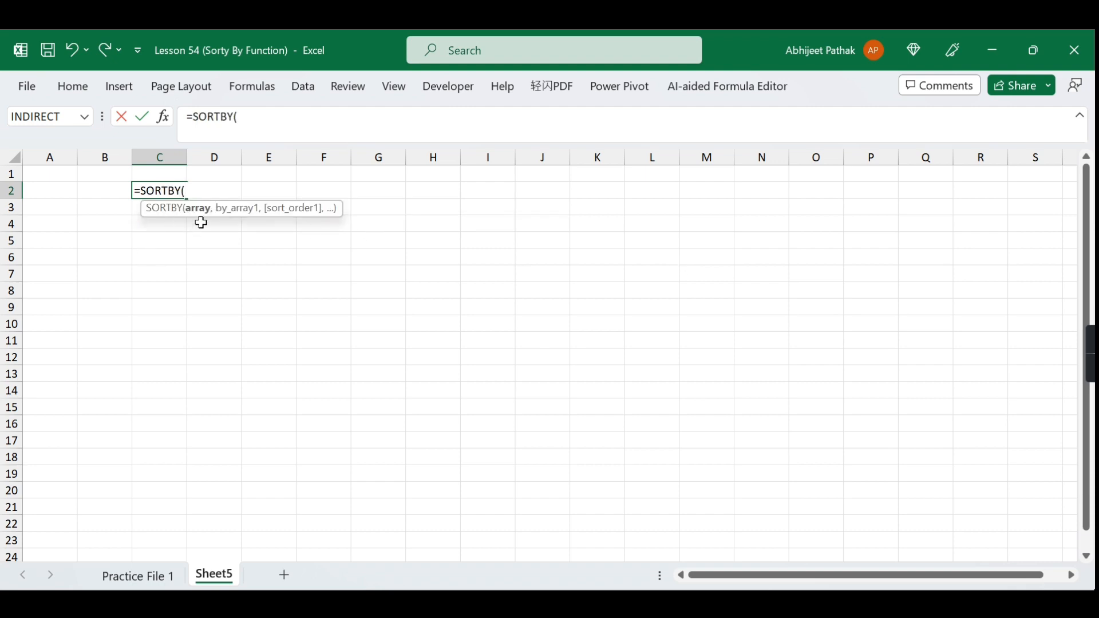
Step: Set the SORTBY array to the table data B3:H15 on Practice File 1, without the header row
click(176, 579)
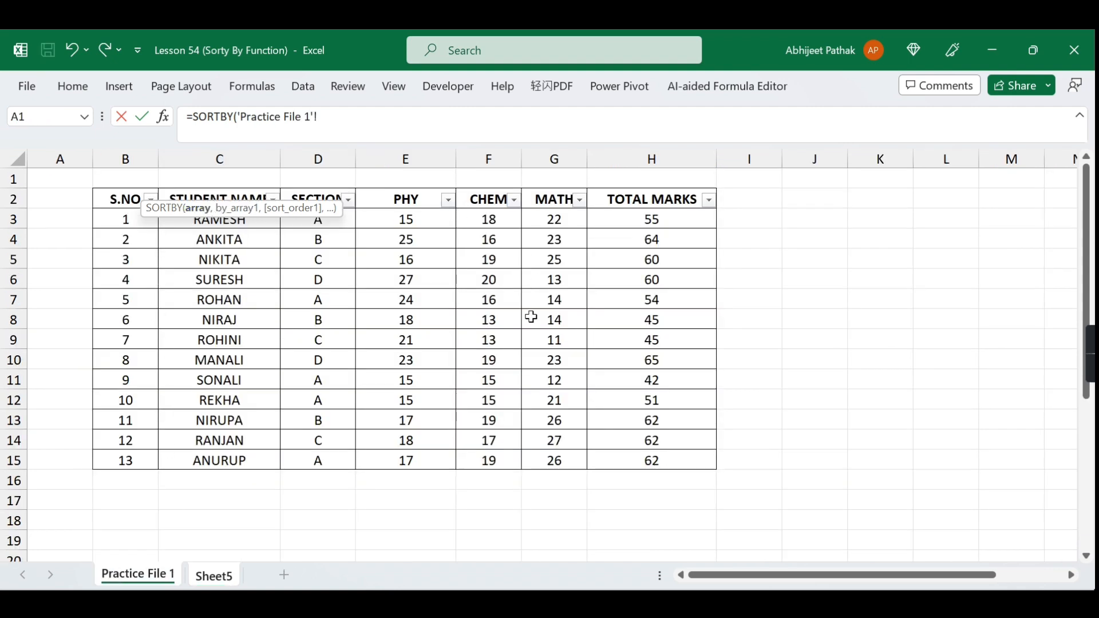
drag(125, 199, 645, 454)
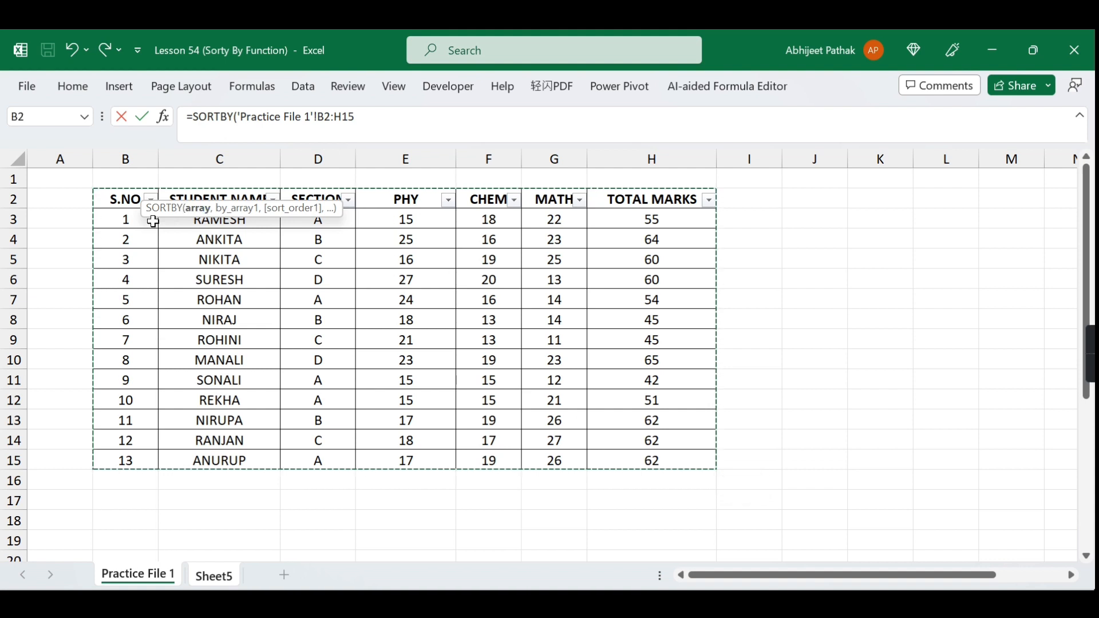
drag(127, 219, 501, 306)
drag(670, 462, 670, 463)
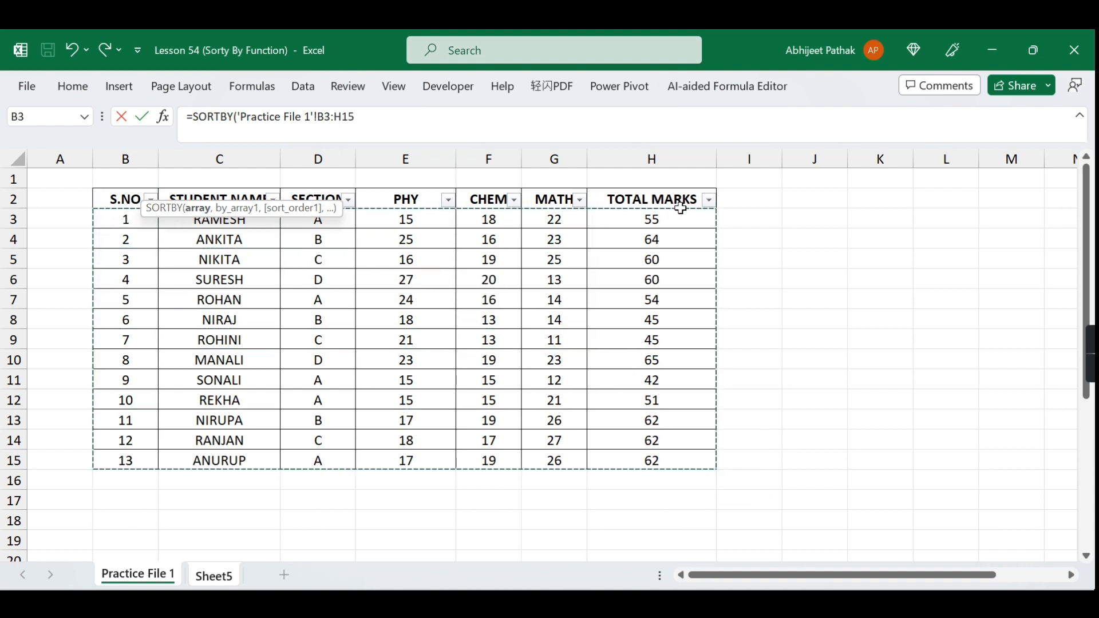
drag(128, 217, 677, 454)
click(380, 116)
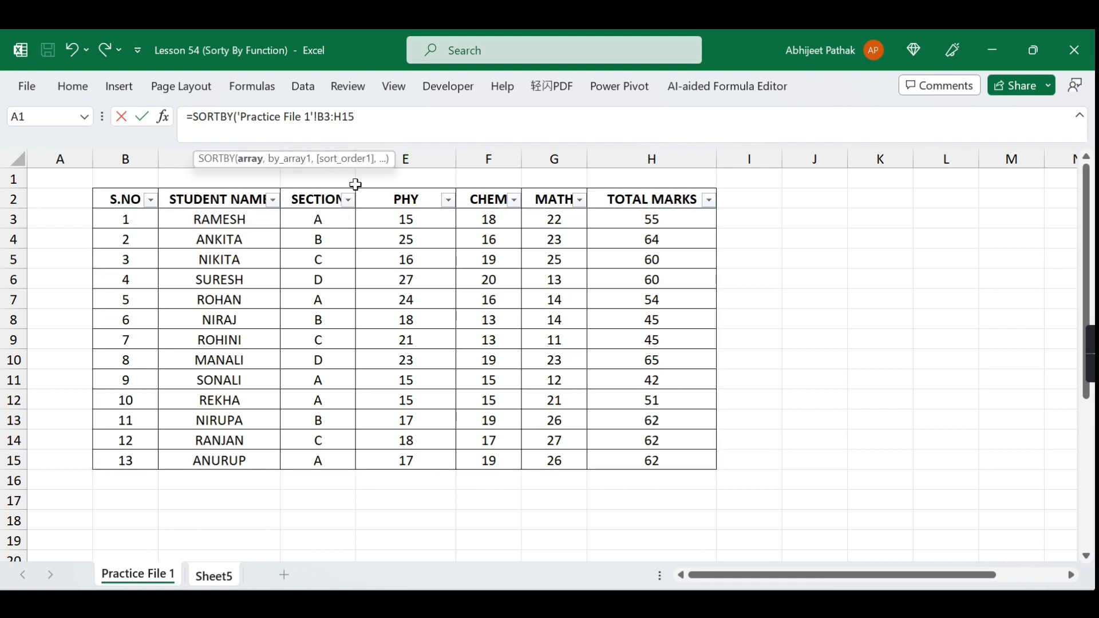
Step: Complete the SORTBY formula with SECTION range D3:D15 on Practice File 1 as the sort key and 1 (Ascending) as the order
text(,)
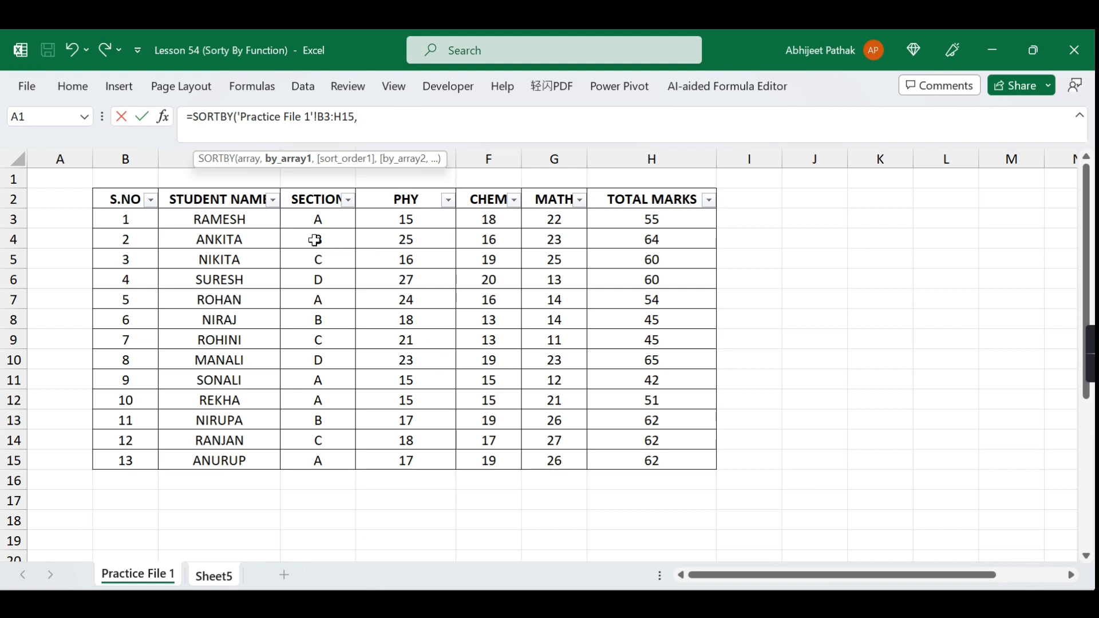
drag(319, 219, 332, 462)
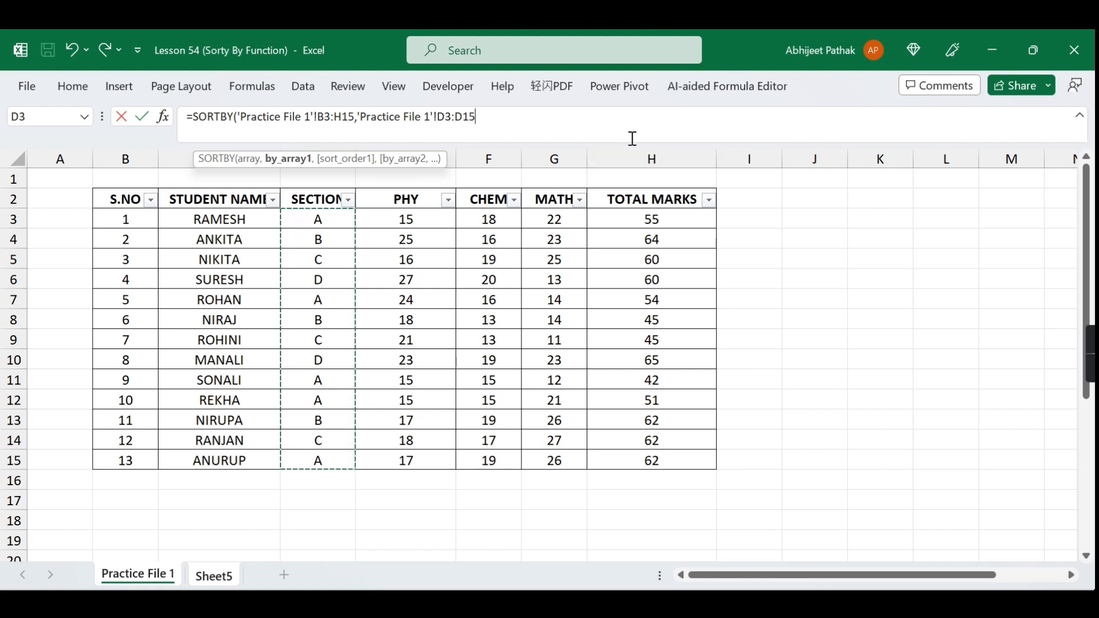
text(,)
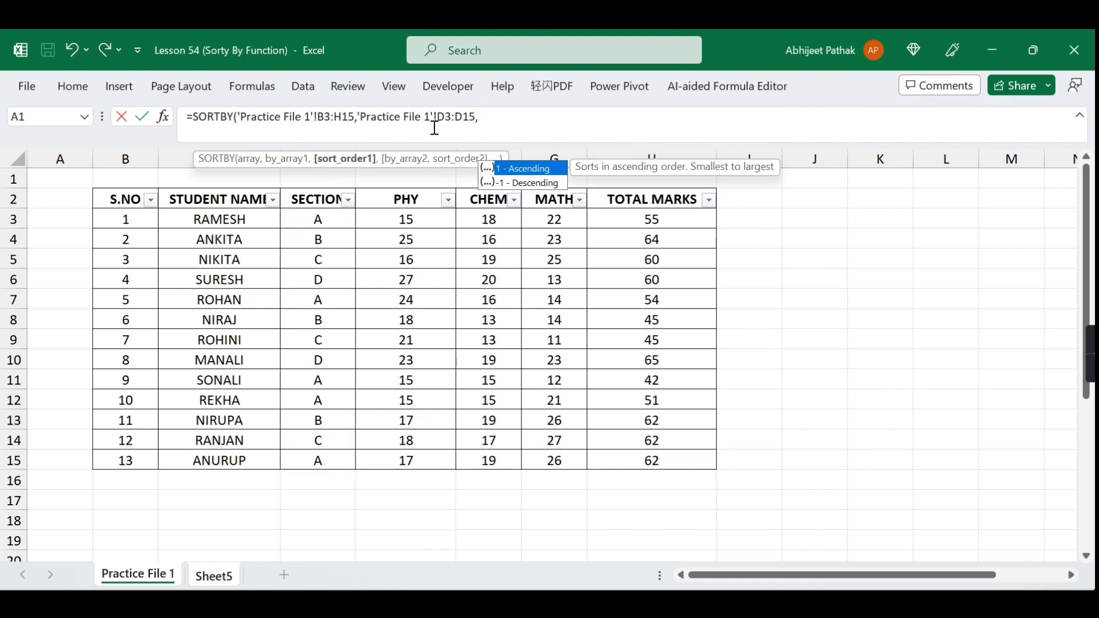
double_click(536, 170)
text())
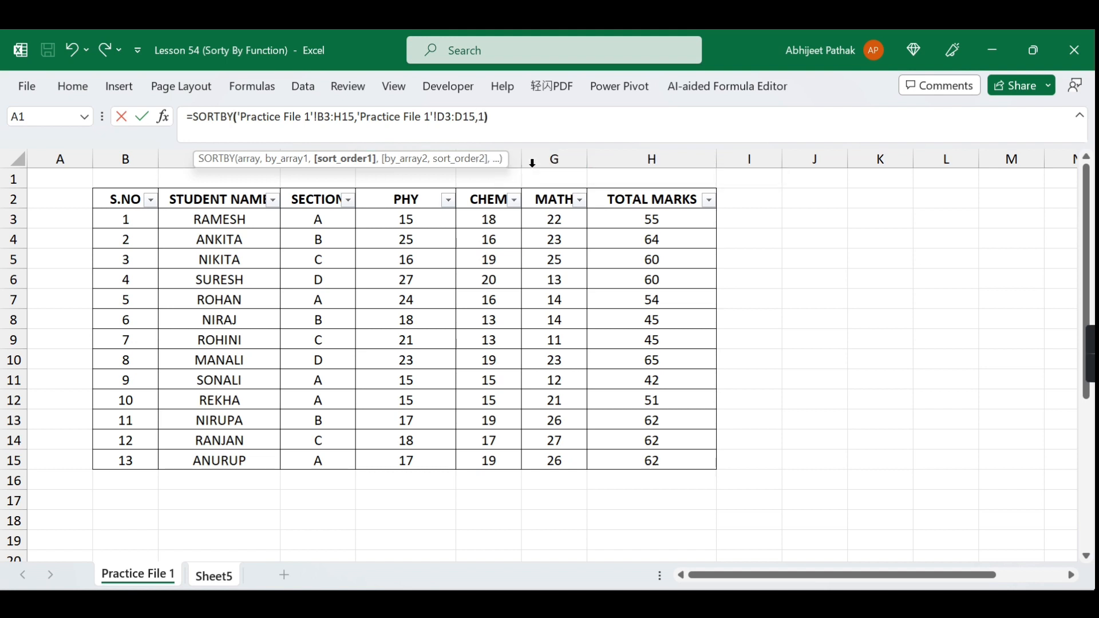
key(Return)
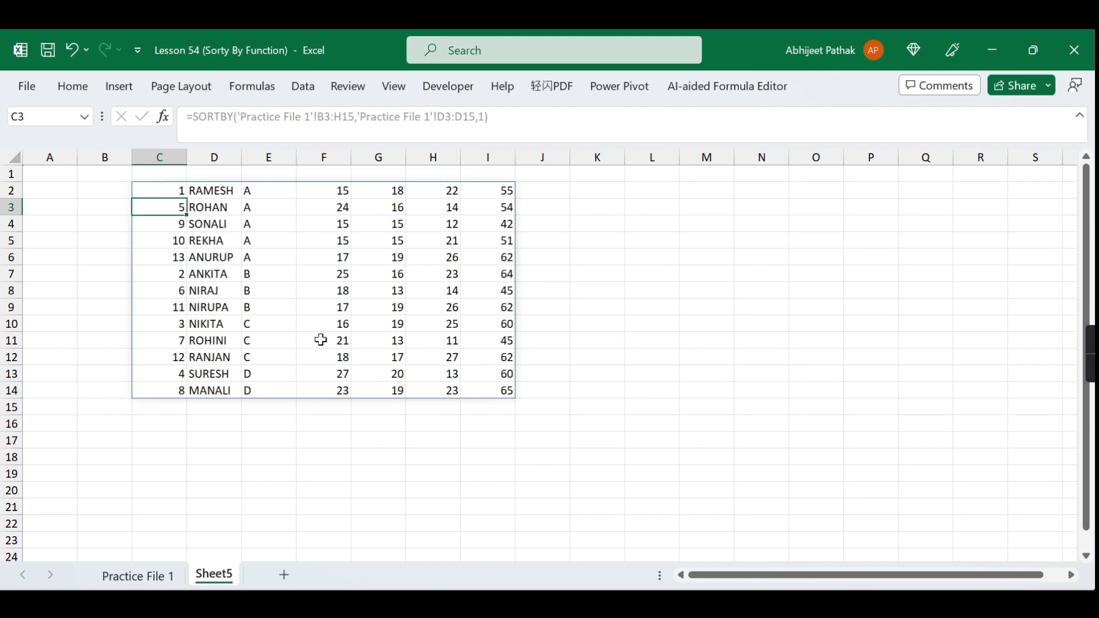
Step: Copy the header row B2:H2 from Practice File 1 into row 1 of Sheet5, starting at C1
click(150, 575)
drag(127, 204, 630, 200)
key(ctrl+c)
click(216, 576)
click(171, 172)
key(ctrl+v)
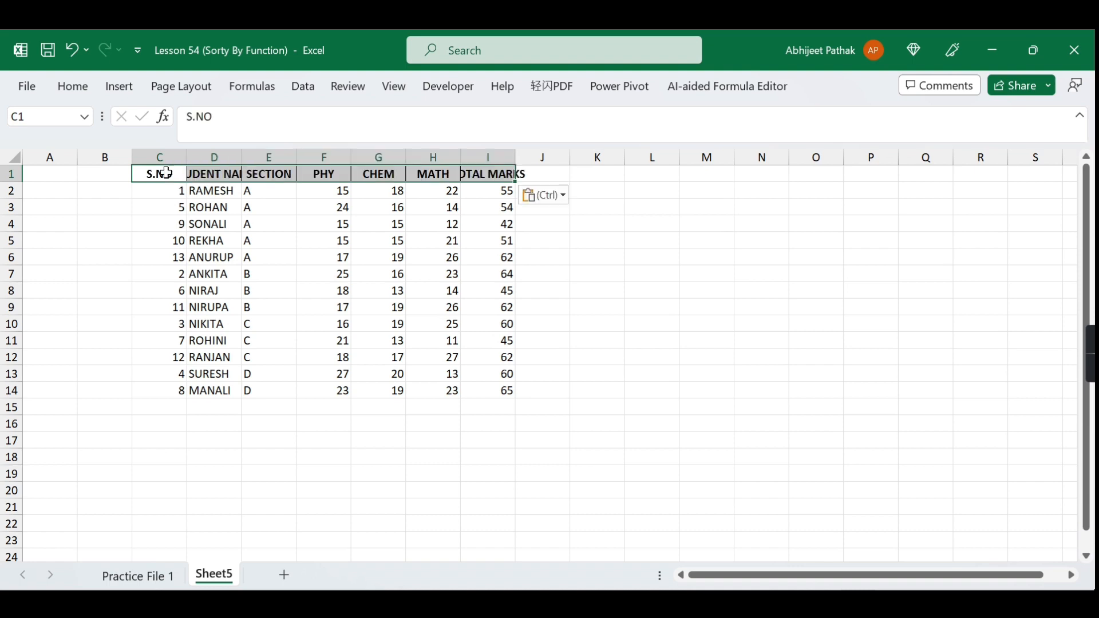
Step: Center the contents of columns C to I on Sheet5 and fit the STUDENT NAME column to its contents
key(ctrl+space)
key(shift+Right)
key(shift+Right)
key(shift+Right)
key(shift+Right)
key(shift+Right)
key(shift+Right)
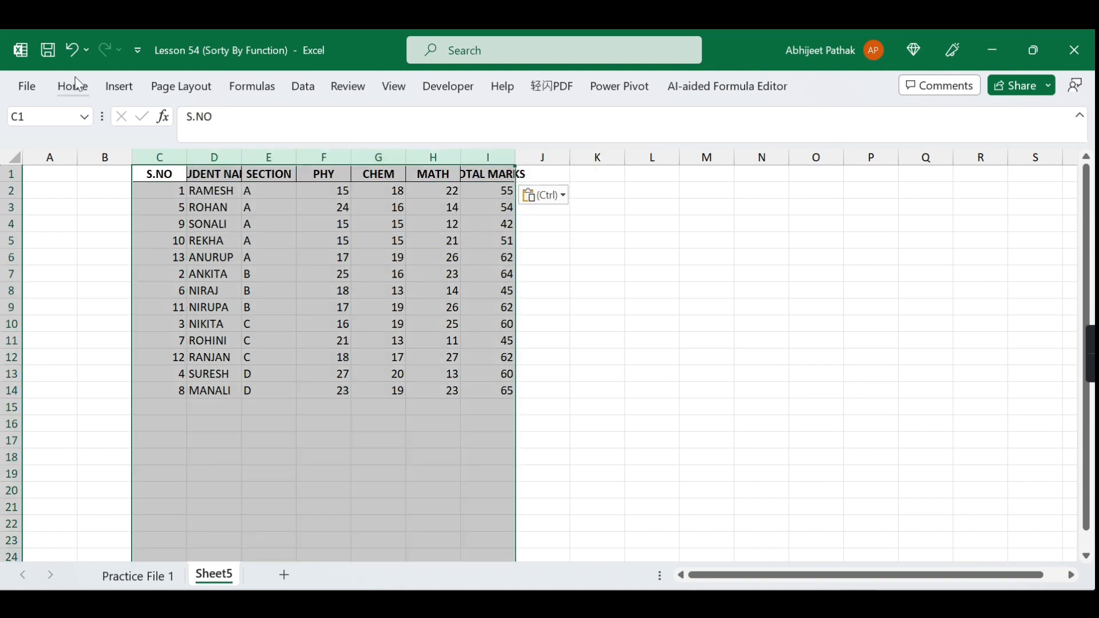
click(73, 85)
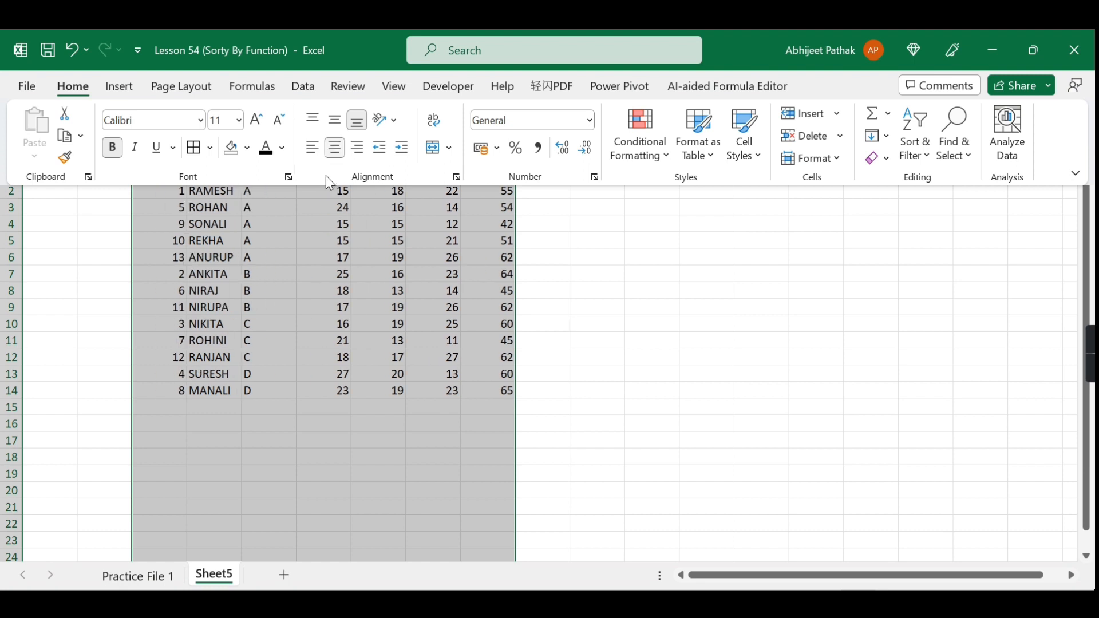
click(213, 194)
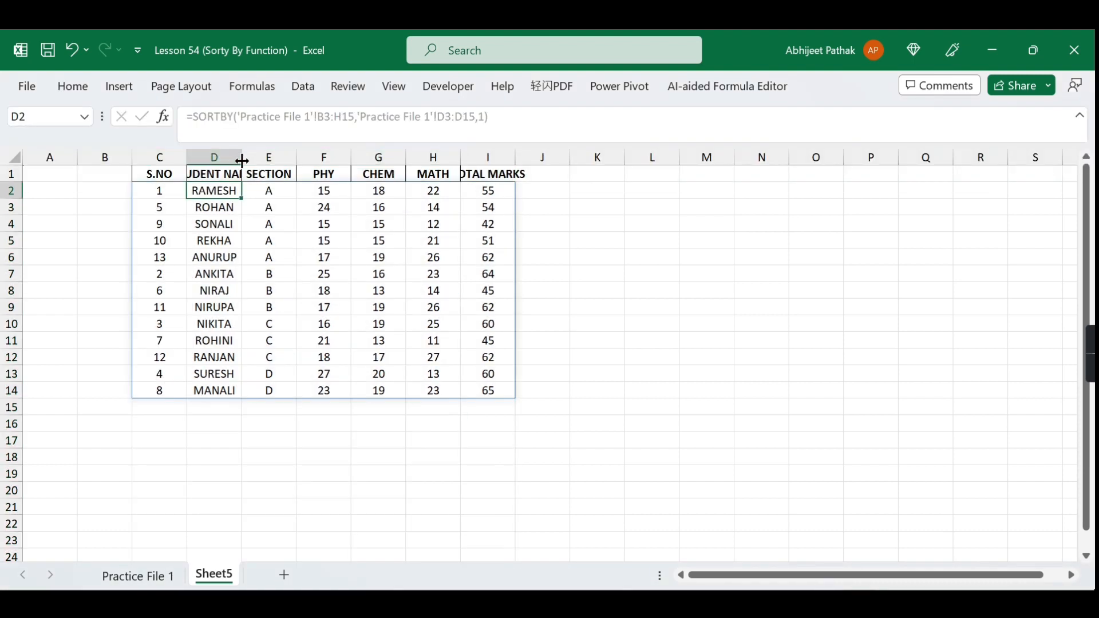
double_click(242, 160)
click(299, 192)
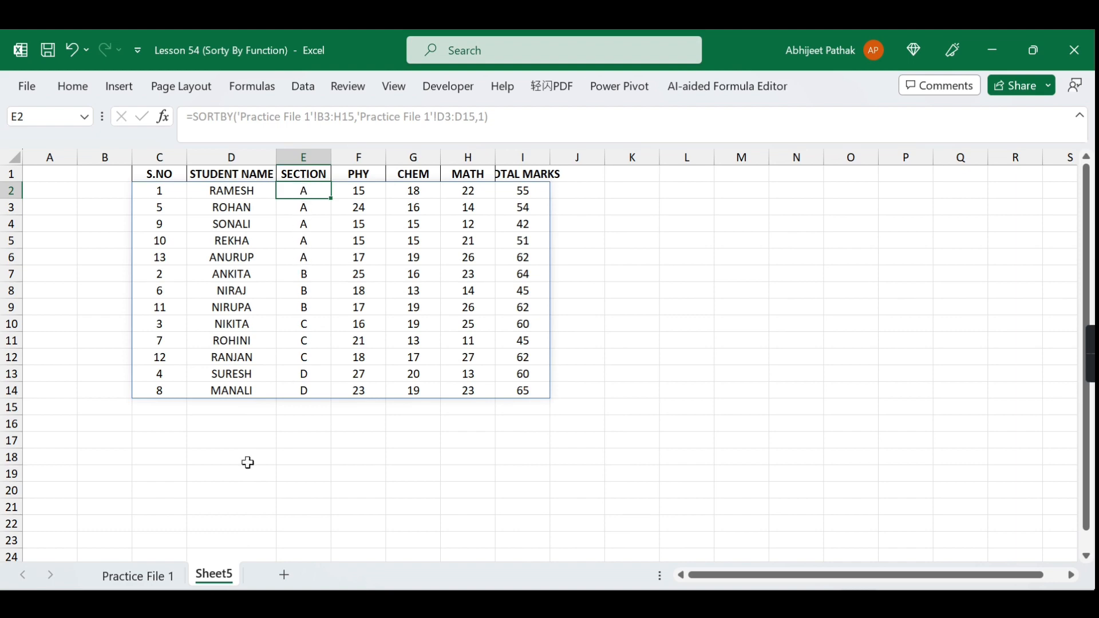
Step: Sort the Practice File 1 table by the SECTION column from A to Z
click(173, 574)
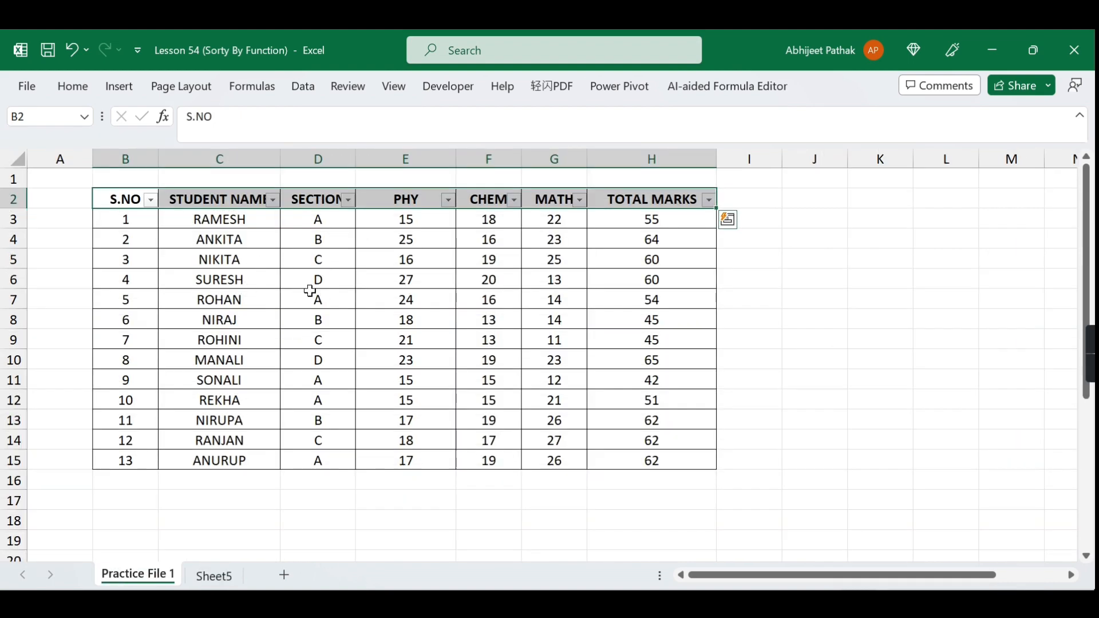
click(321, 260)
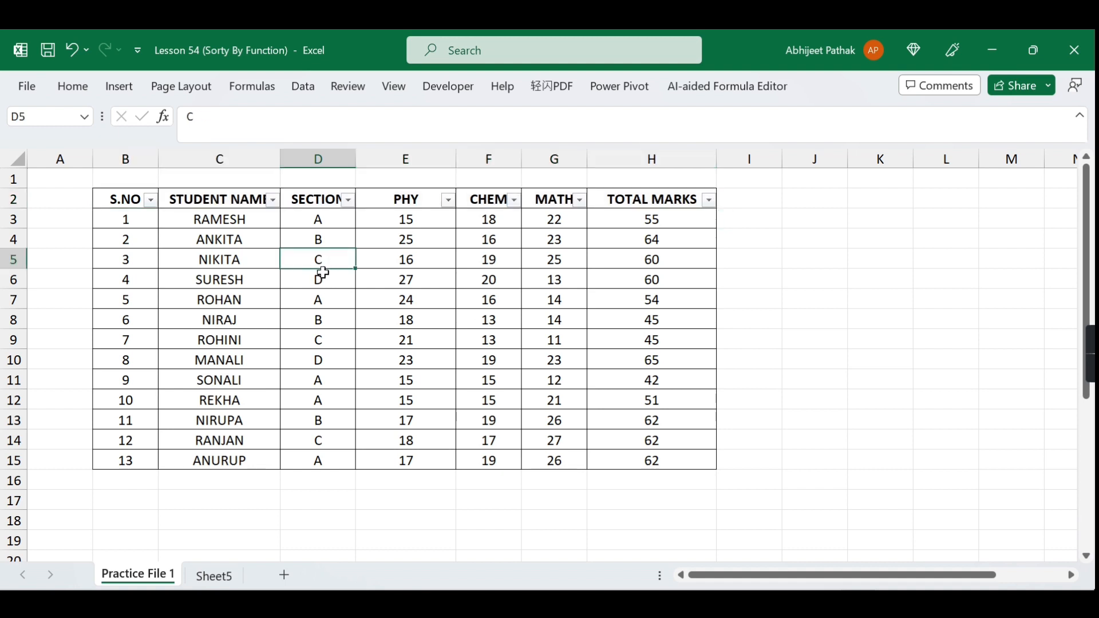
click(331, 291)
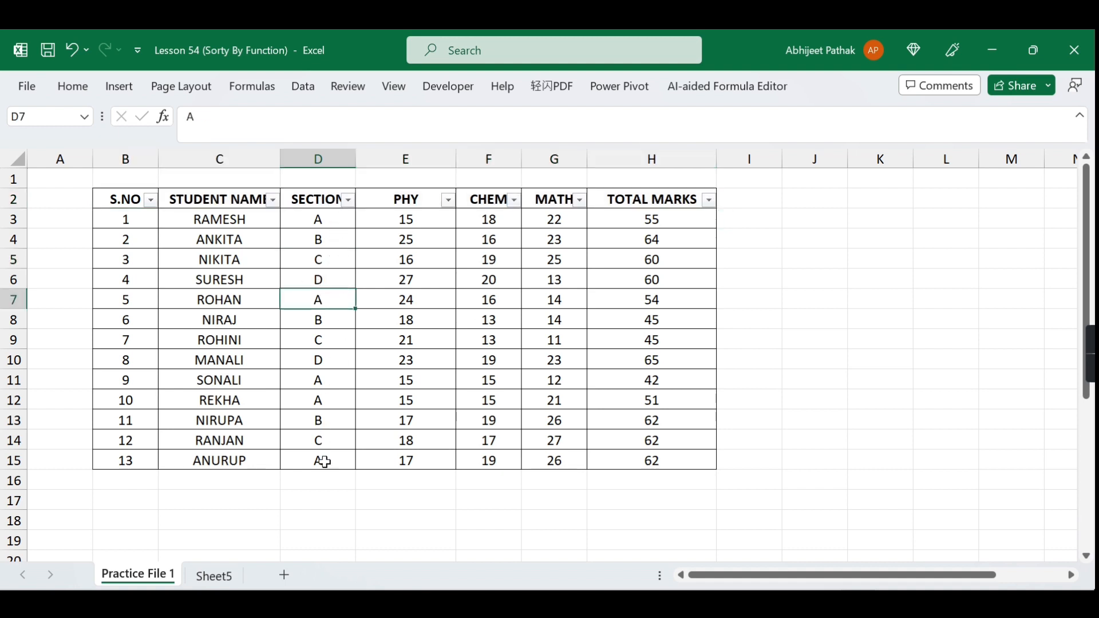
click(326, 462)
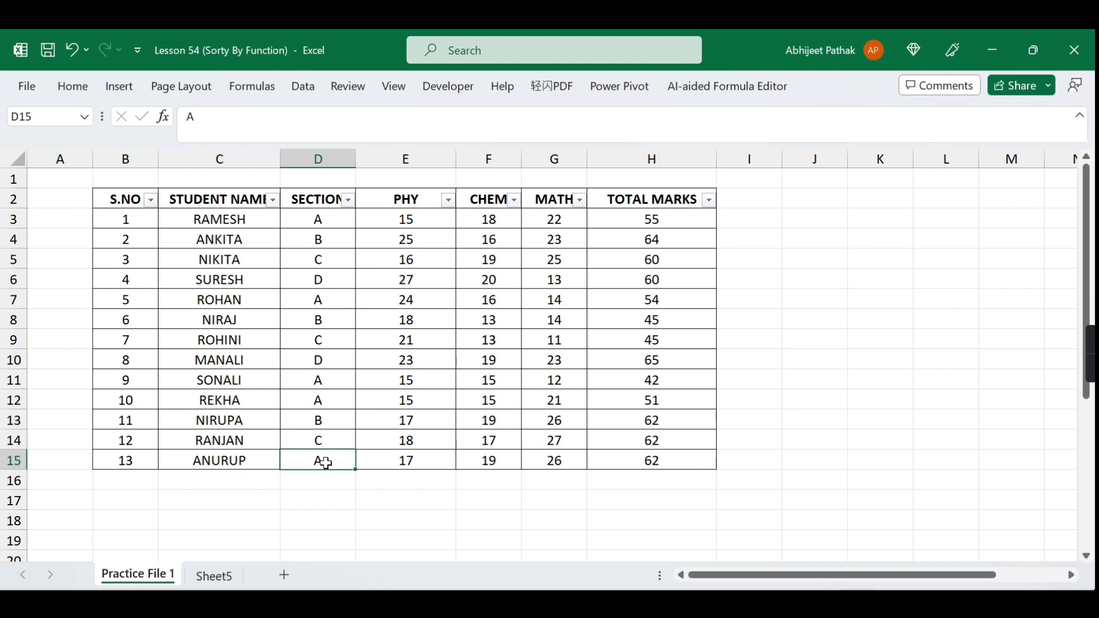
click(348, 200)
click(290, 231)
click(321, 224)
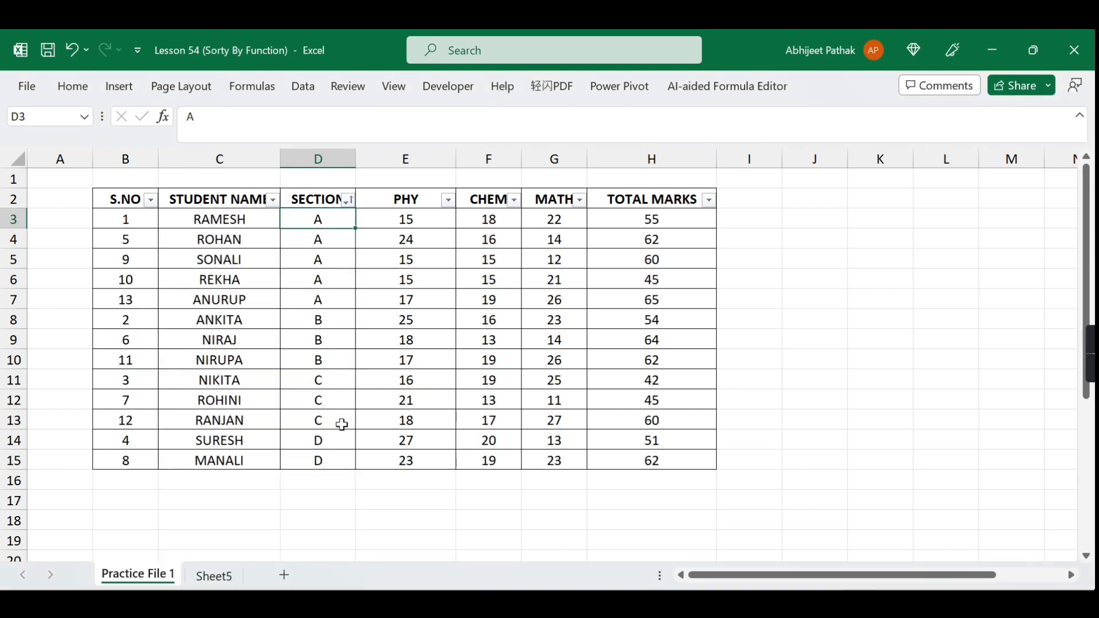
click(331, 423)
text(a)
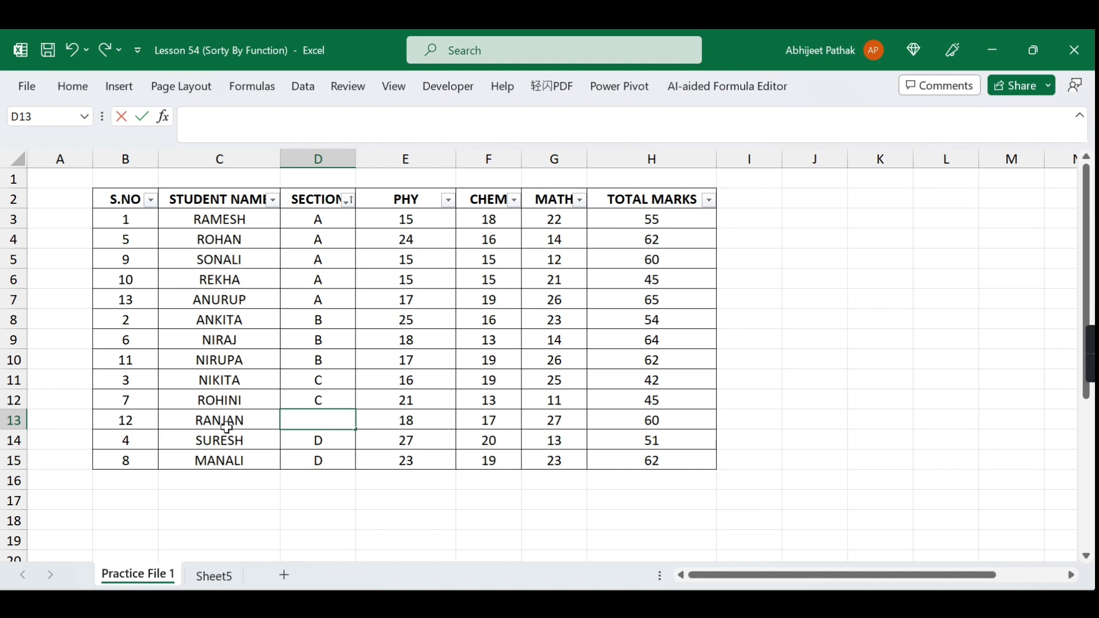
key(Escape)
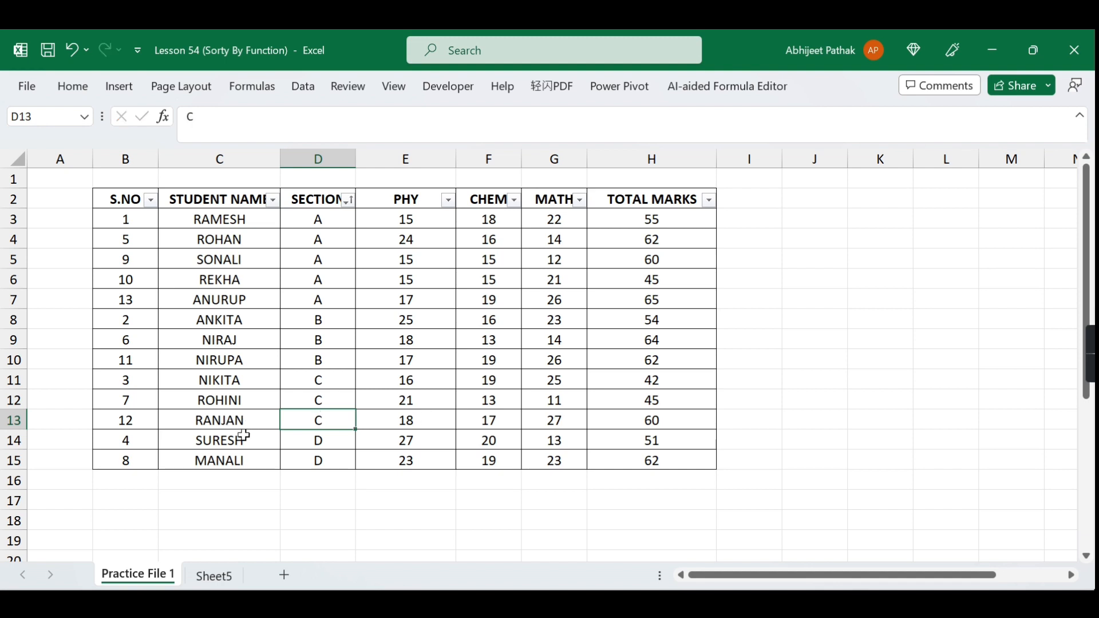
Step: Check the section of the student with S.NO 12 in the SORTBY results on Sheet5
click(214, 575)
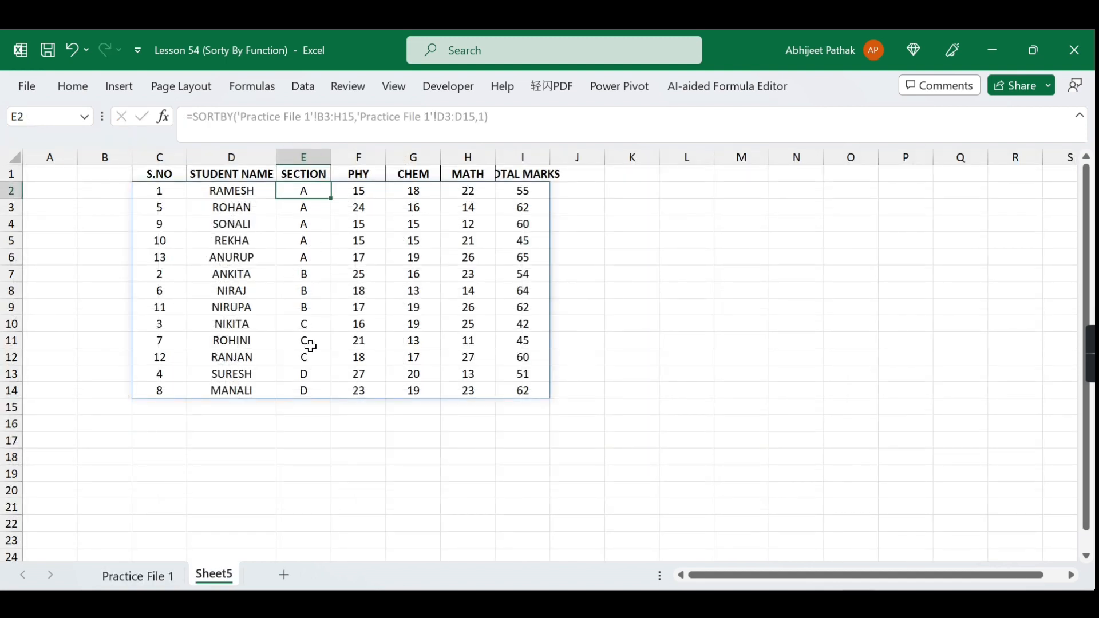
click(252, 358)
click(309, 362)
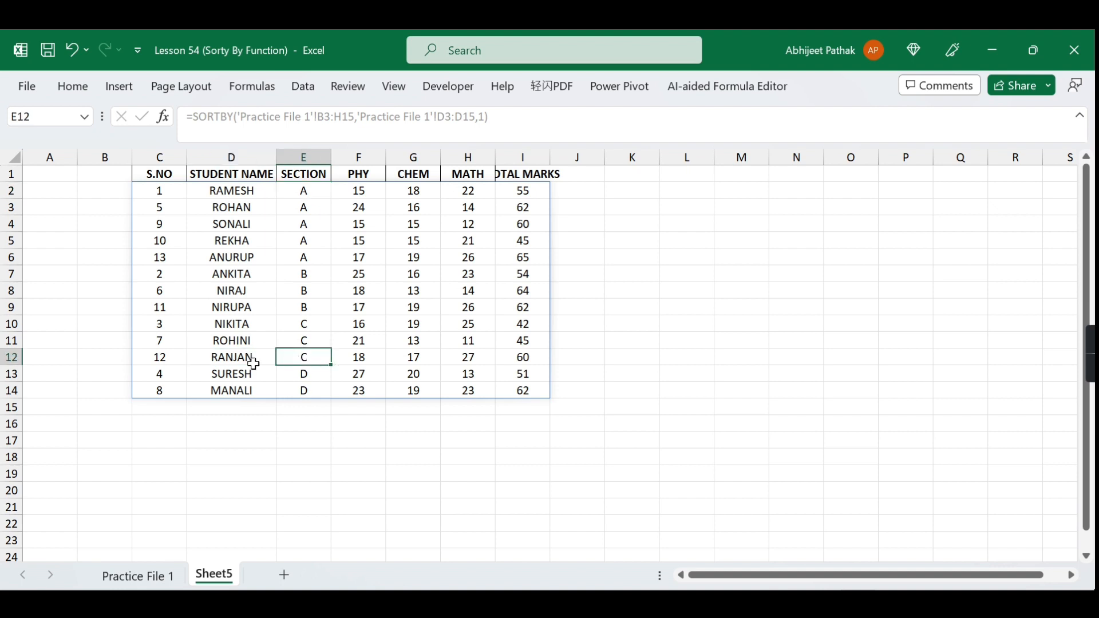
Step: Change the section of the student with S.NO 12 to A in Practice File 1 cell D13, and review the SORTBY results on Sheet5
click(136, 575)
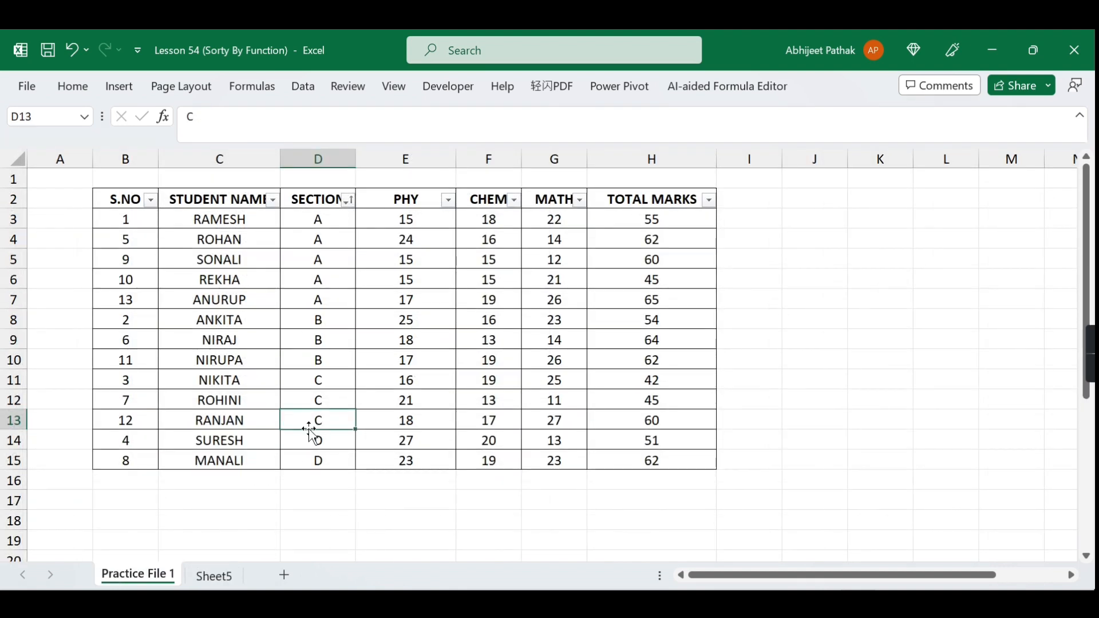
text(A)
key(Tab)
click(337, 423)
click(216, 576)
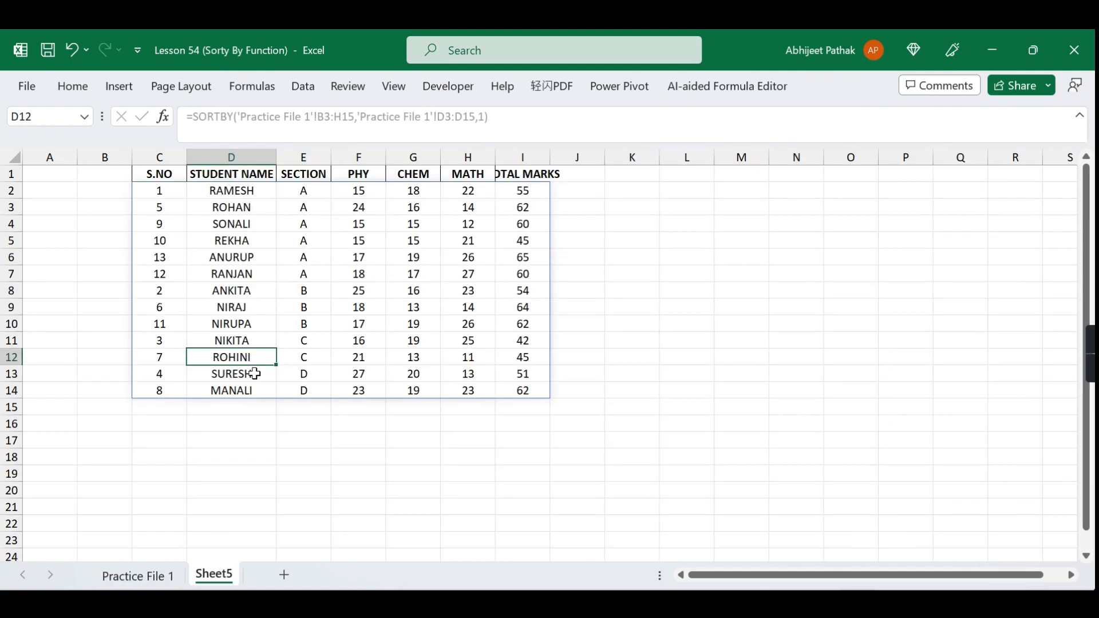
click(246, 241)
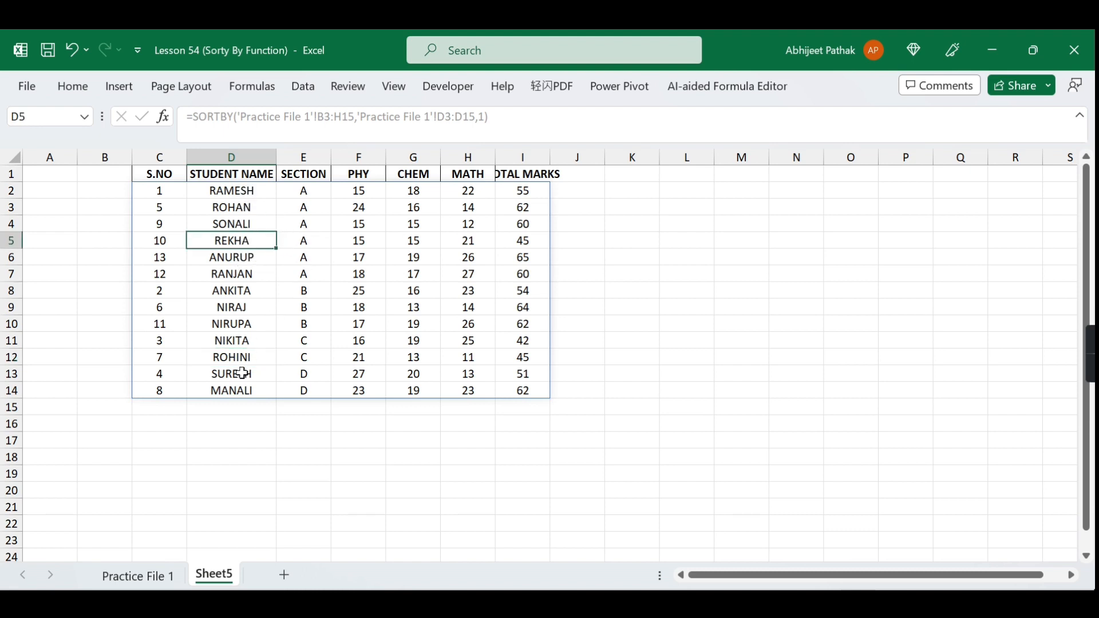
Step: Review the section A students in the SORTBY results on Sheet5, including the section of S.NO 12
click(249, 192)
click(246, 207)
click(247, 224)
click(252, 240)
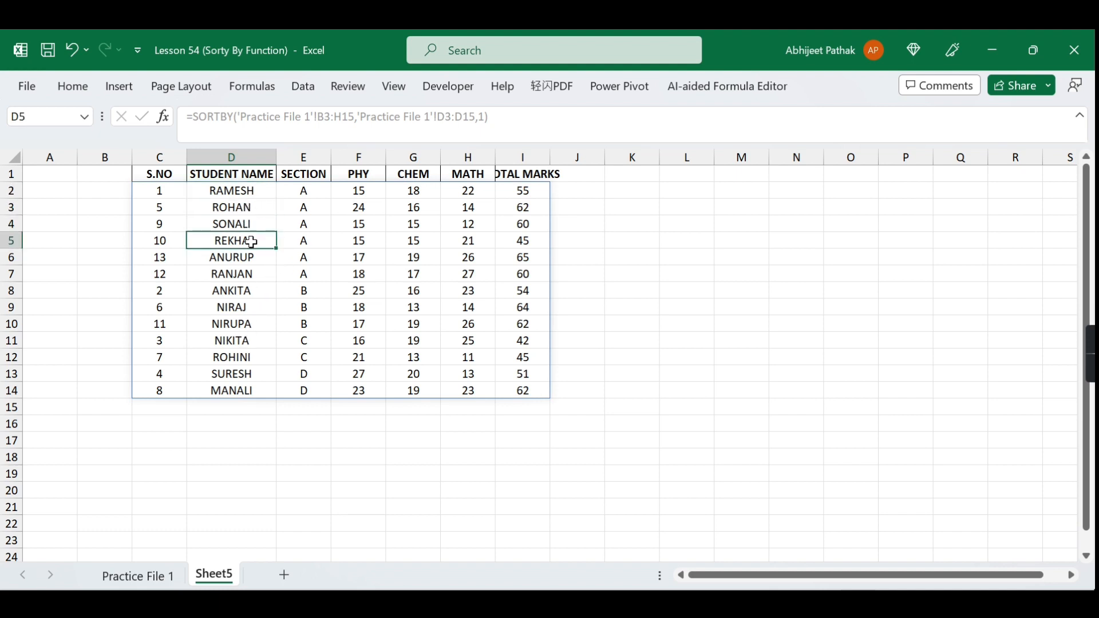
click(252, 275)
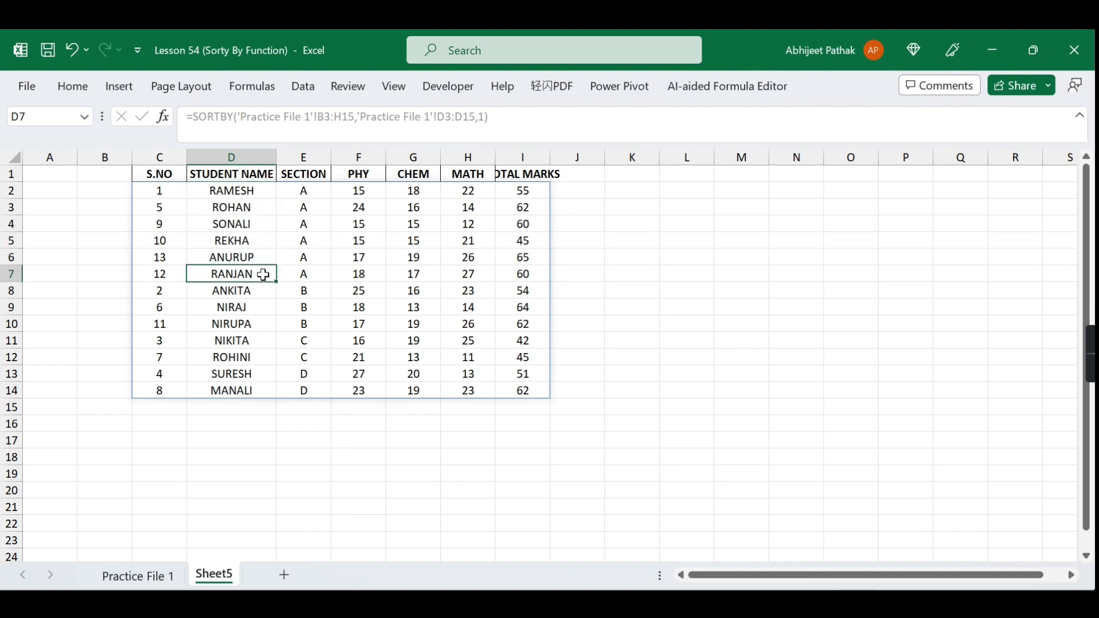
click(316, 274)
click(240, 275)
click(305, 276)
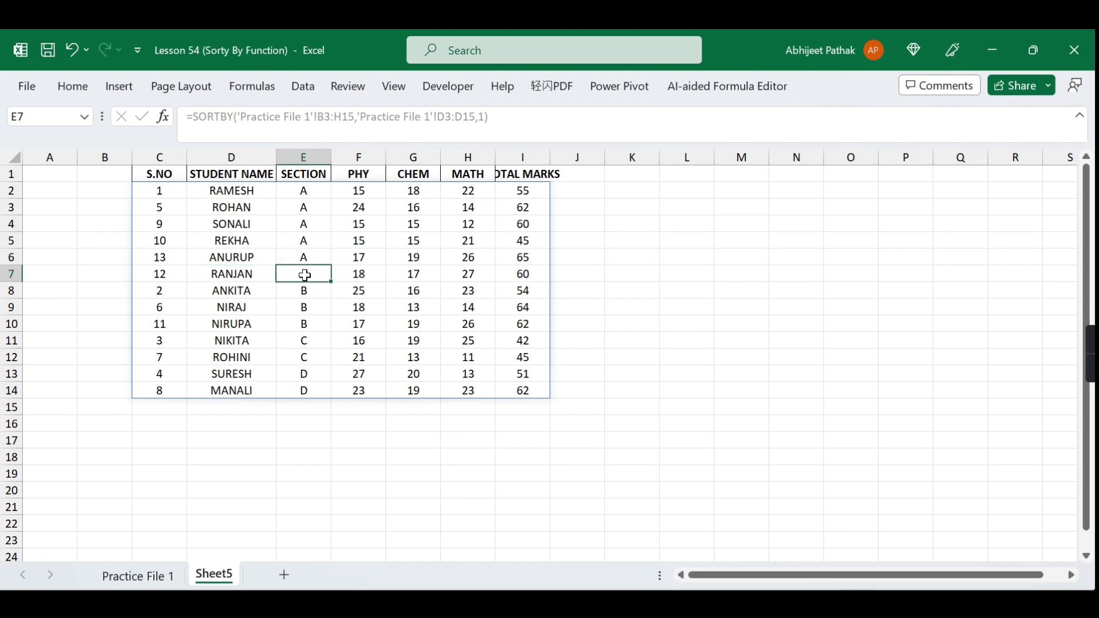
Step: Compare the Practice File 1 table and the empty row B16:H16 below it with the SORTBY results on Sheet5
click(166, 565)
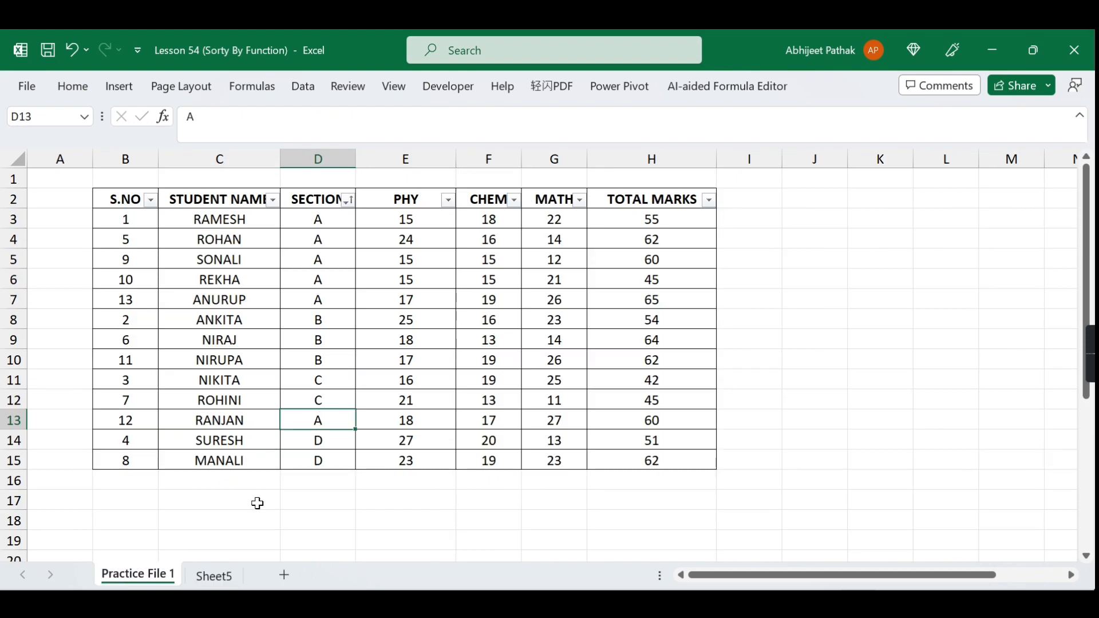
click(226, 574)
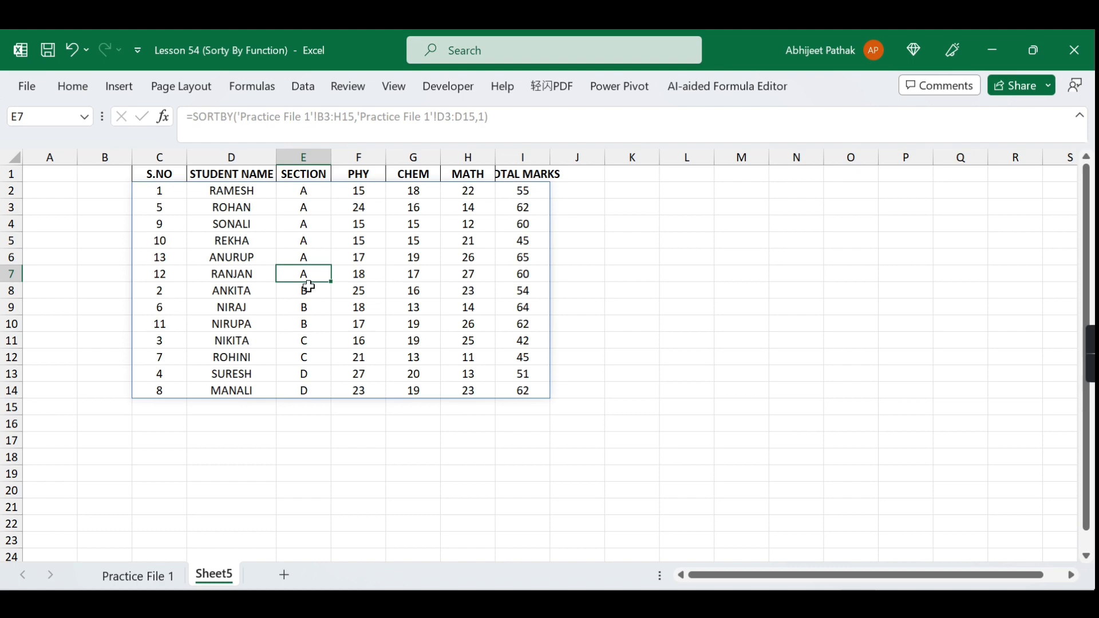
click(161, 577)
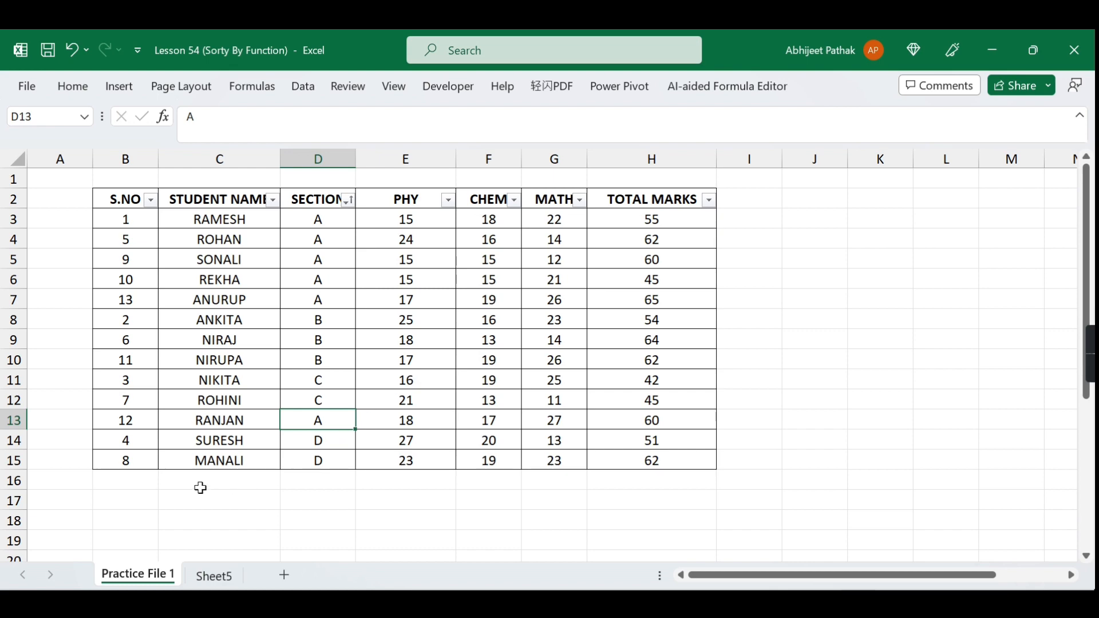
drag(140, 477, 699, 474)
click(214, 575)
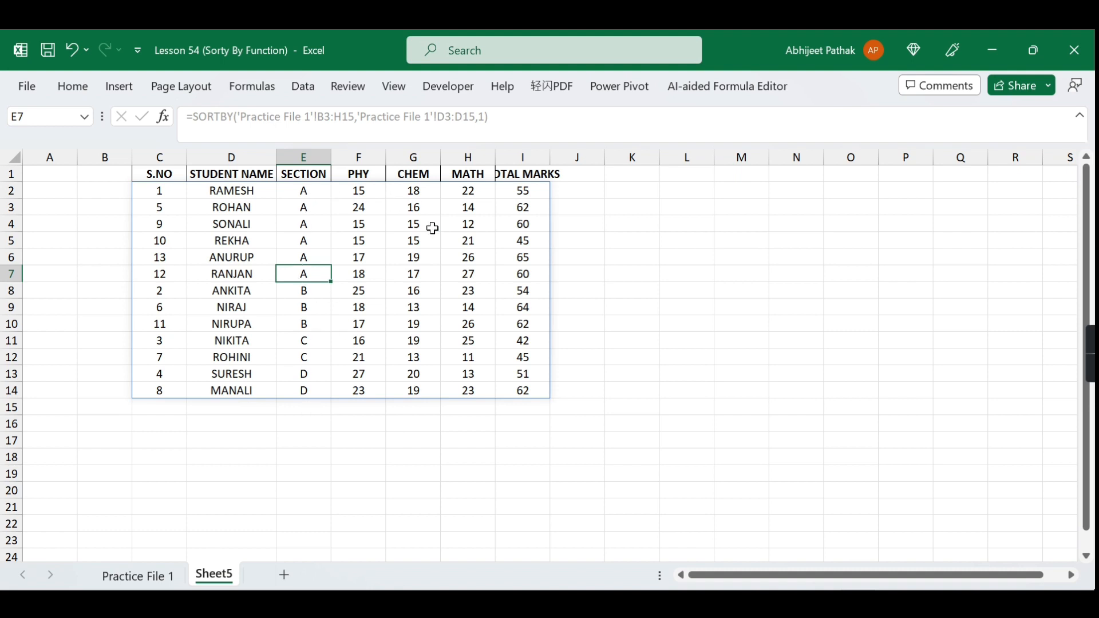
click(168, 577)
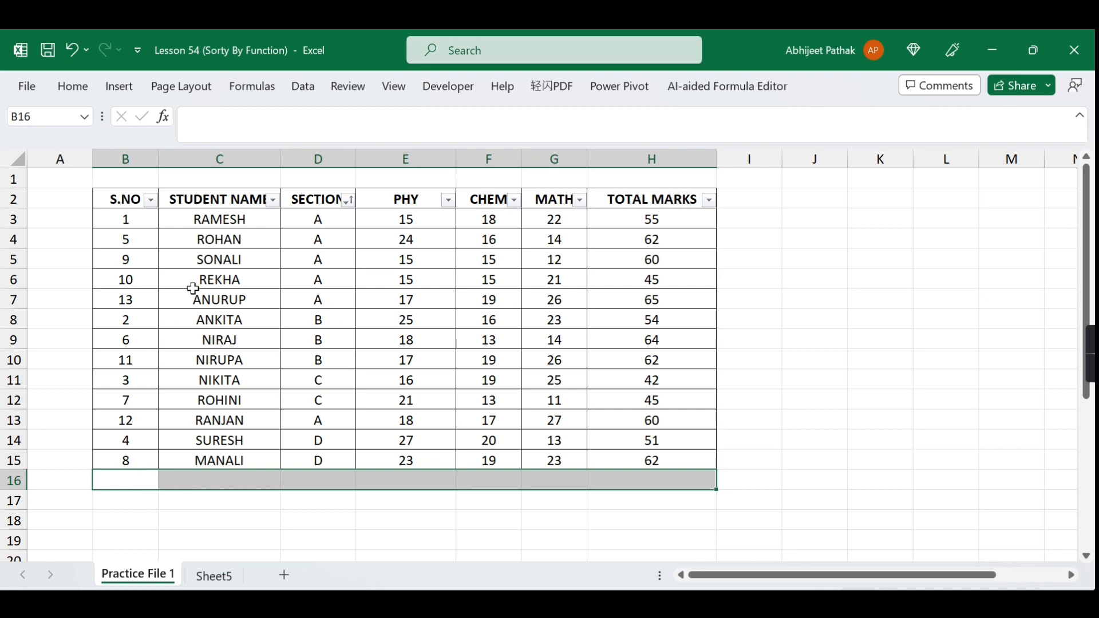
Step: Delete the SORTBY results in C2:I14 on Sheet5, keeping the header row
click(214, 577)
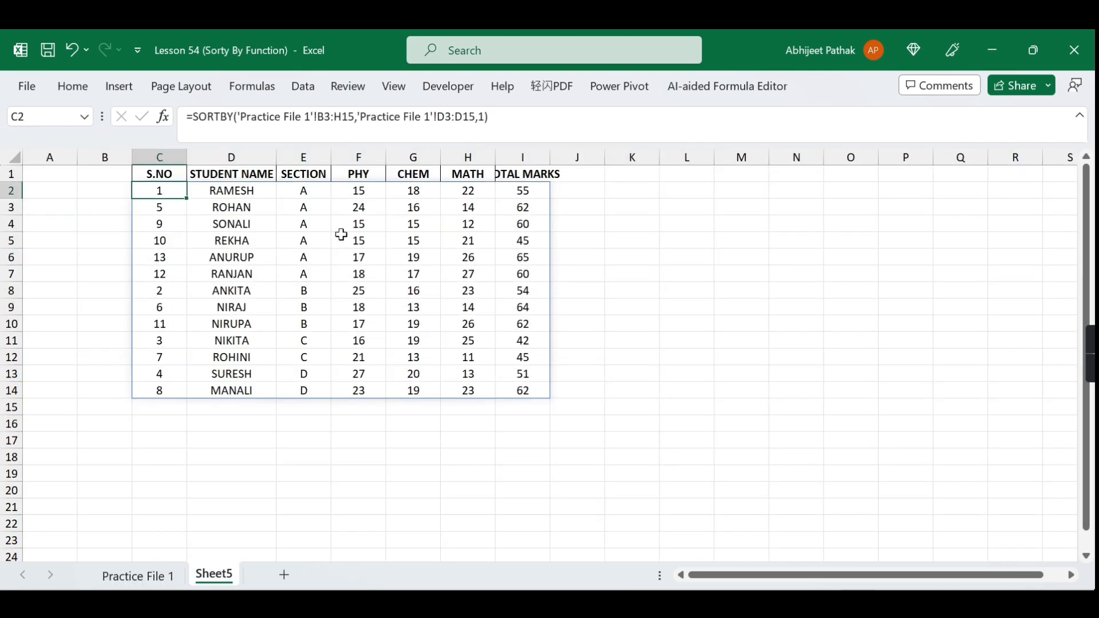
drag(166, 193, 528, 394)
key(Delete)
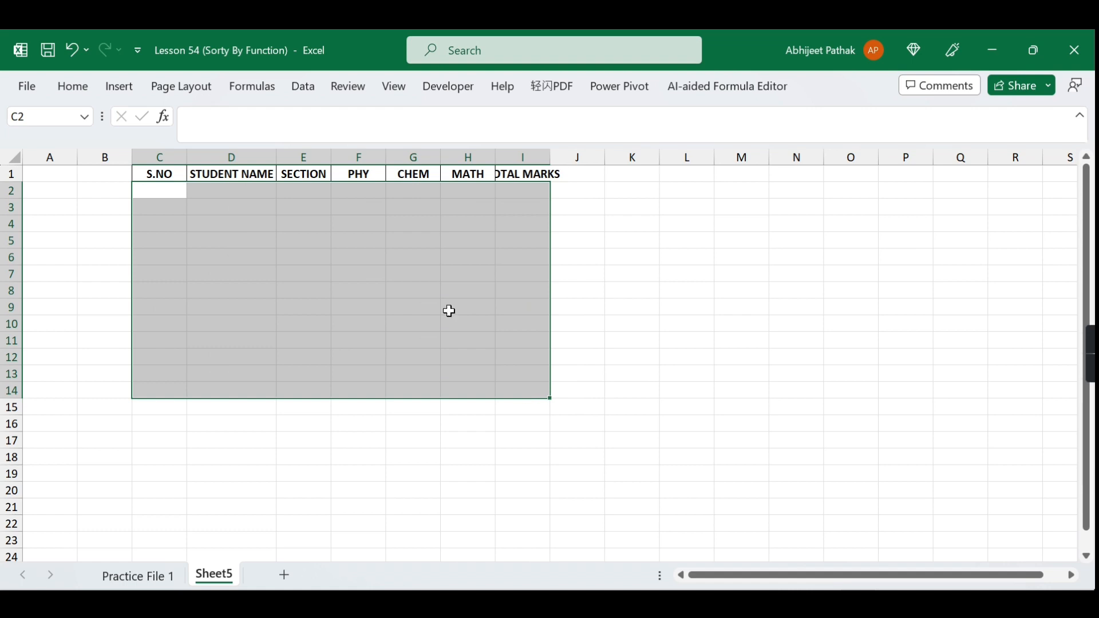
click(165, 194)
Step: Convert the Practice File 1 range B2:H15 into an Excel table with headers, and view the available table styles
click(163, 569)
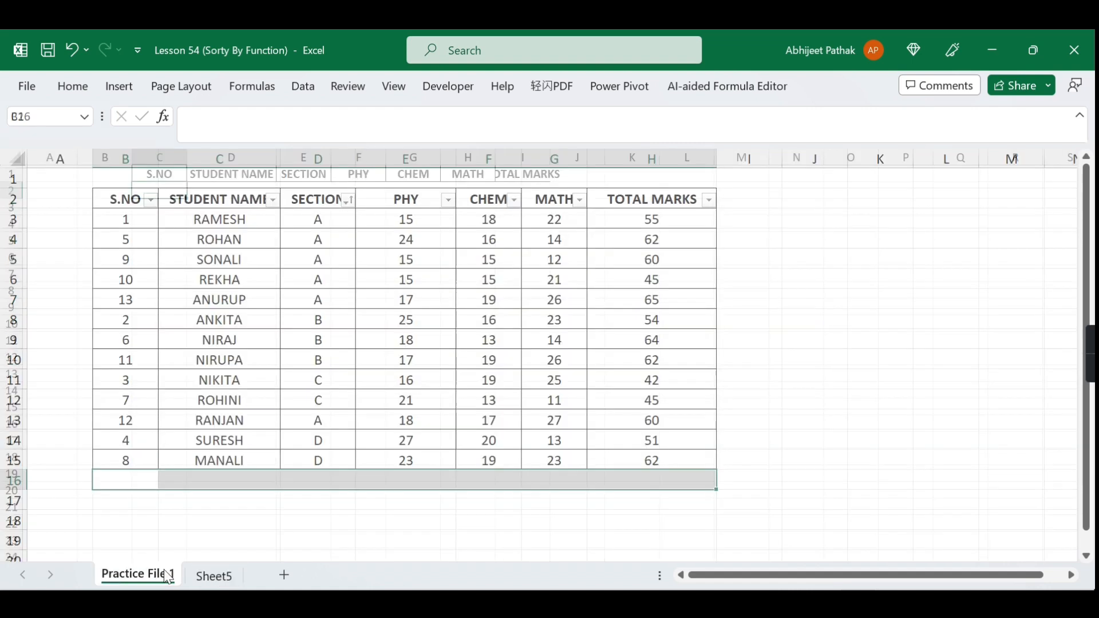
click(211, 201)
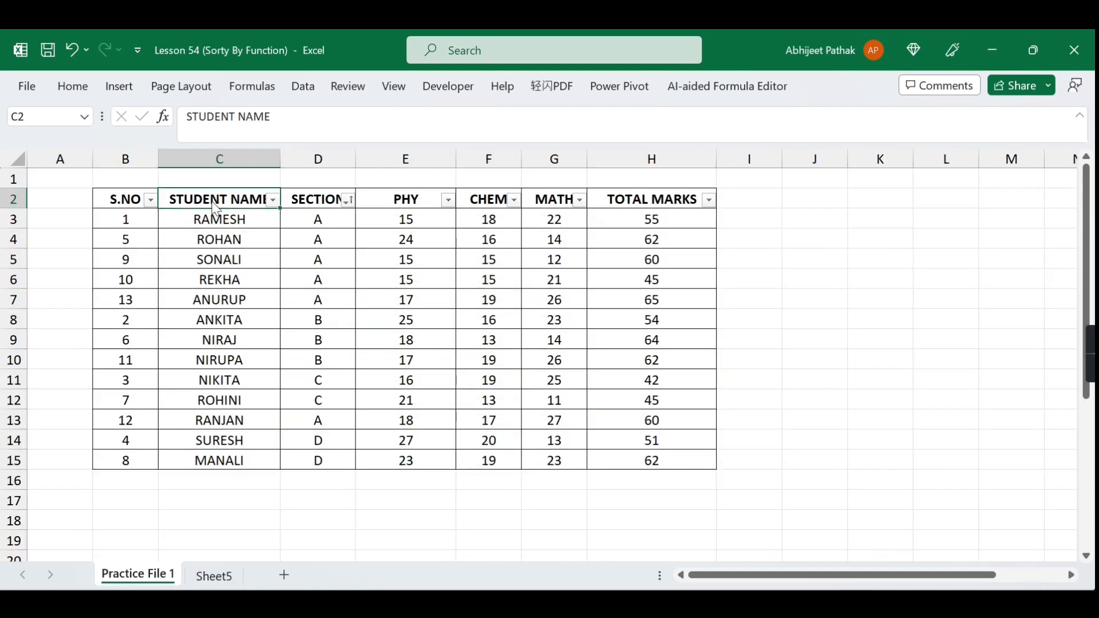
key(ctrl+t)
key(Return)
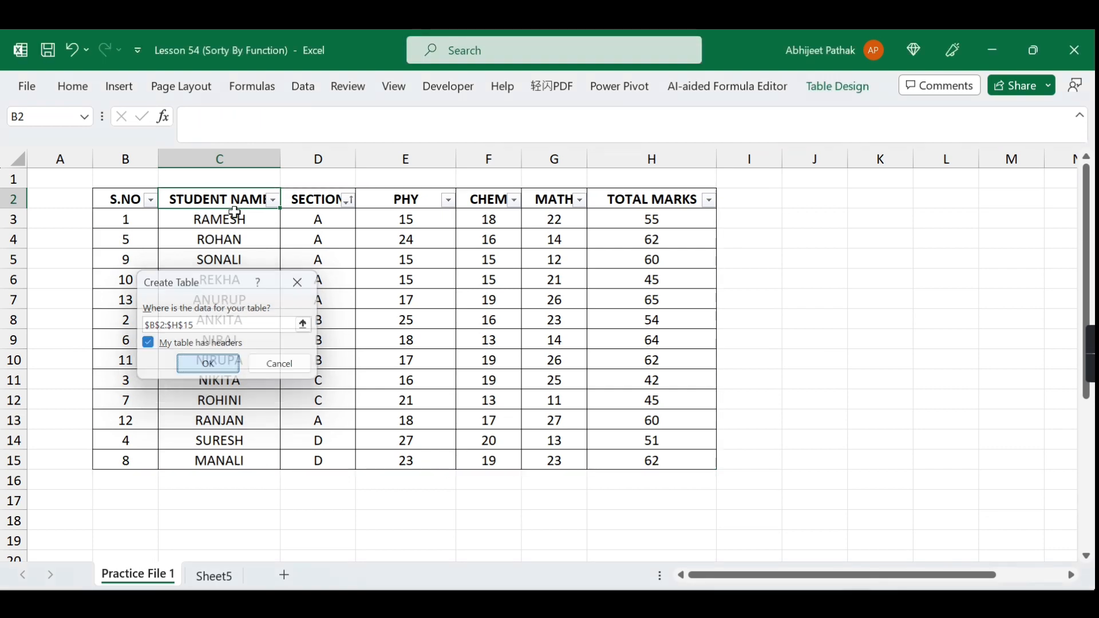
click(80, 92)
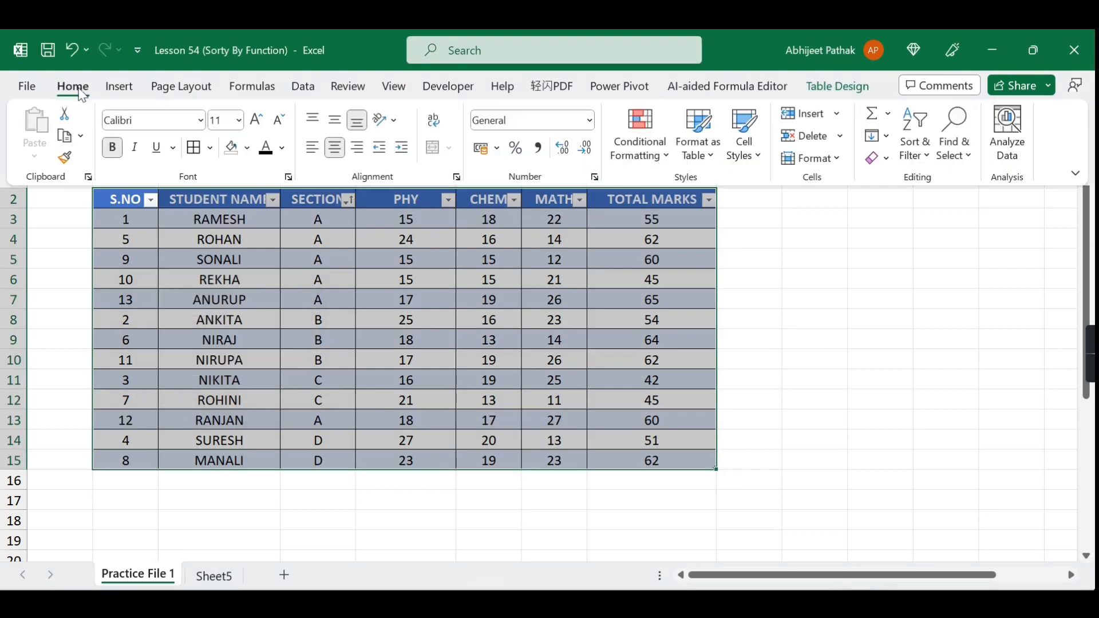
click(698, 155)
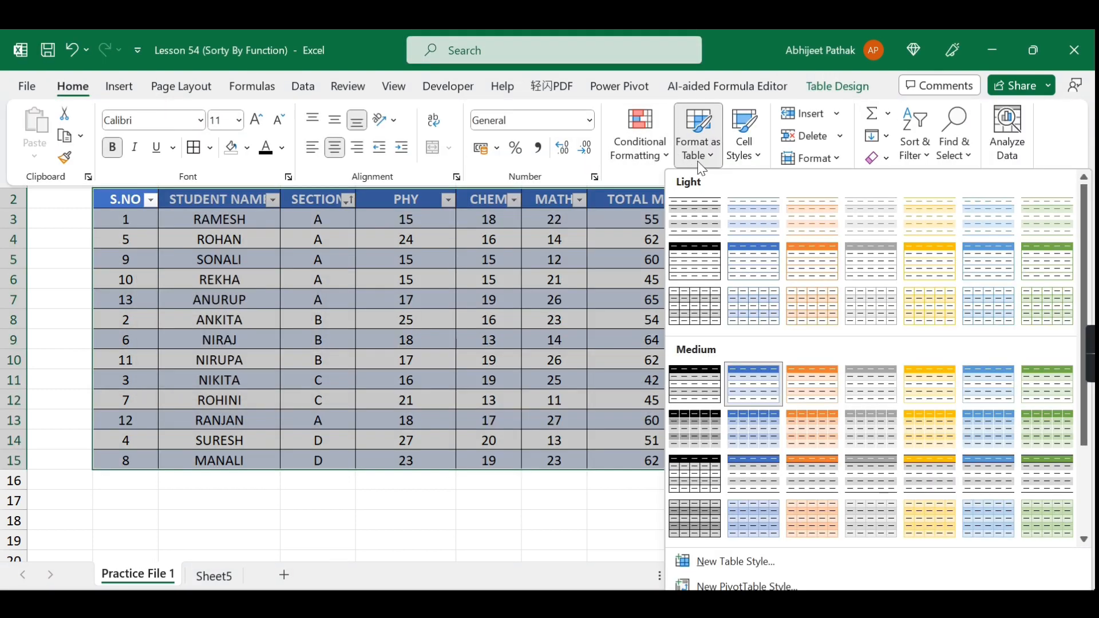
click(430, 258)
click(220, 260)
click(128, 482)
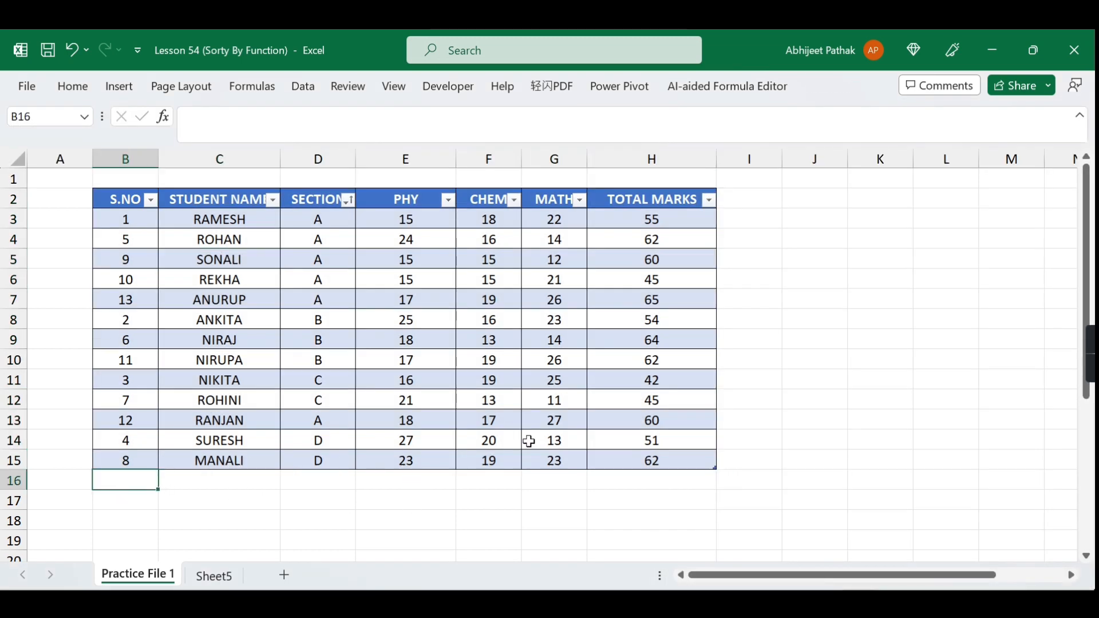
Step: Enter =SORTBY(Table1,Table1[SECTION],1) in Sheet5 cell C2 to sort the whole table by section in ascending order
click(215, 576)
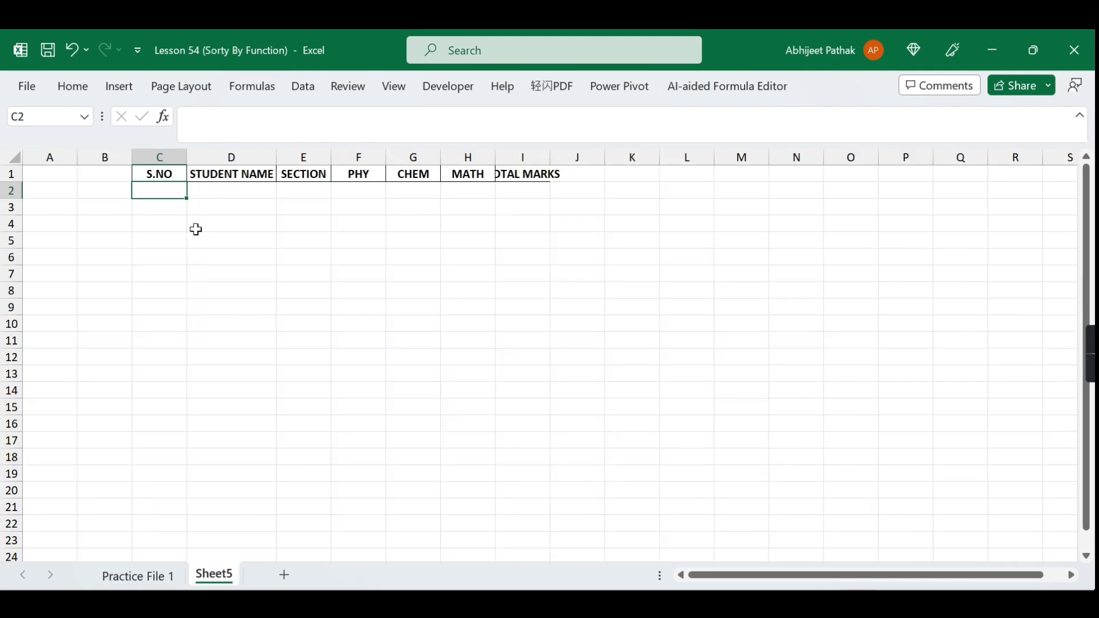
text(=SOR)
key(Down)
key(Tab)
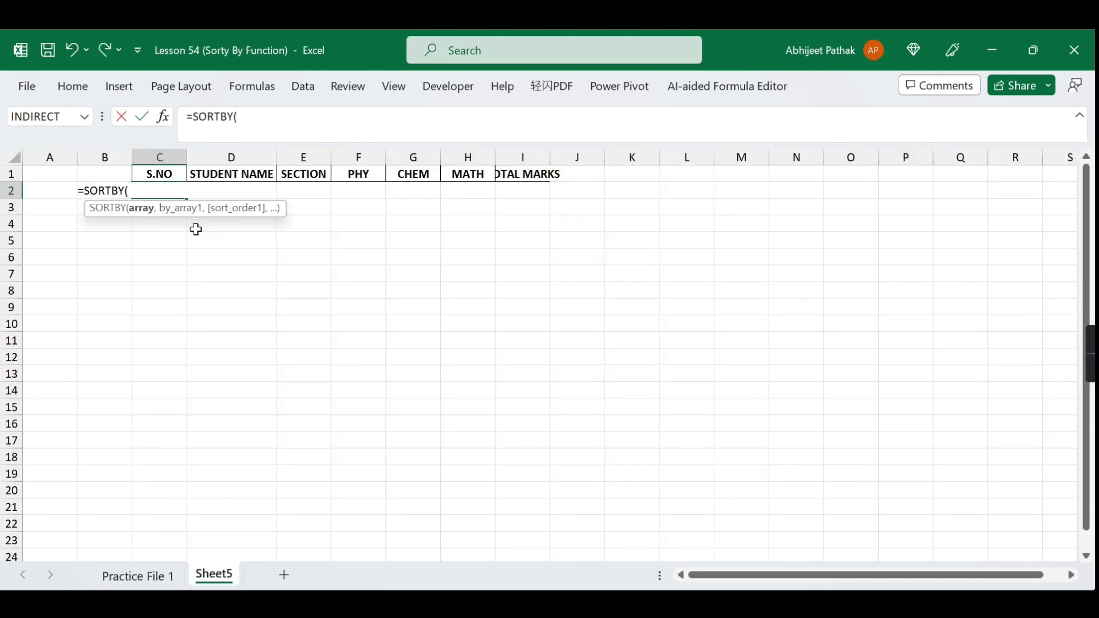
click(137, 575)
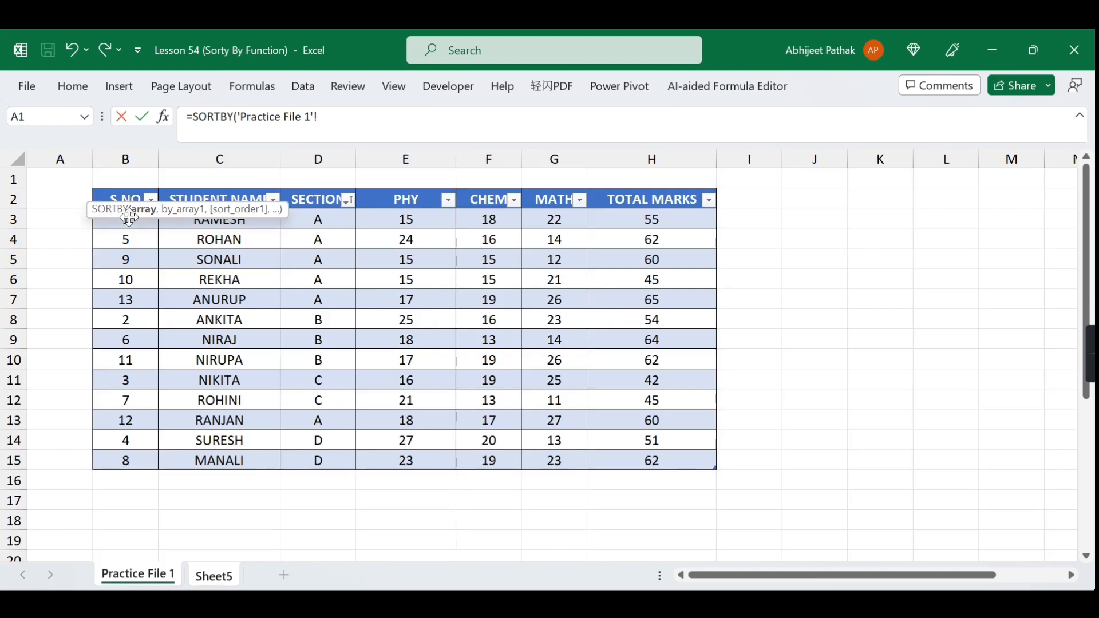
drag(122, 220, 673, 453)
text(,)
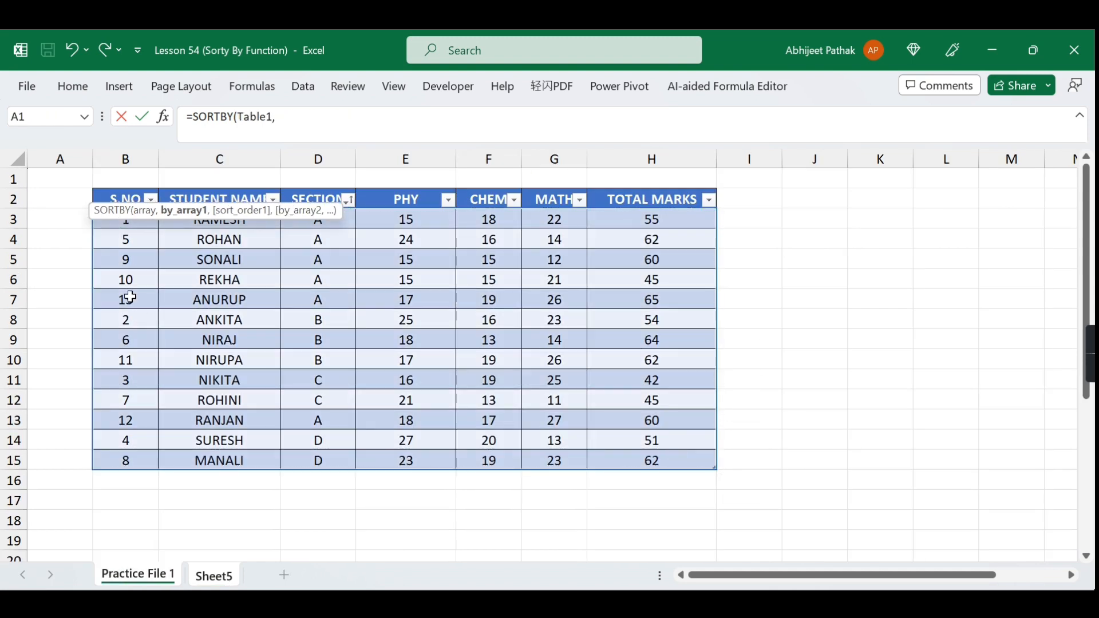
drag(354, 225, 332, 464)
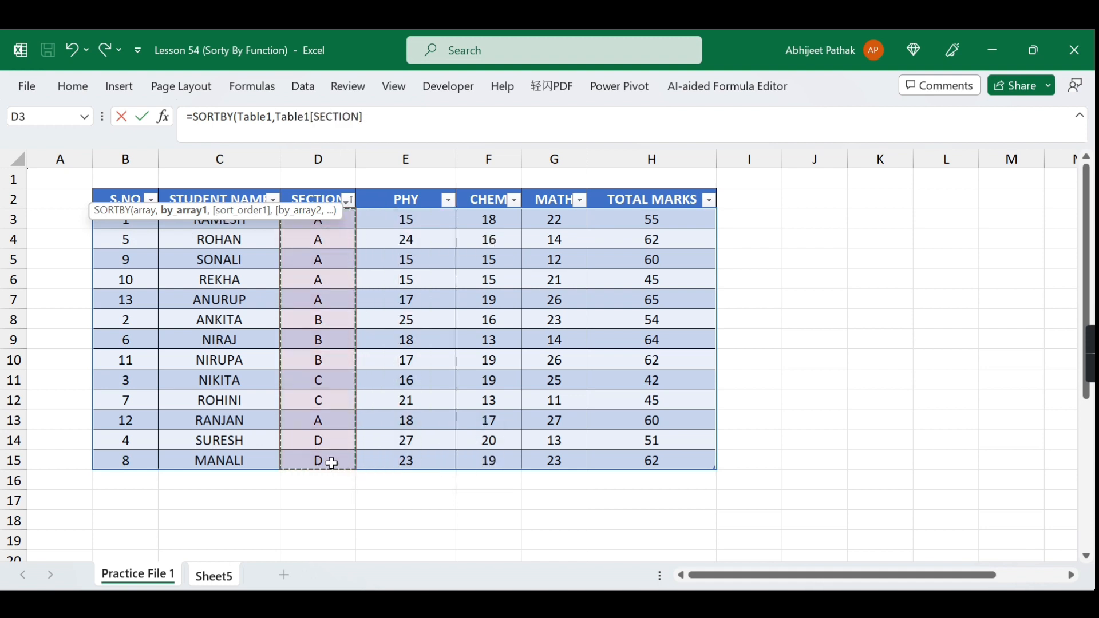
text(,)
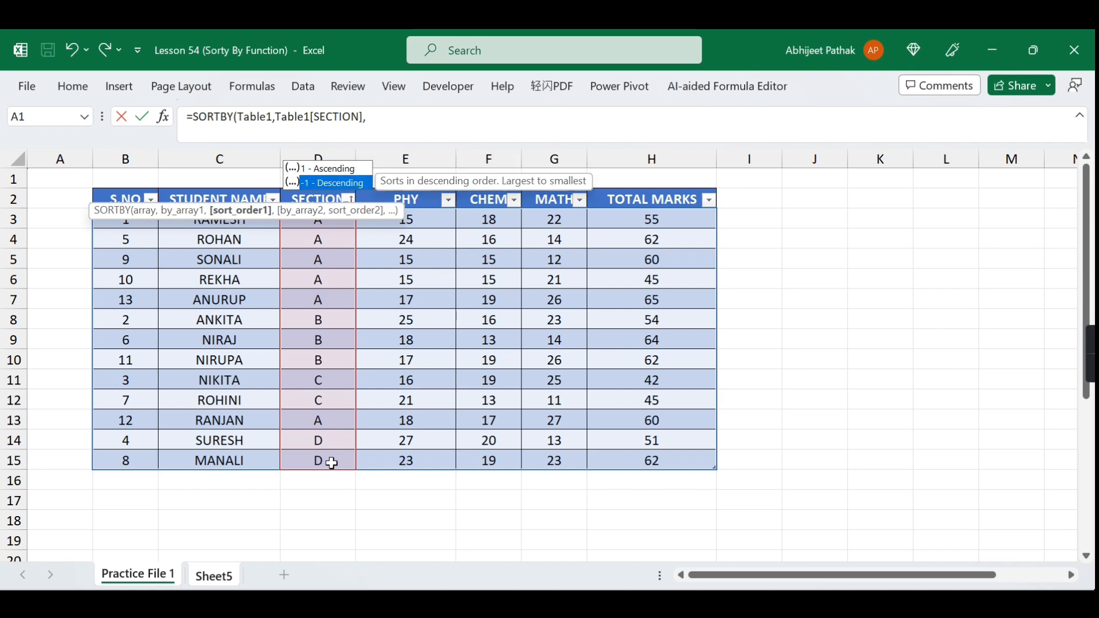
text(1)
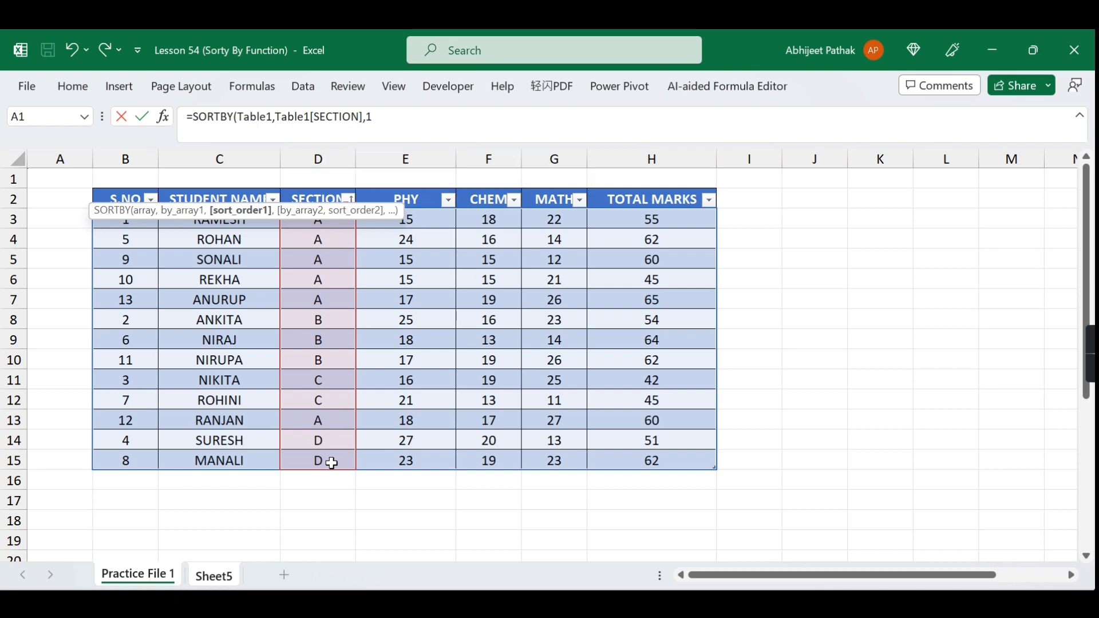
key(Return)
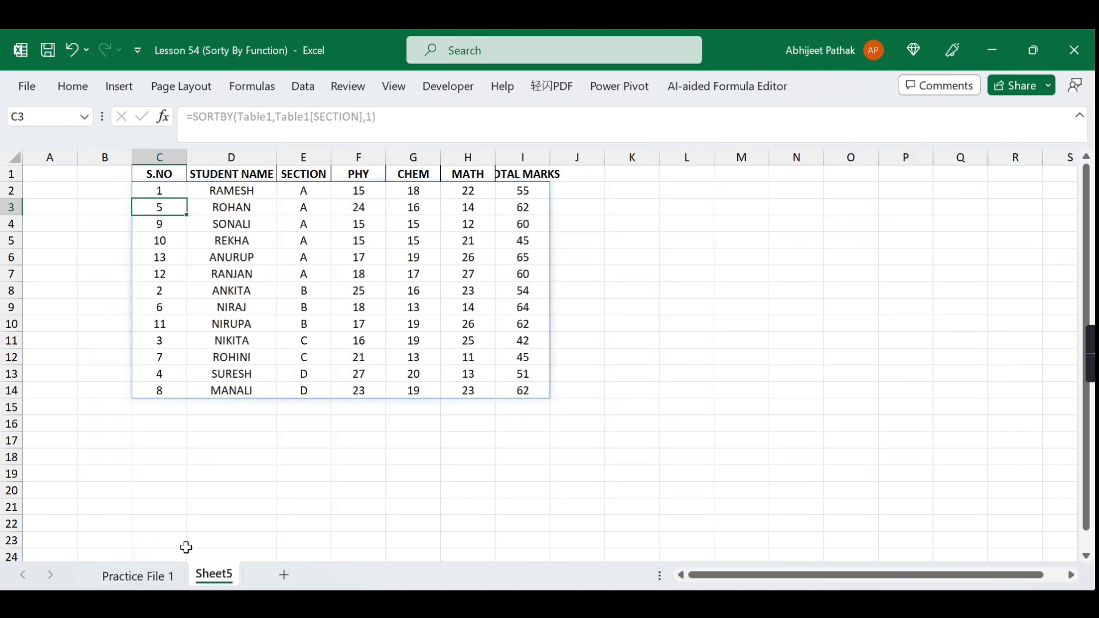
Step: Add a new student in row 16 of the Practice File 1 table with S.NO 14, the student's name and section C
click(167, 573)
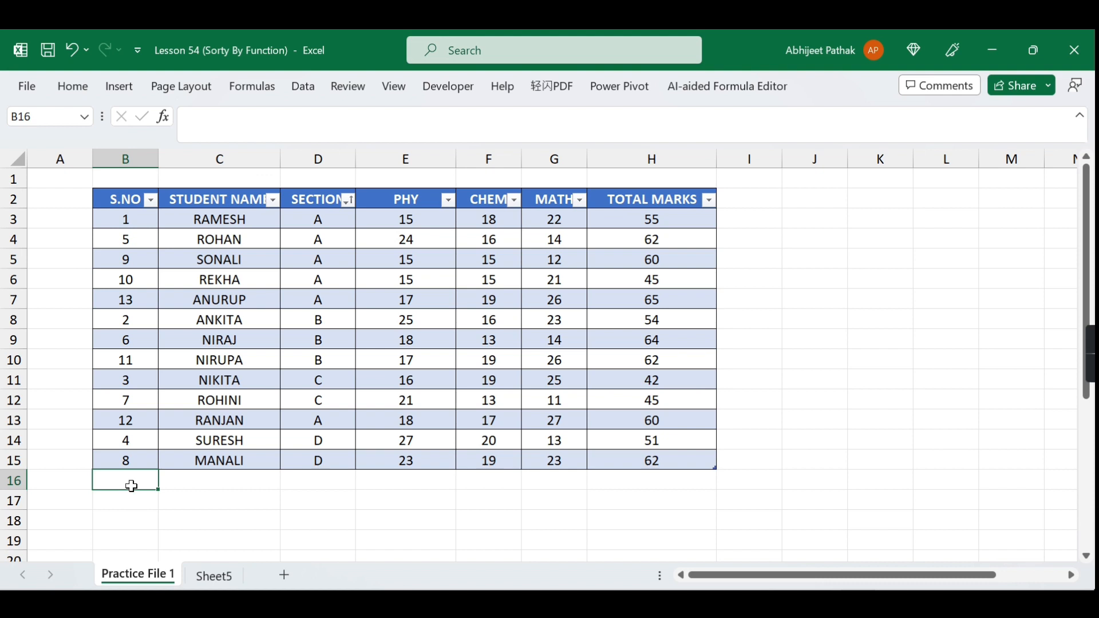
text(14)
key(Tab)
text(RAMESH)
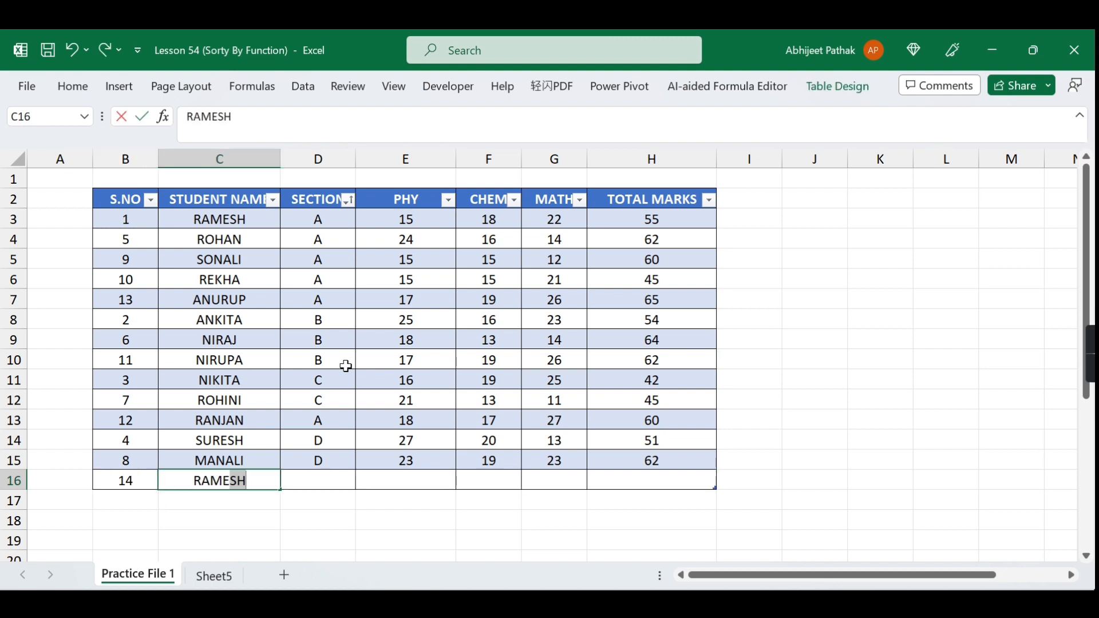
key(Tab)
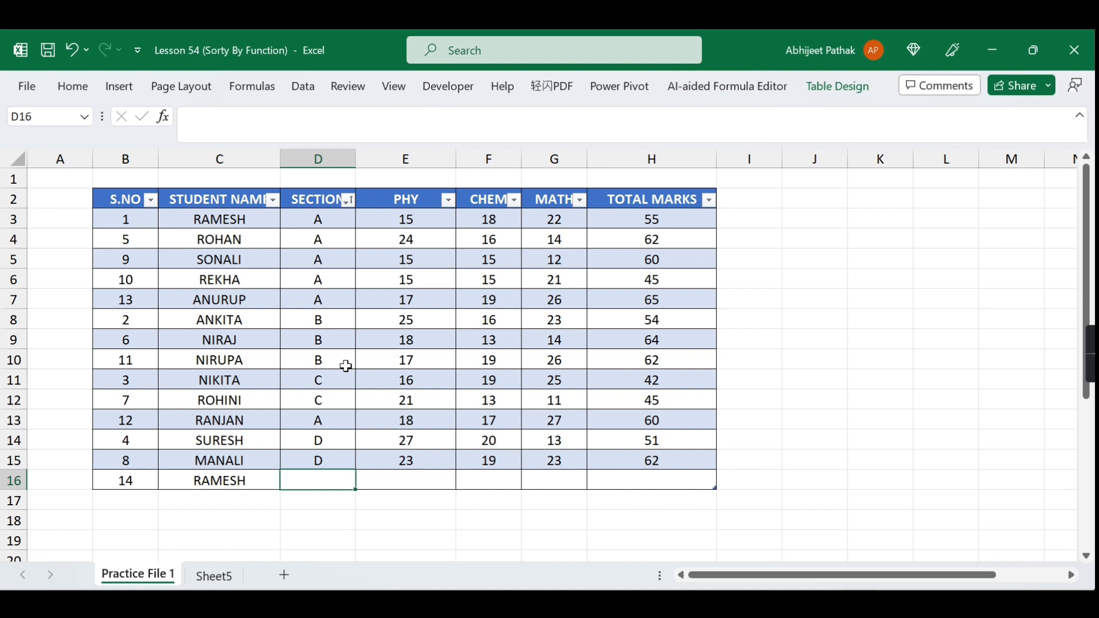
text(C)
key(Tab)
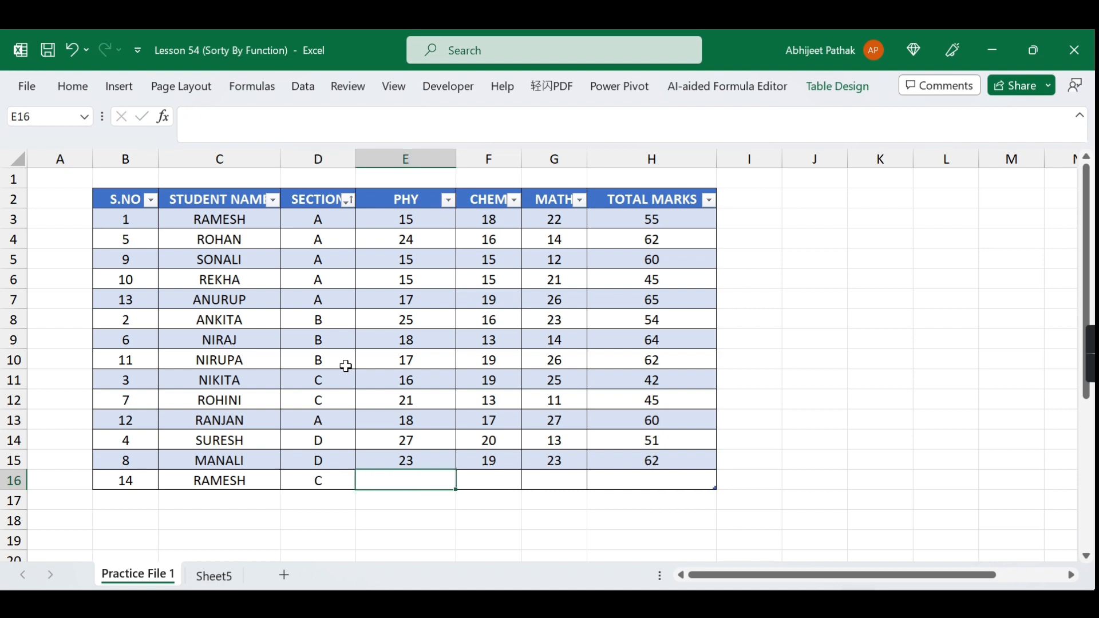
Step: Enter PHY 56, CHEM 65, MATH 75 and TOTAL MARKS 56 for the student with S.NO 14
text(56)
key(Tab)
text(65)
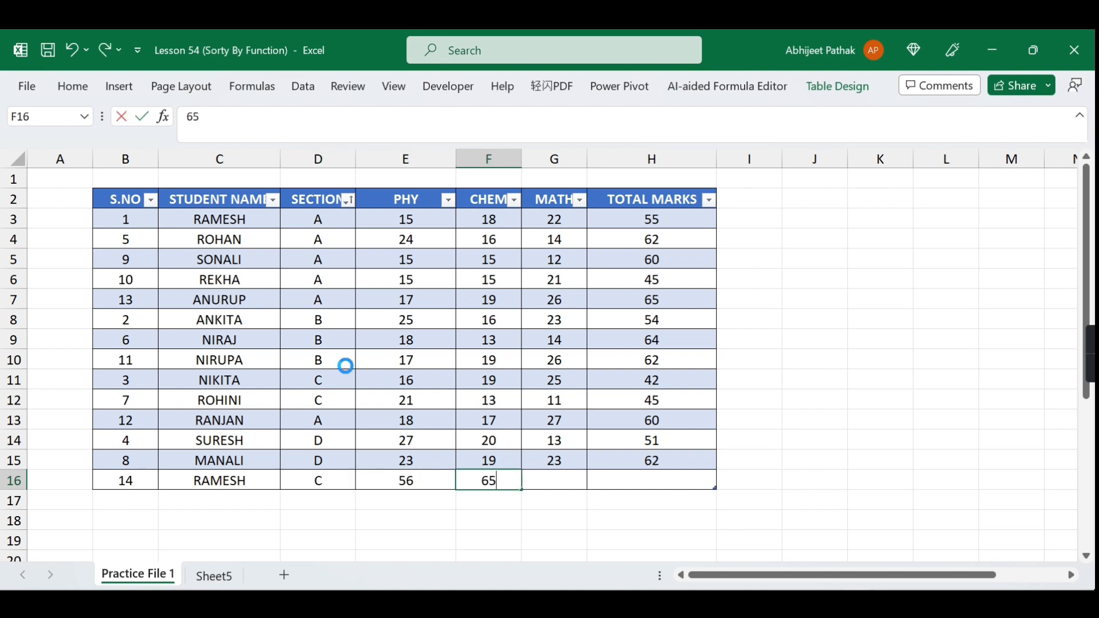
key(Tab)
text(7)
key(Tab)
text(56)
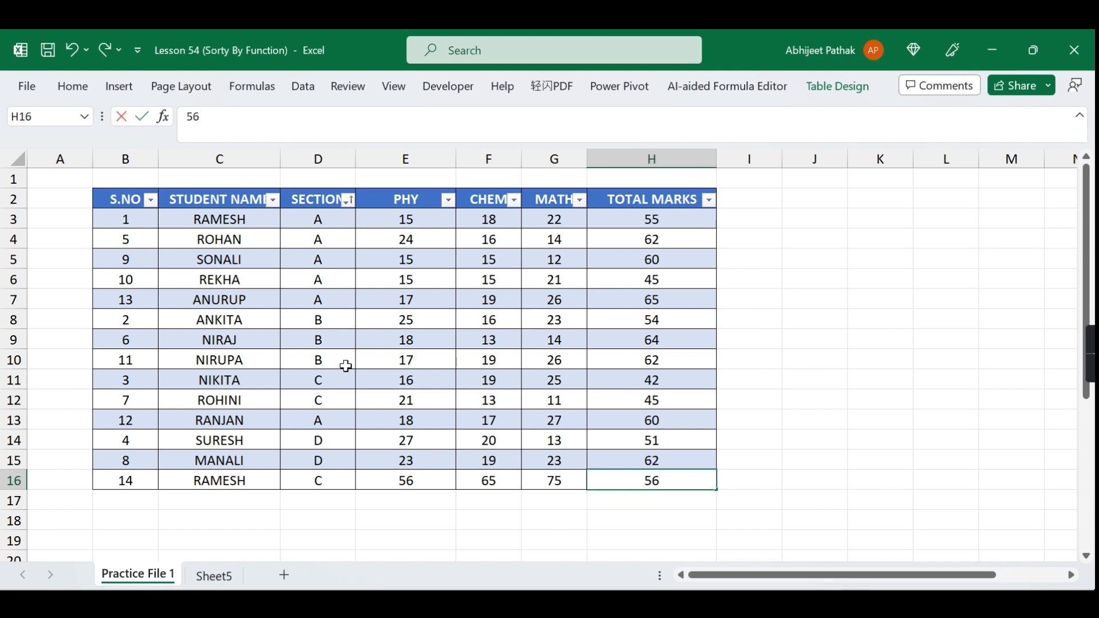
key(Left)
key(Left)
key(Left)
key(Left)
key(Left)
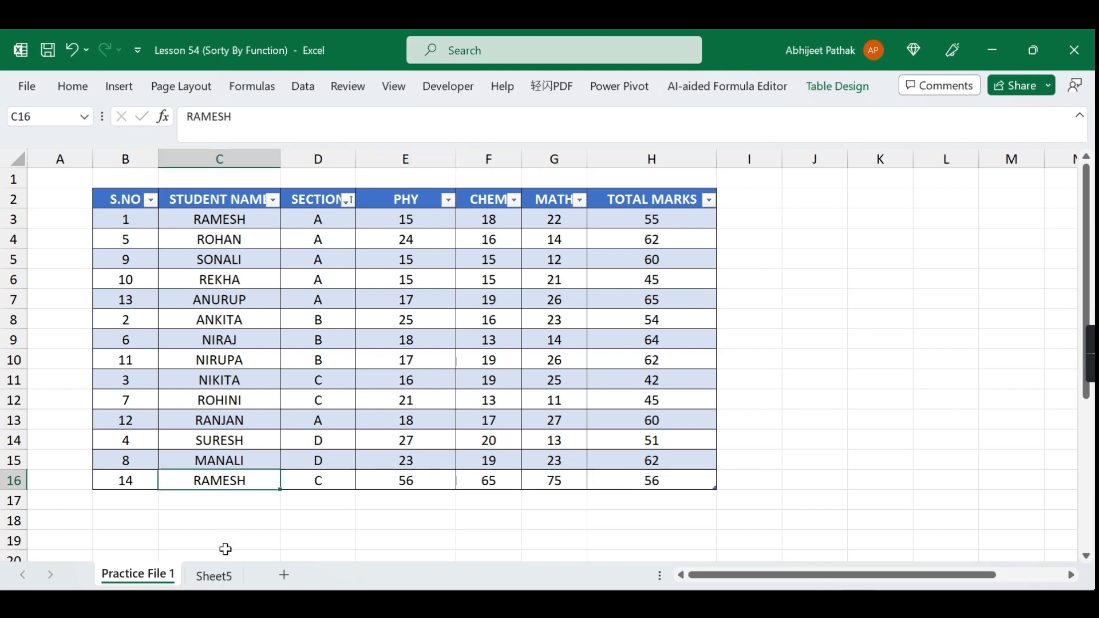
Step: Check the section and marks of the student with S.NO 14 in the Sheet5 SORTBY results, and return to Practice File 1
click(222, 575)
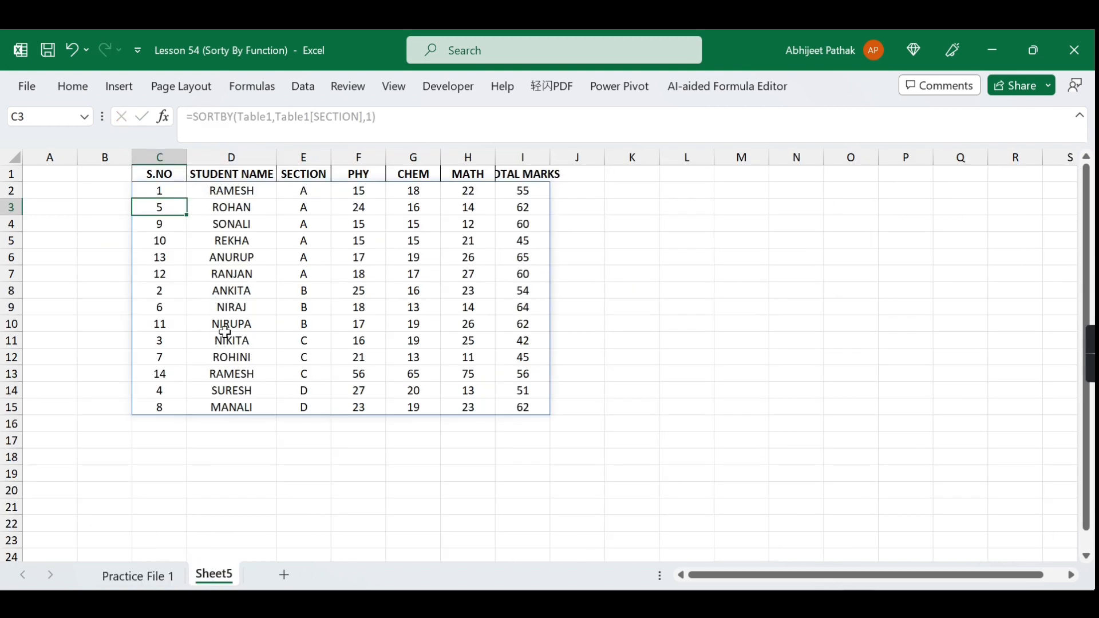
click(308, 360)
click(255, 376)
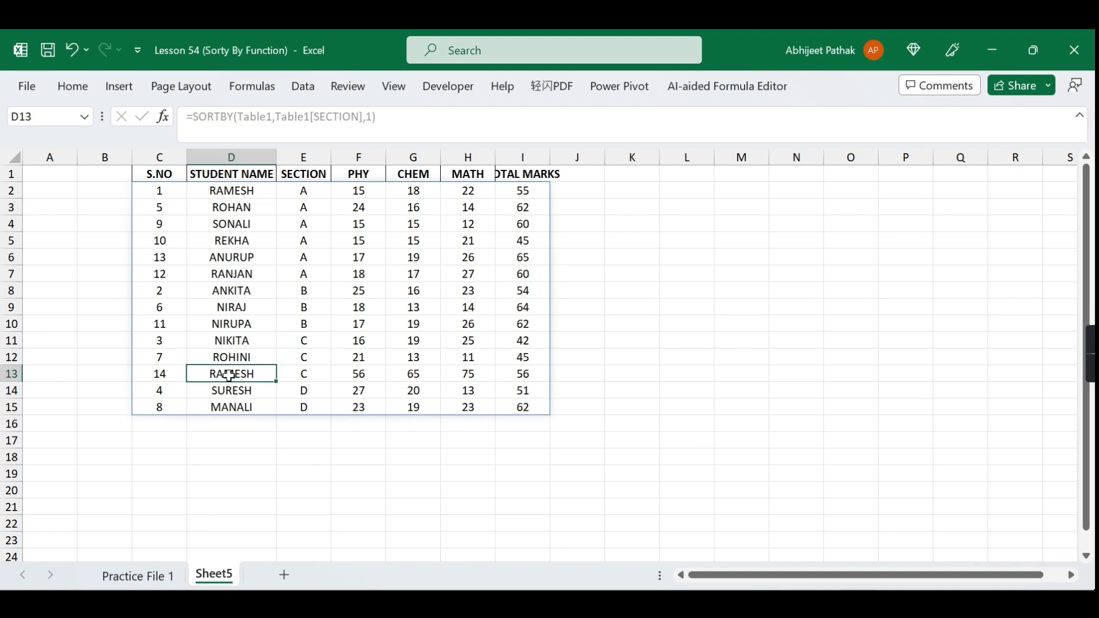
click(309, 380)
drag(364, 377, 523, 375)
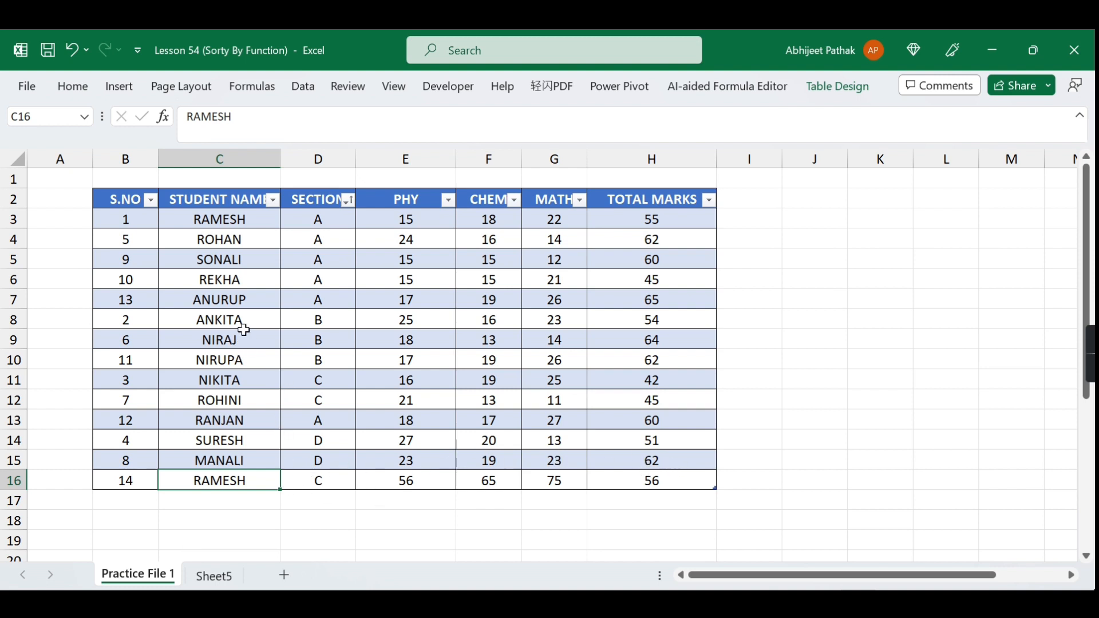
click(225, 304)
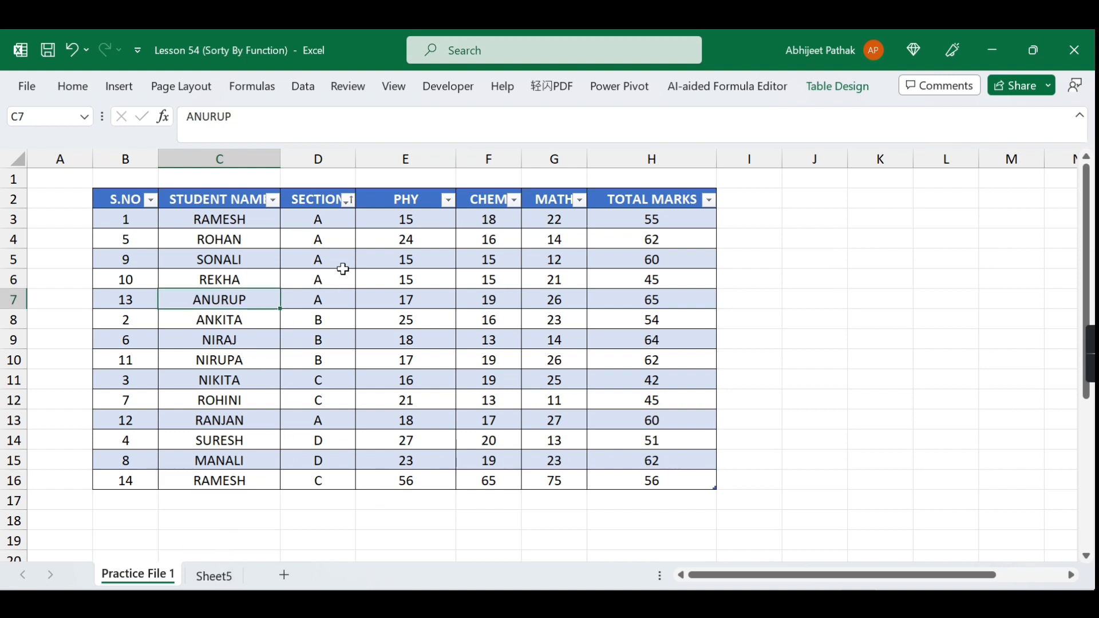
Step: Undo the last sort of the Practice File 1 table and custom-sort it by SECTION from A to Z
click(331, 224)
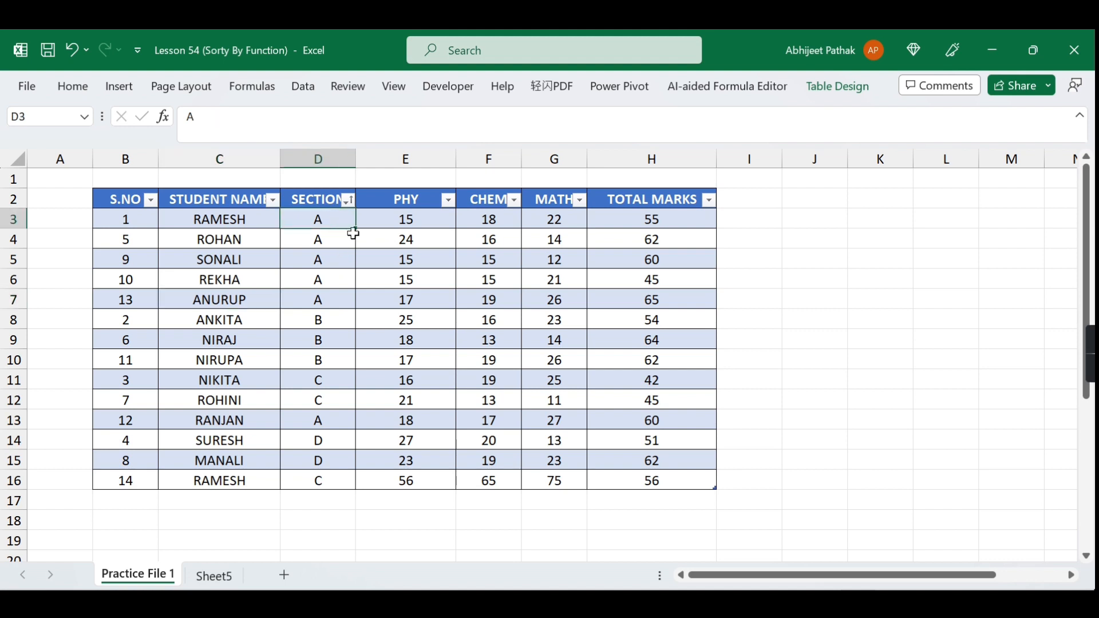
key(ctrl+z)
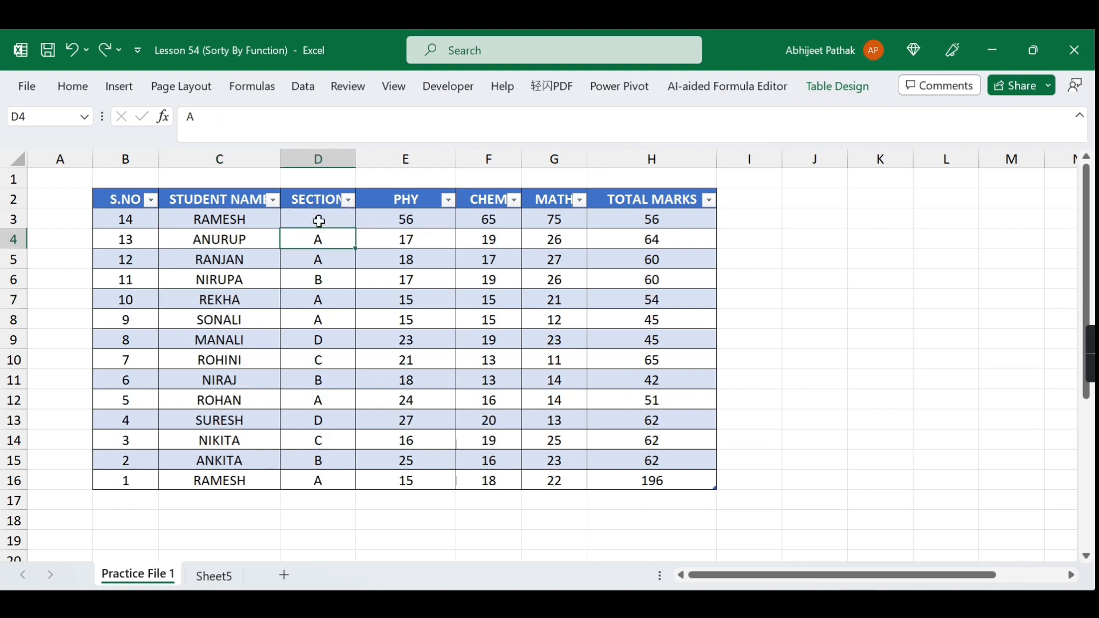
drag(318, 219, 319, 344)
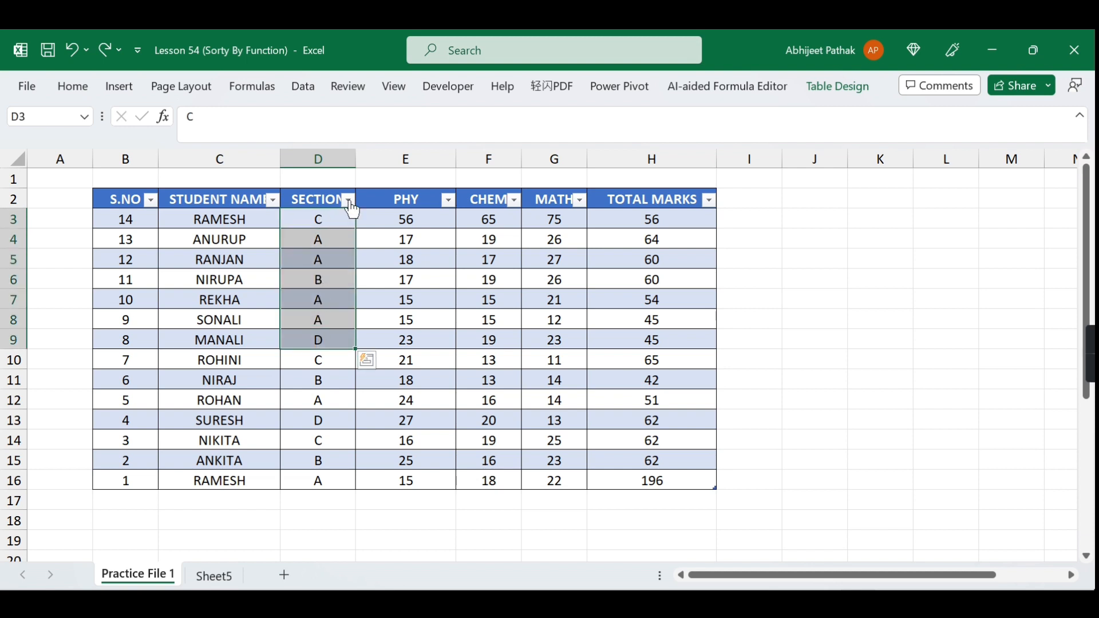
click(348, 200)
mouse_move(246, 271)
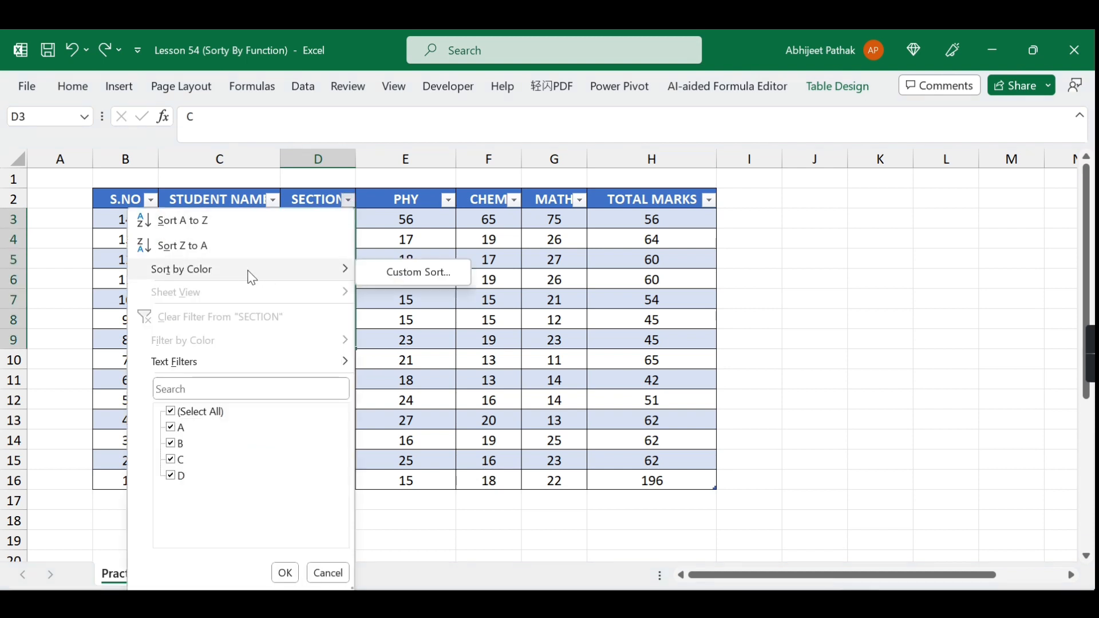
click(404, 269)
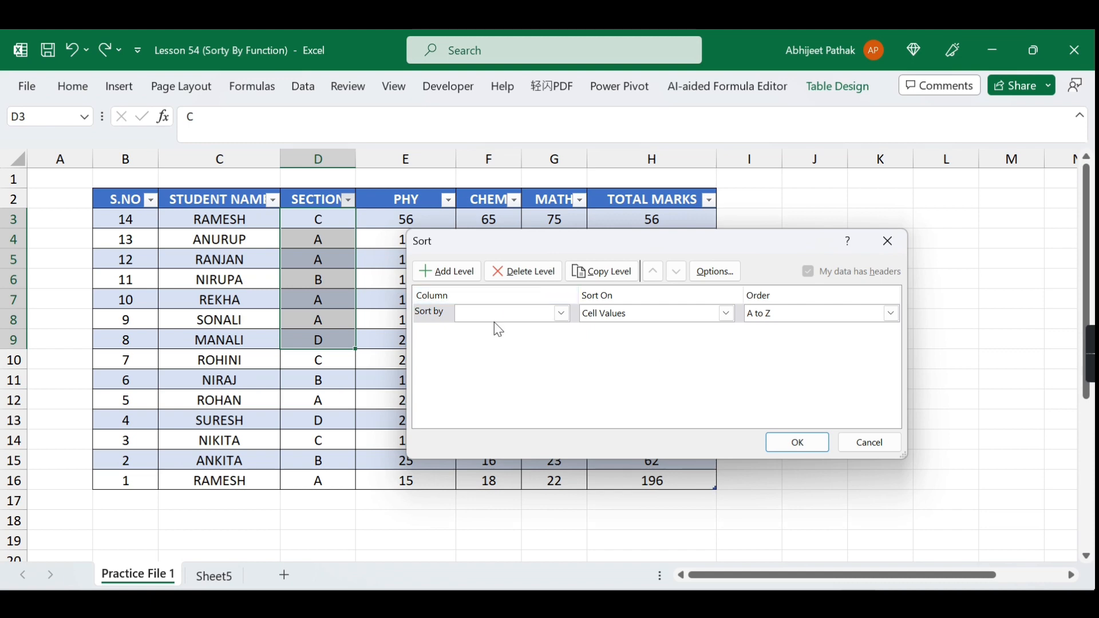
click(494, 316)
click(499, 354)
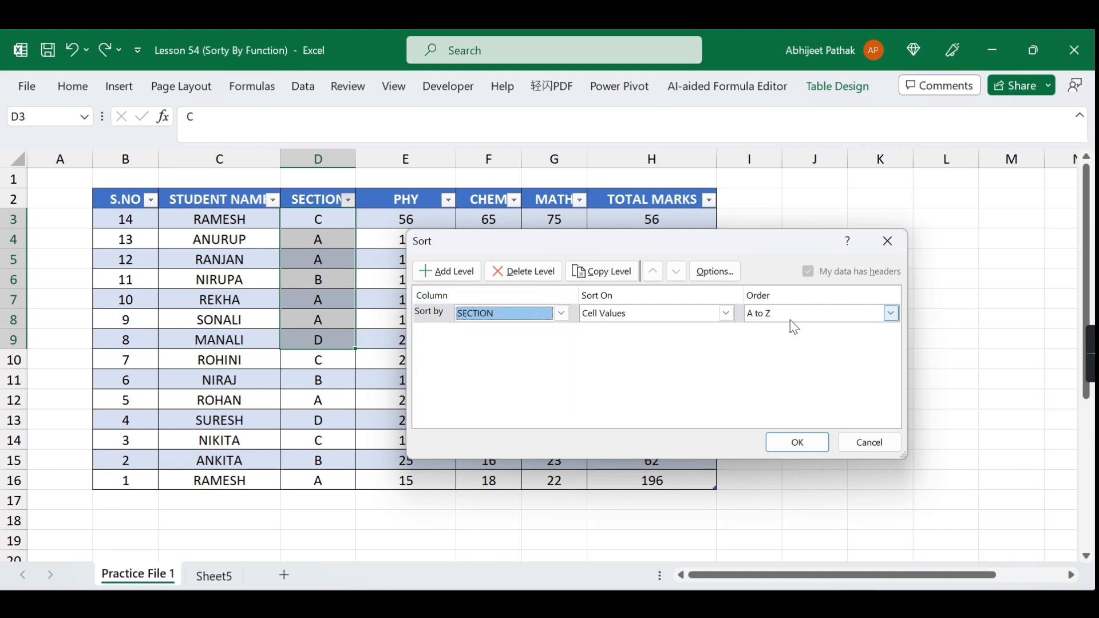
click(798, 442)
Step: Custom-sort the table by SECTION from A to Z with a second level on TOTAL MARKS from smallest to largest
drag(317, 218, 321, 318)
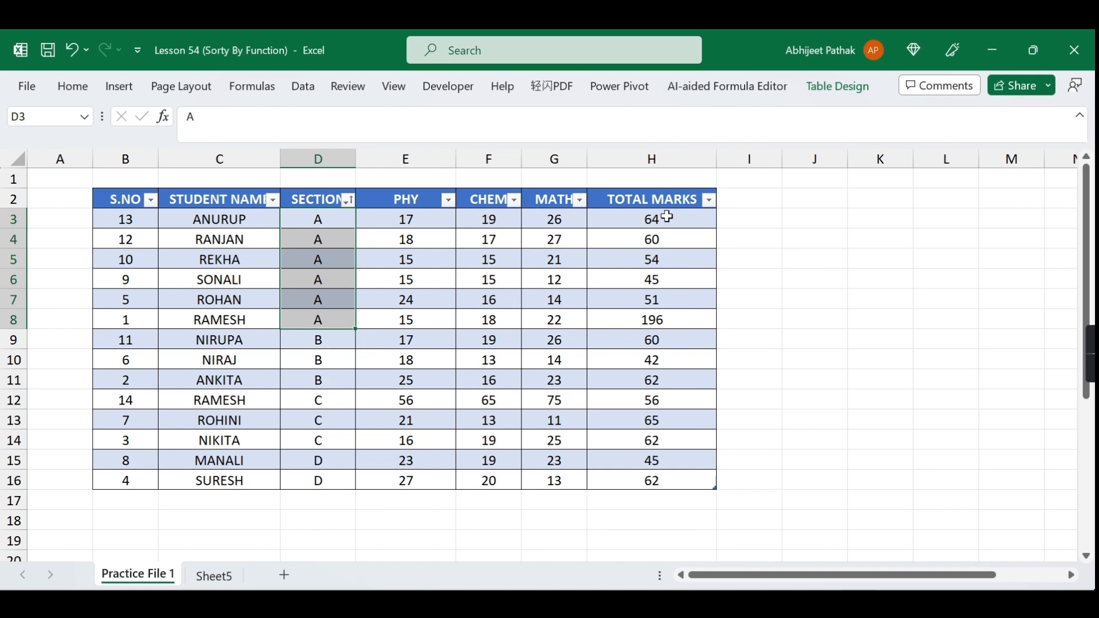
drag(667, 217, 677, 310)
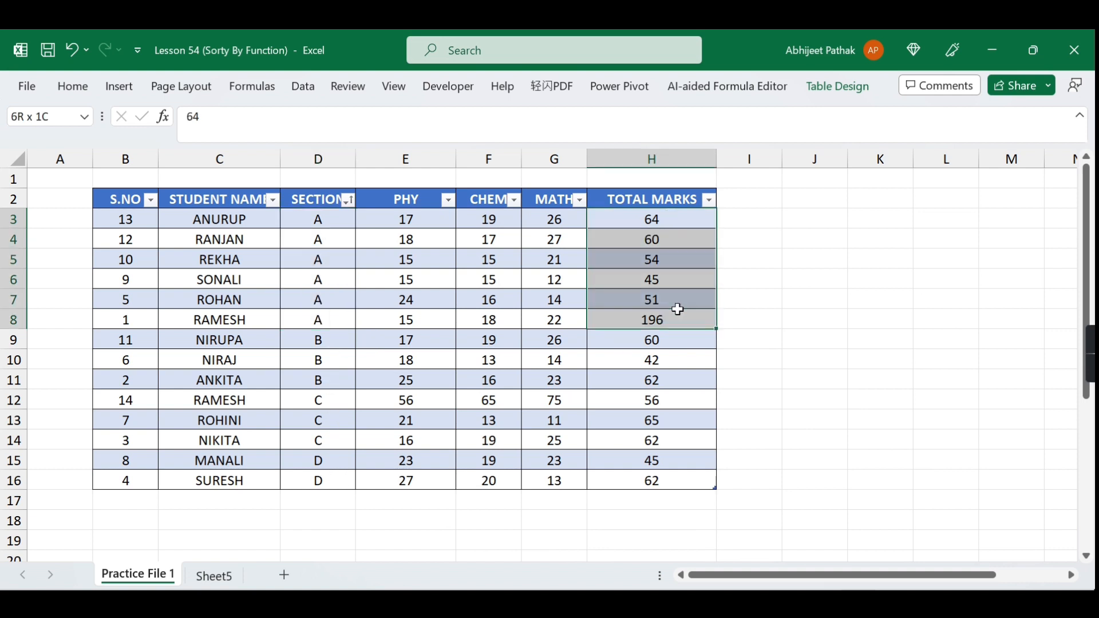
click(324, 220)
click(347, 200)
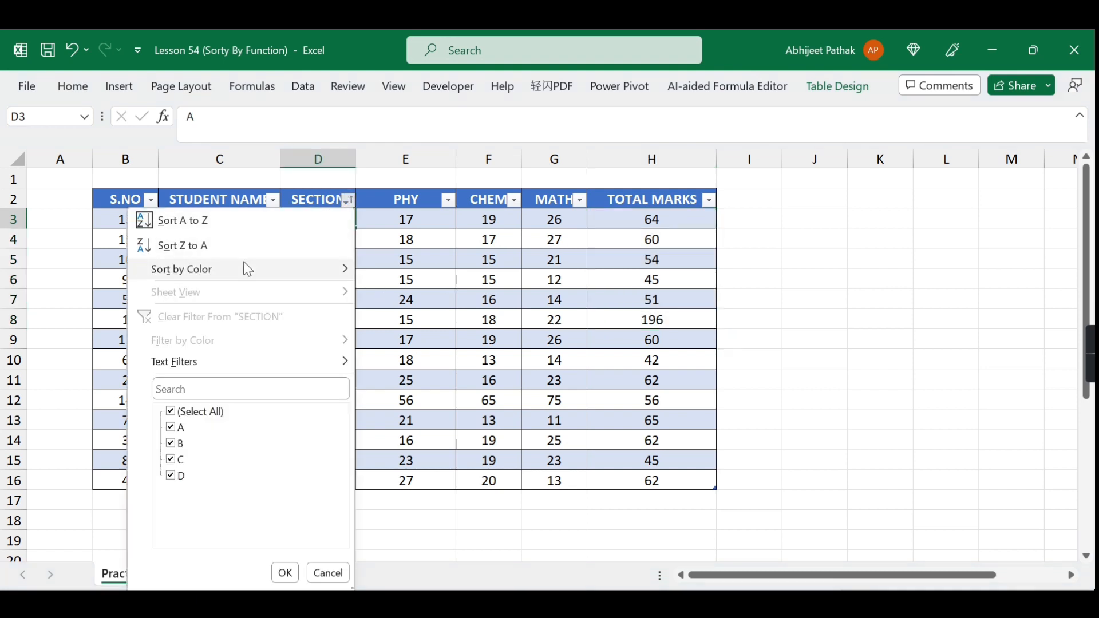
mouse_move(247, 269)
click(383, 275)
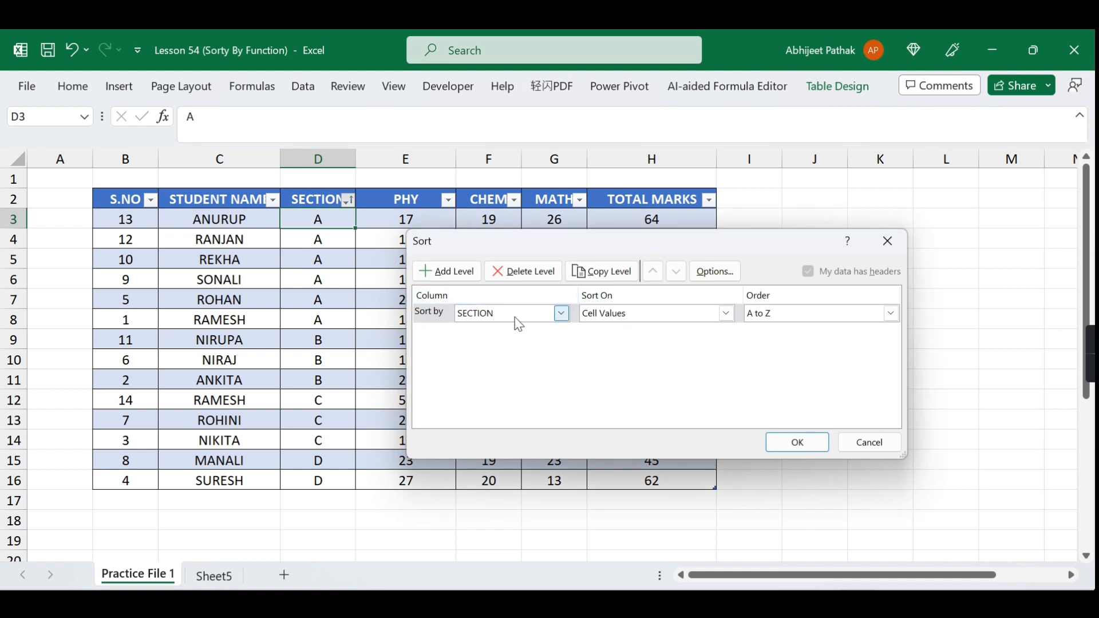
double_click(515, 316)
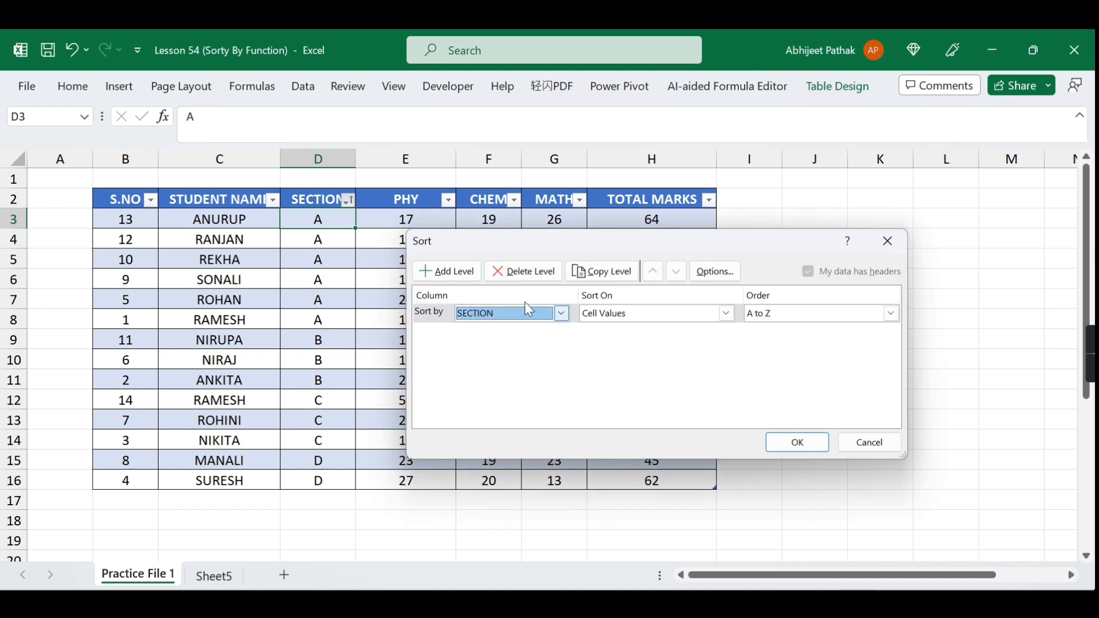
click(452, 271)
click(501, 333)
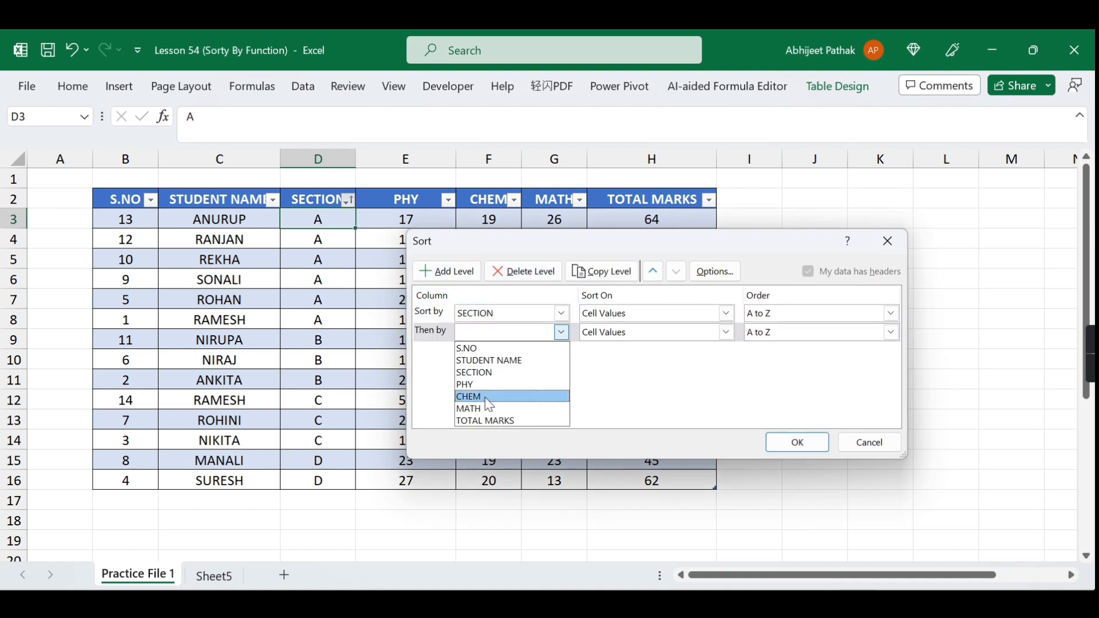
click(494, 419)
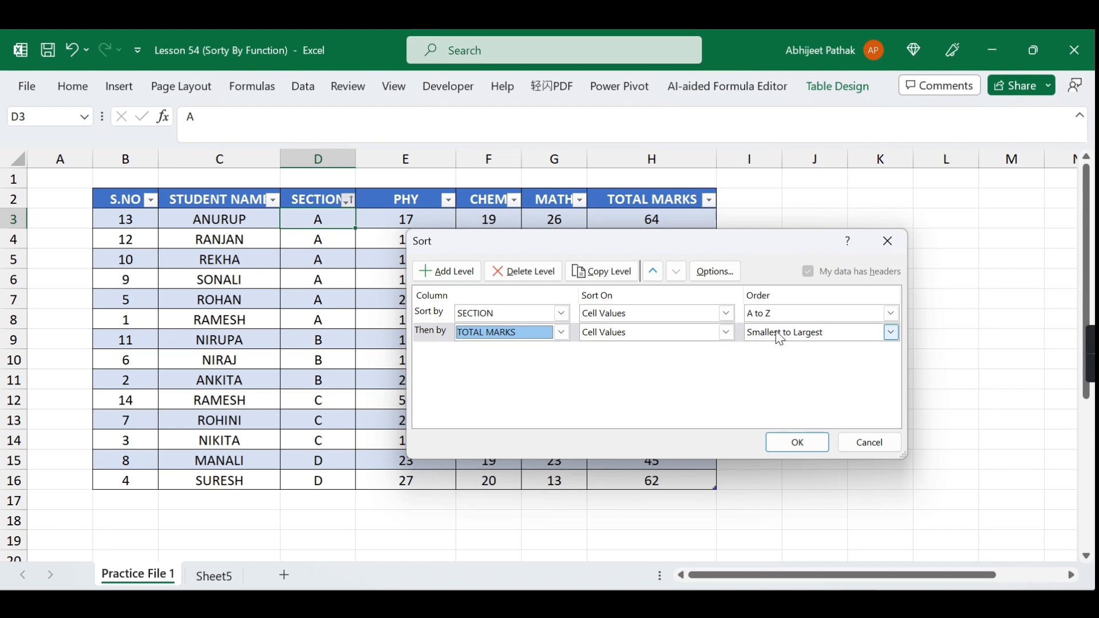
click(798, 442)
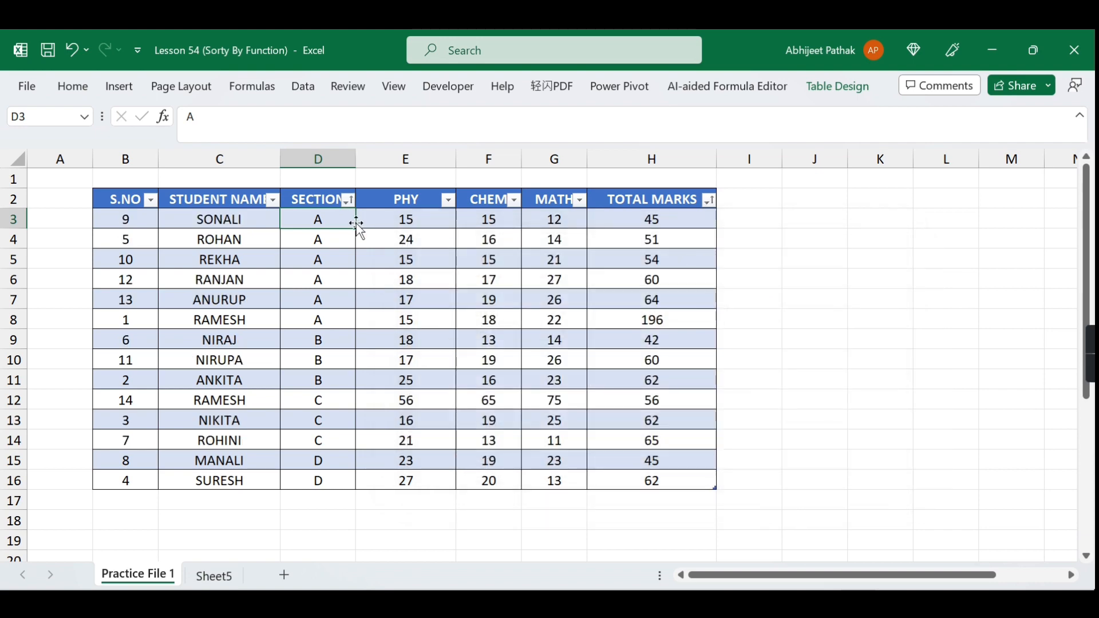
Step: Examine the order of TOTAL MARKS within sections A and B of the Practice File 1 table
drag(329, 218, 327, 321)
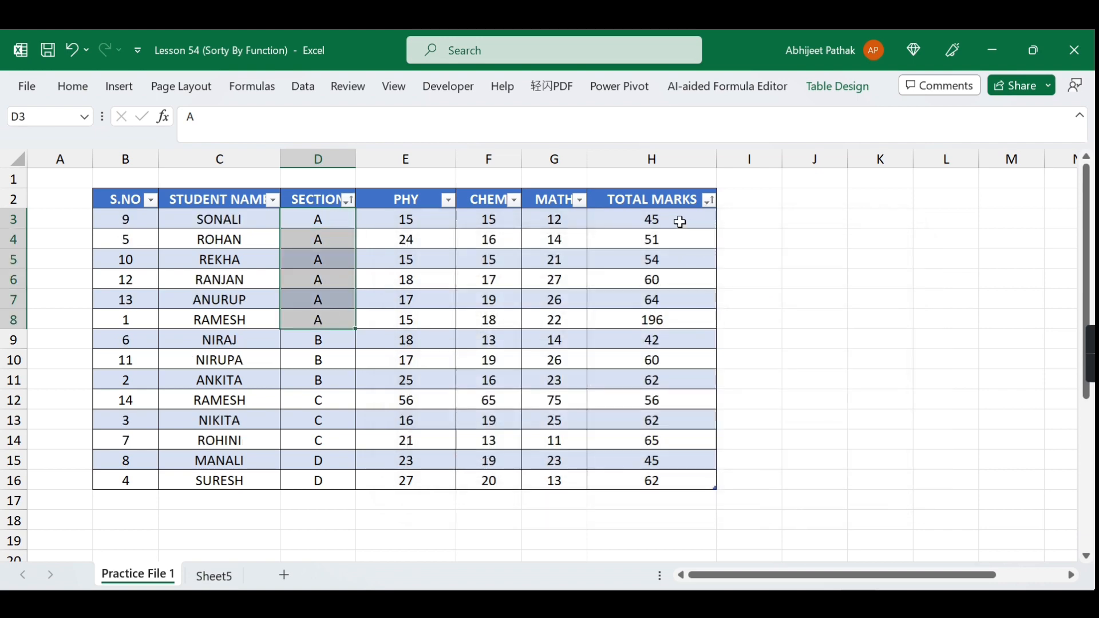
click(680, 221)
click(668, 241)
click(667, 259)
click(667, 282)
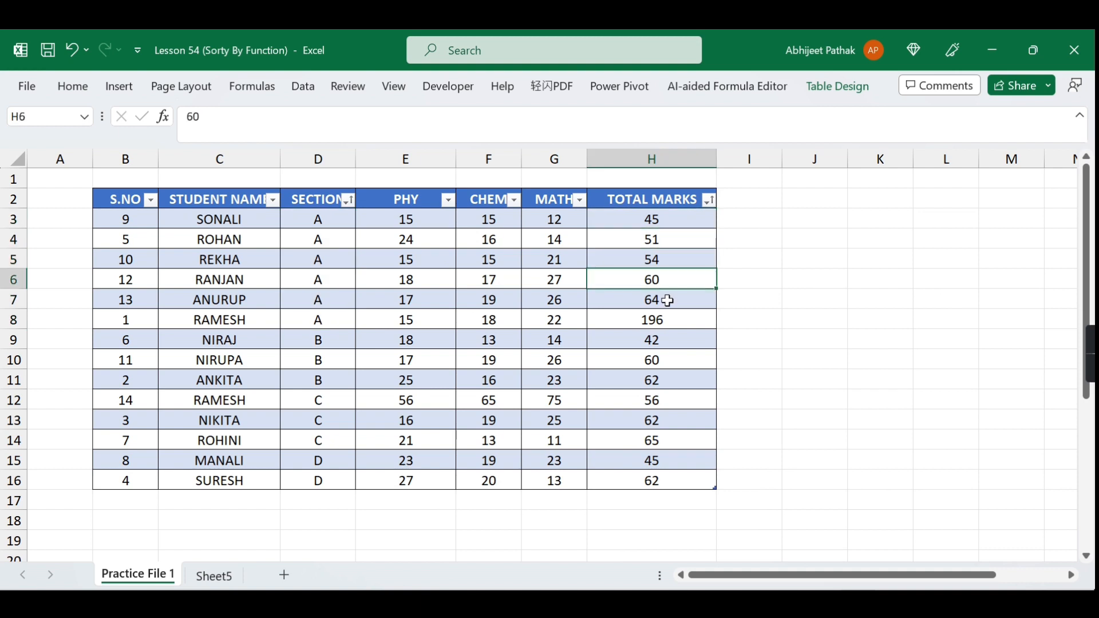
click(667, 299)
drag(323, 342, 648, 342)
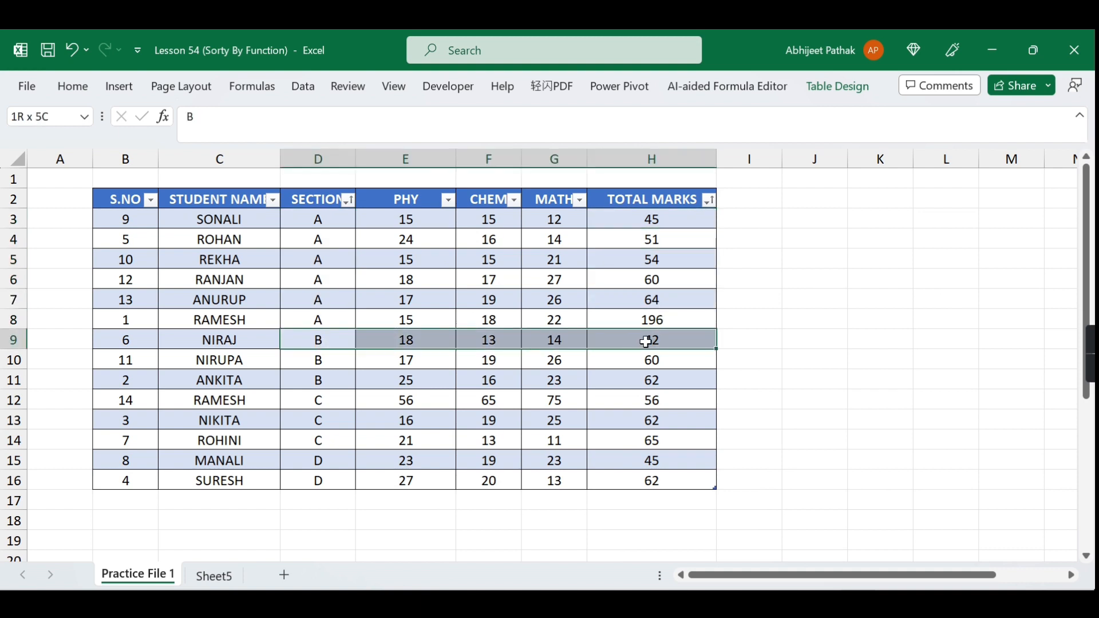
click(648, 341)
click(665, 359)
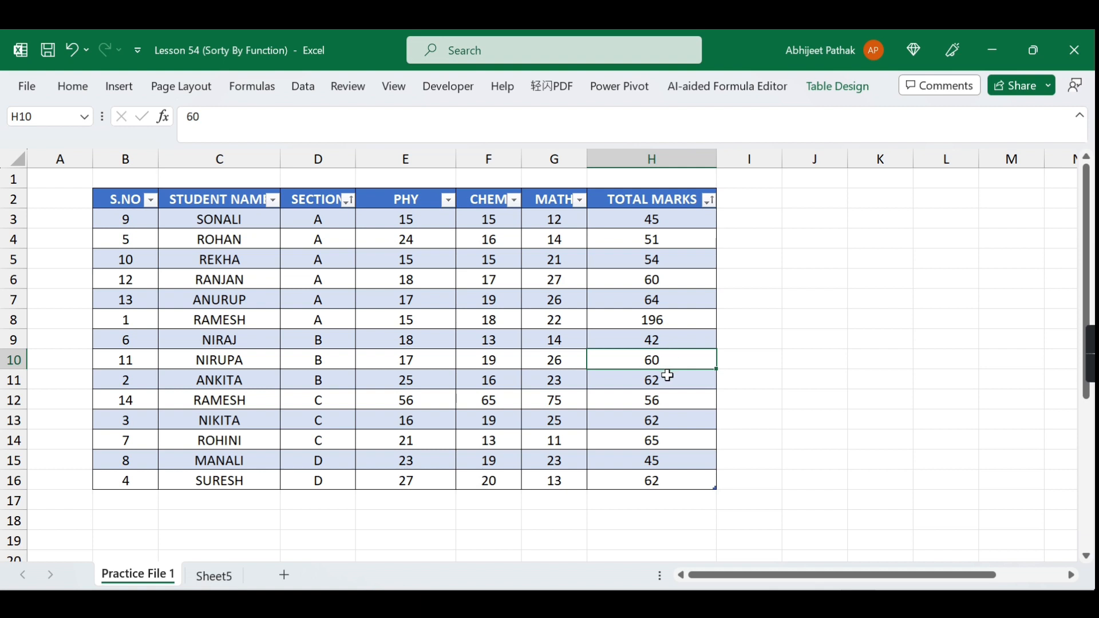
click(667, 378)
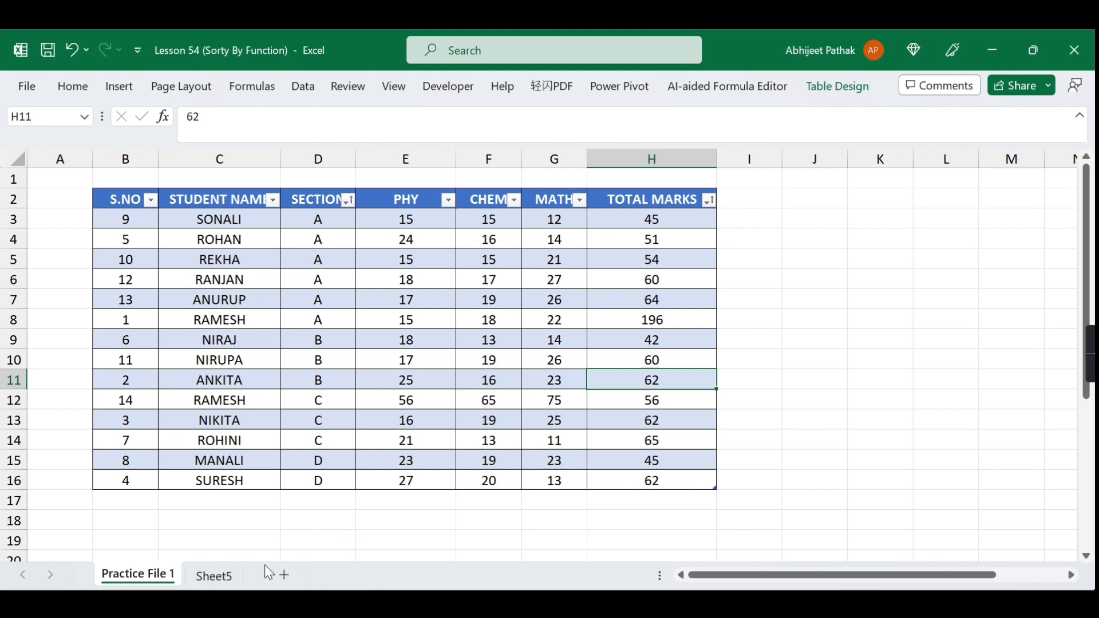
click(117, 499)
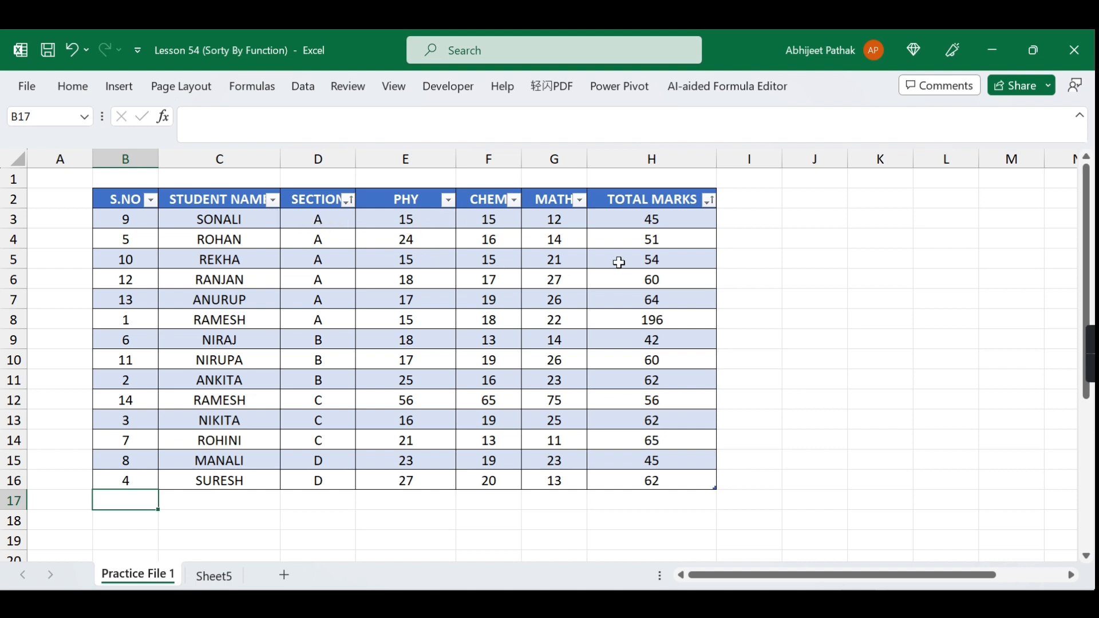
click(487, 224)
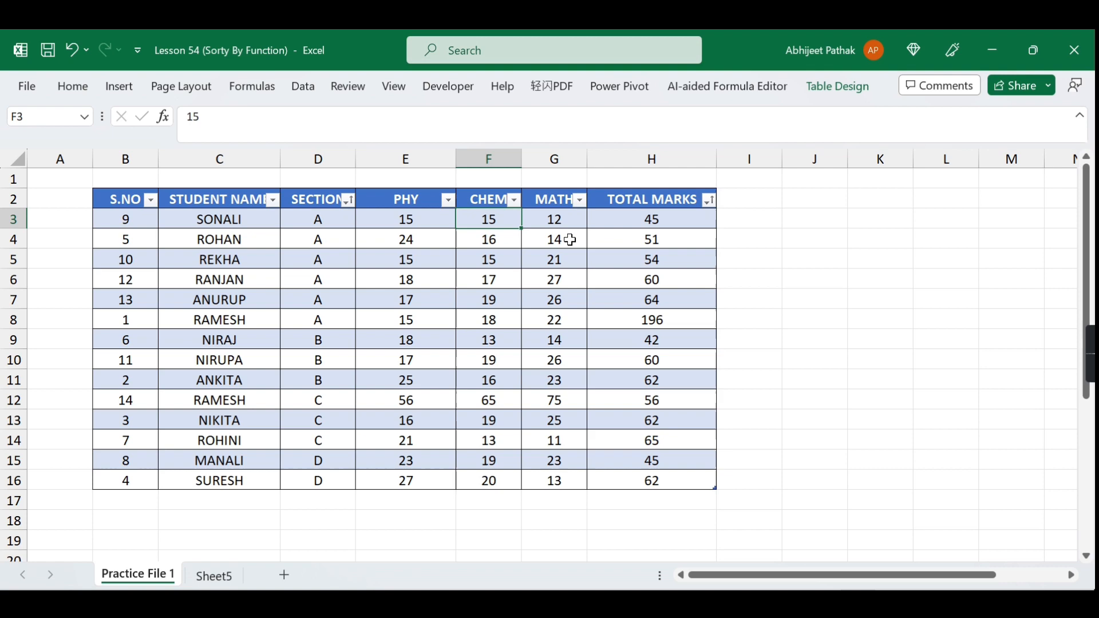
click(407, 260)
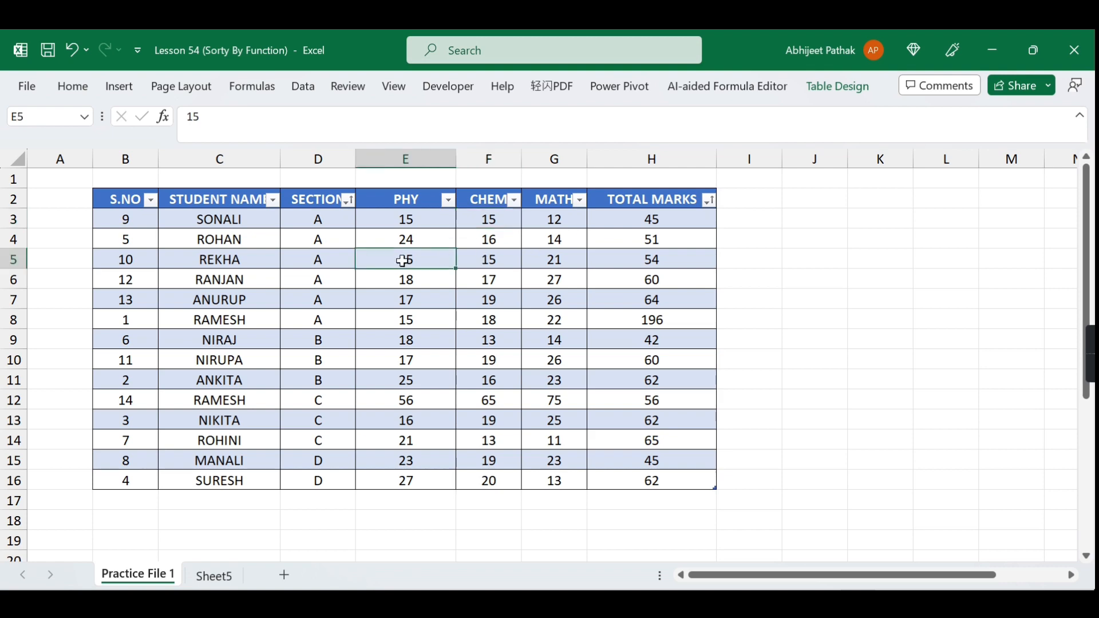
Step: Widen the TOTAL MARKS column in Sheet5 to fit its heading and check the section and marks order there
click(213, 576)
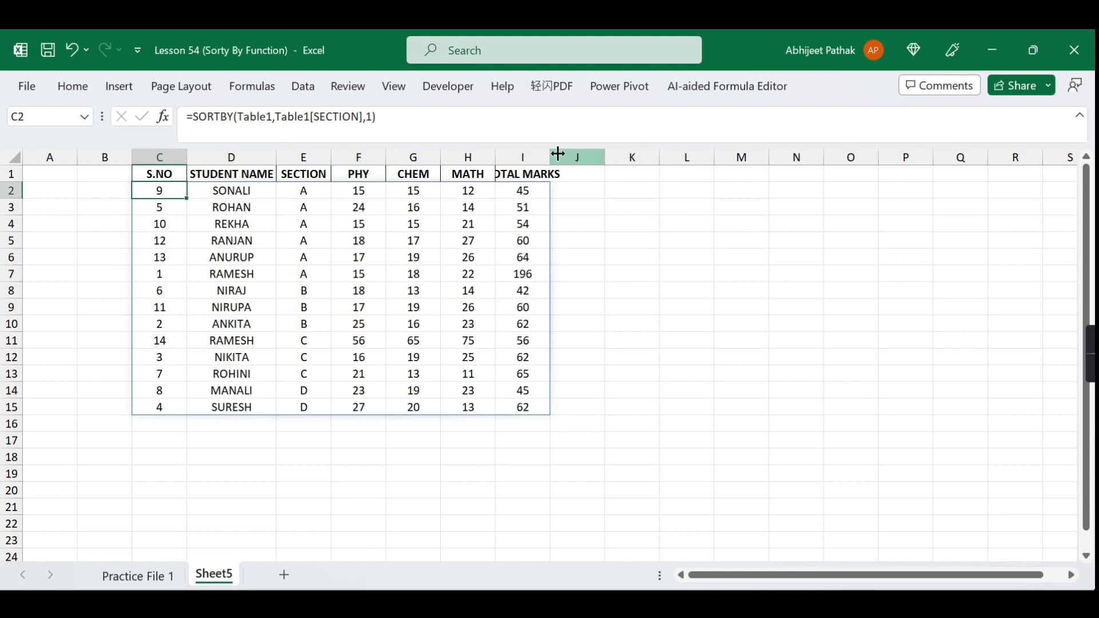
drag(554, 154, 574, 154)
drag(304, 190, 304, 383)
drag(543, 191, 551, 251)
click(551, 188)
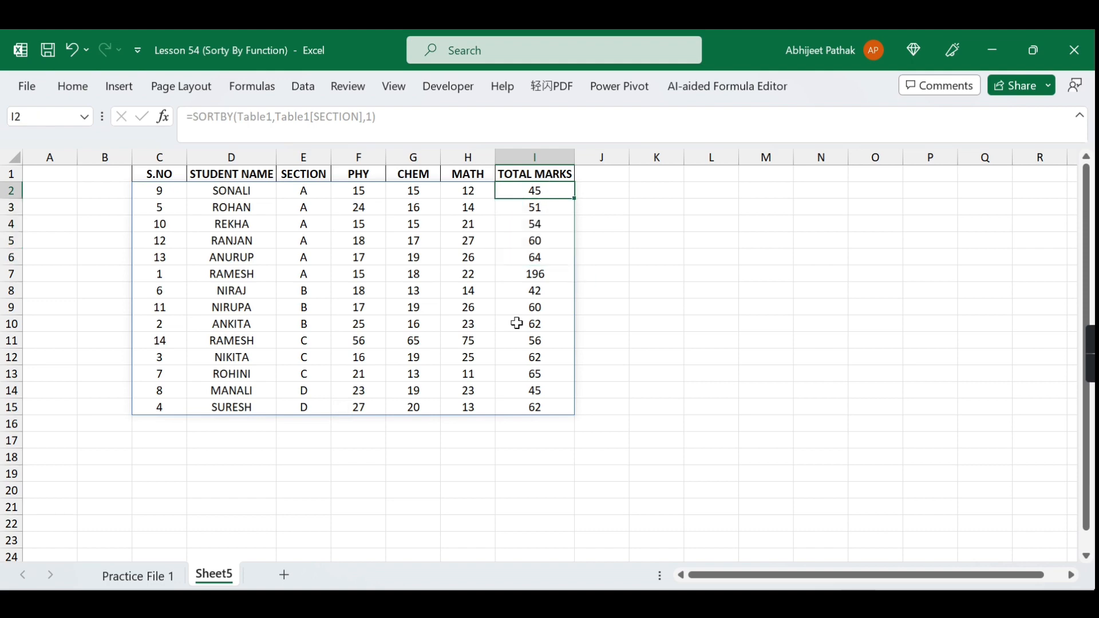
Step: Sort the Practice File 1 table by S.NO from smallest to largest
click(166, 583)
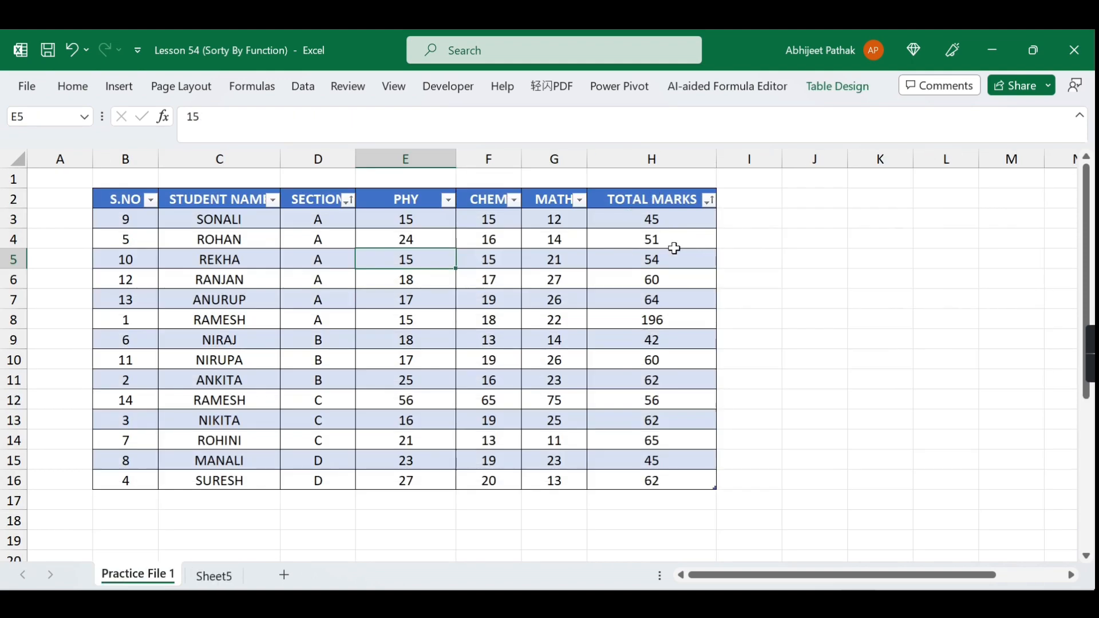
click(150, 200)
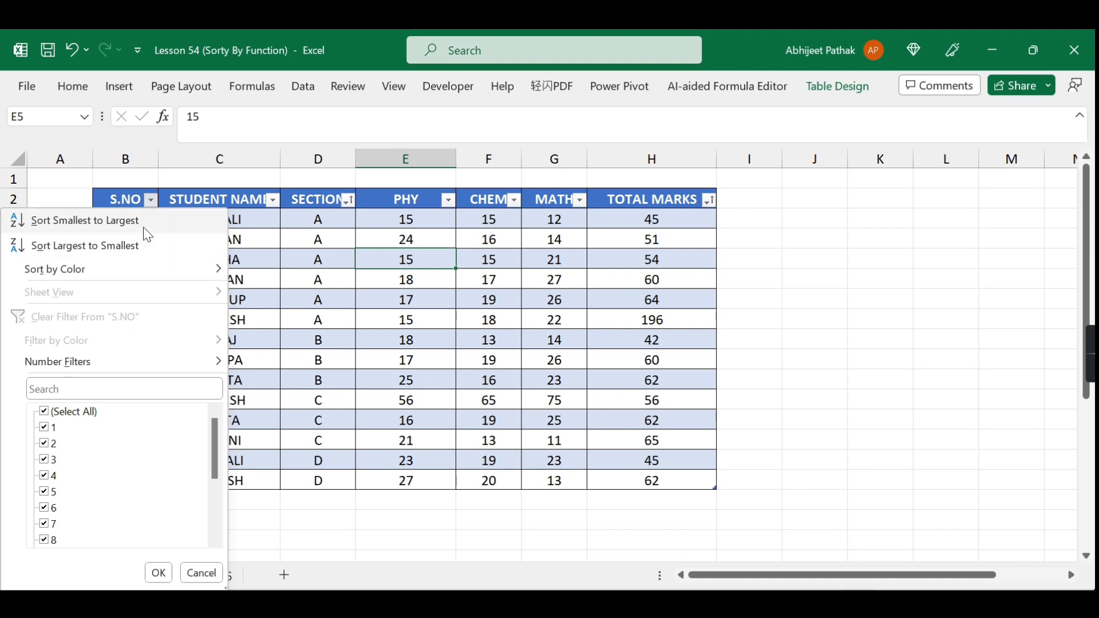
click(143, 227)
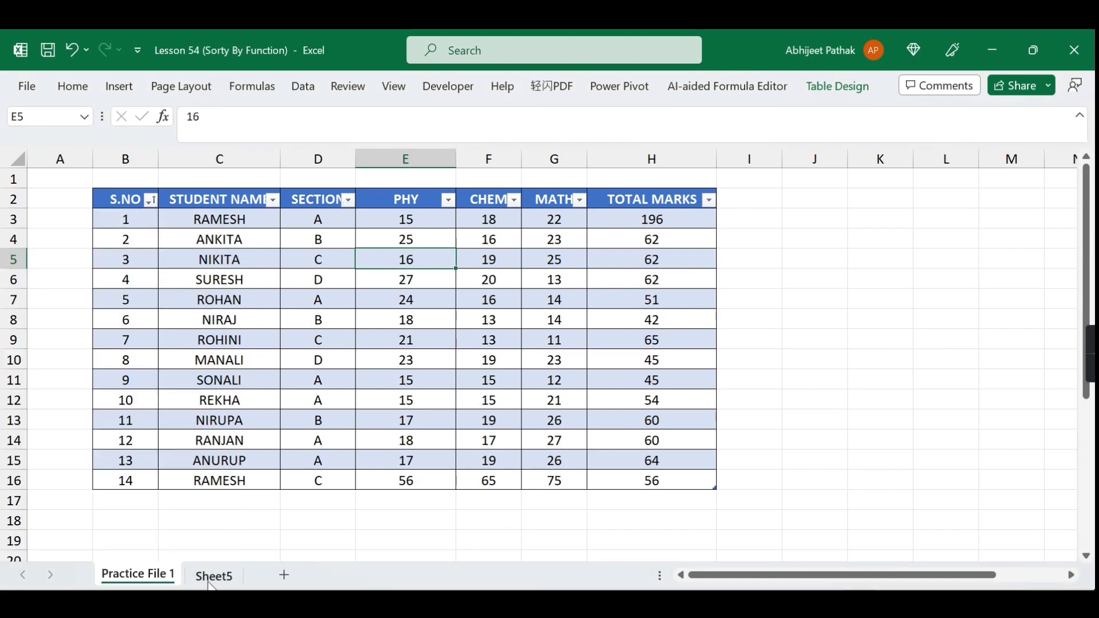
Step: Extend the formula in Sheet5 cell C2 to =SORTBY(Table1,Table1[SECTION],1,Table1[TOTAL MARKS],1) for an additional ascending sort by total marks
click(231, 576)
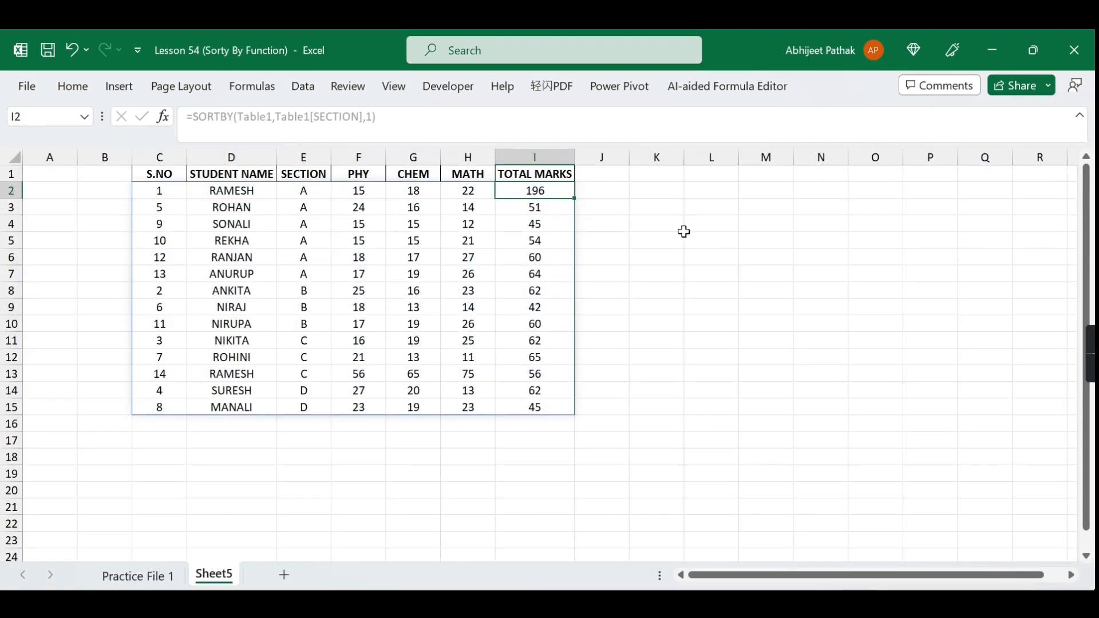
click(310, 190)
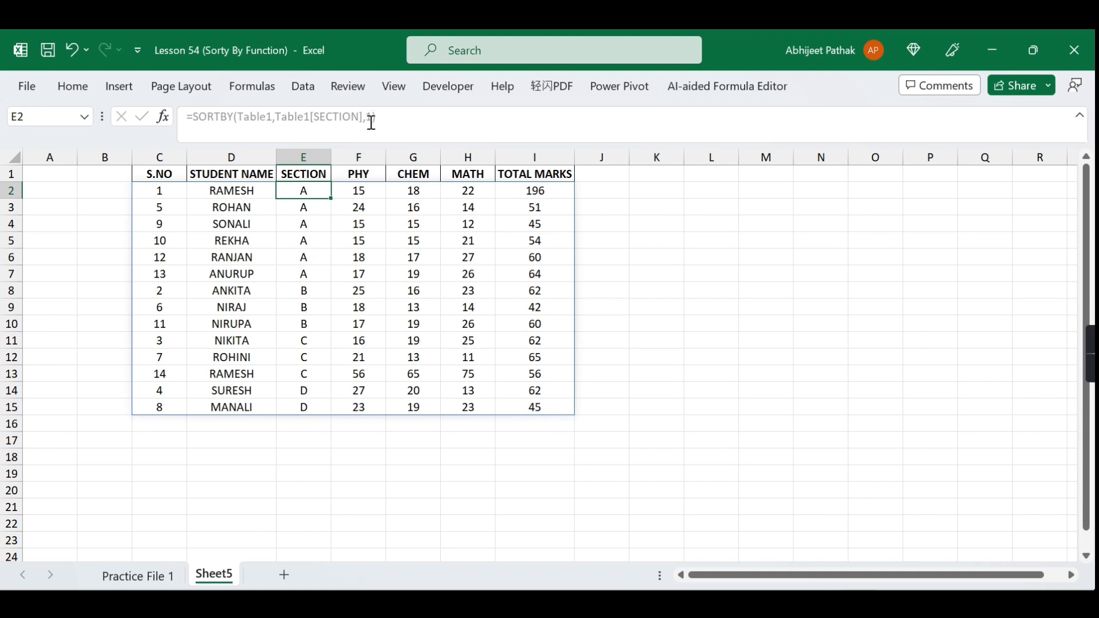
click(172, 190)
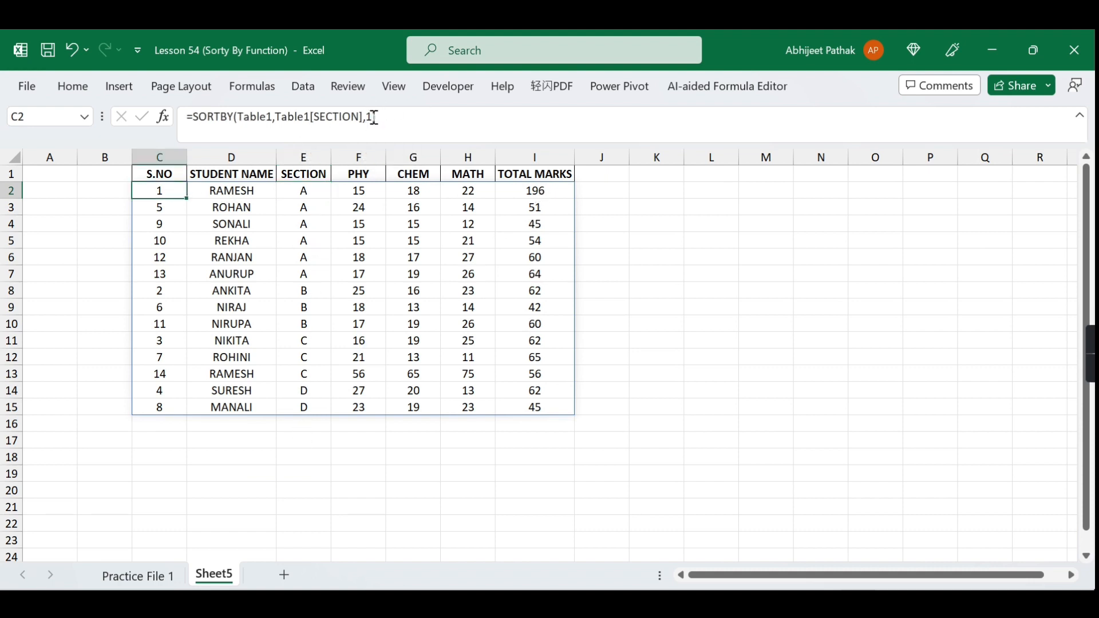
click(374, 118)
text(,)
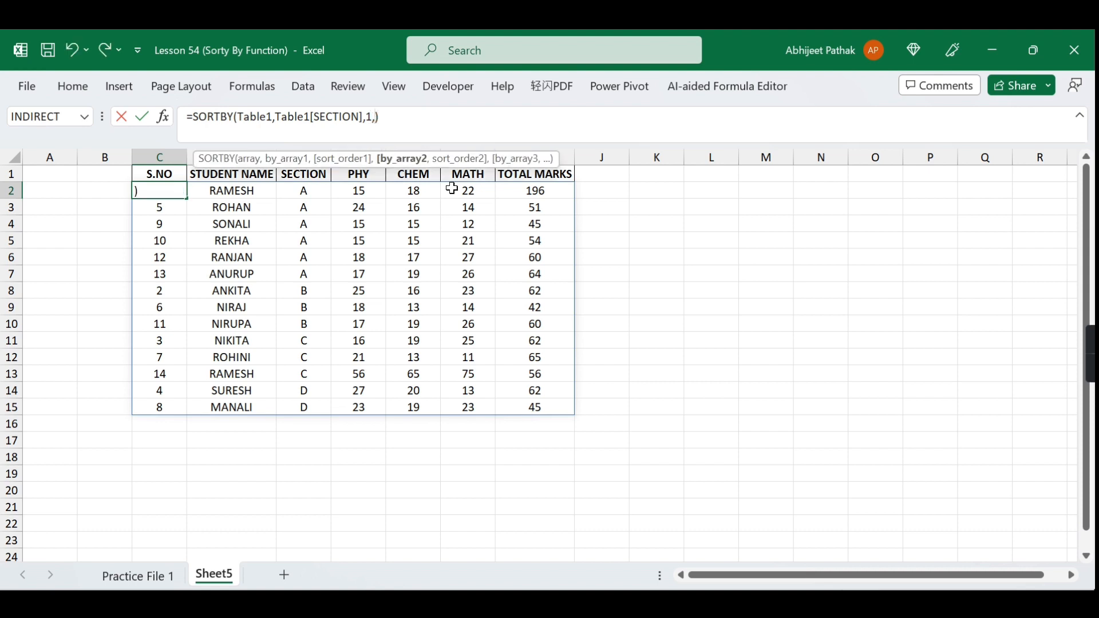
click(162, 577)
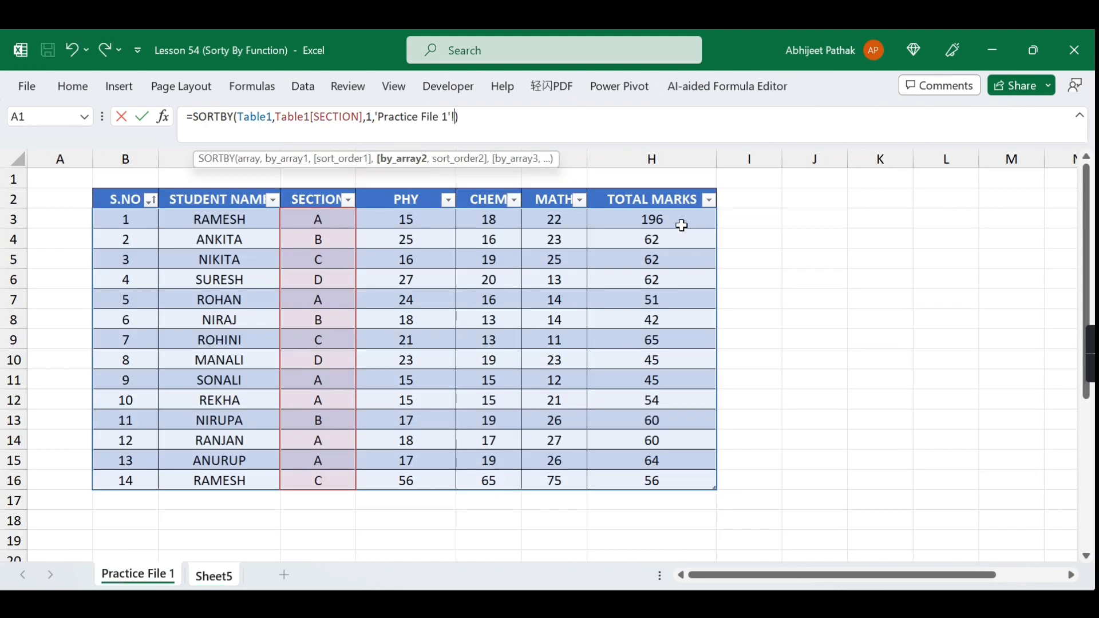
drag(681, 225, 659, 484)
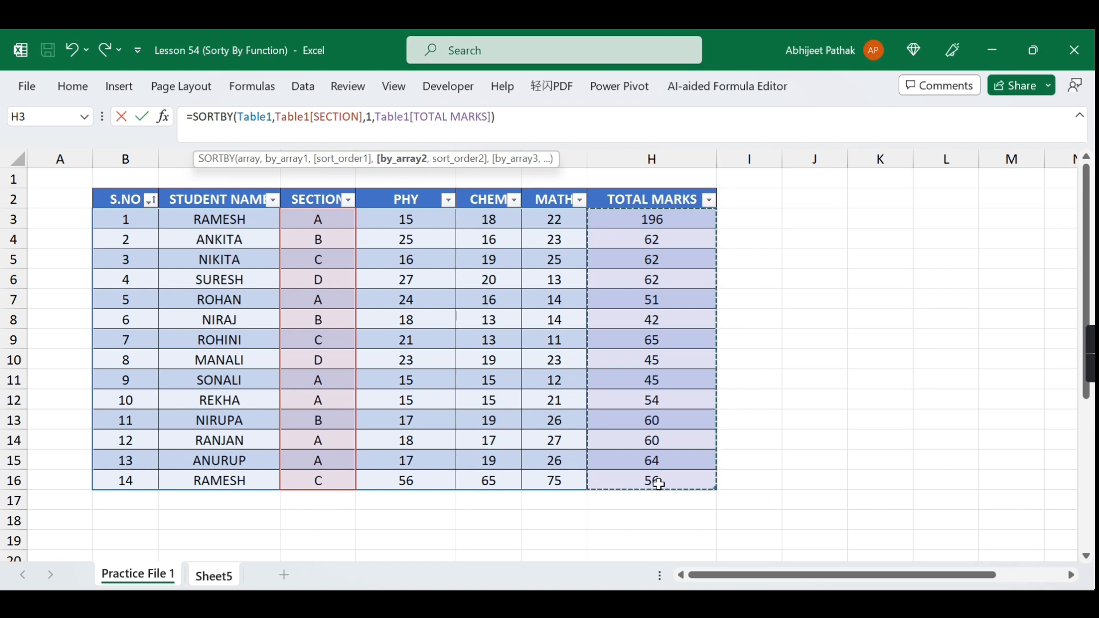
text(,1)
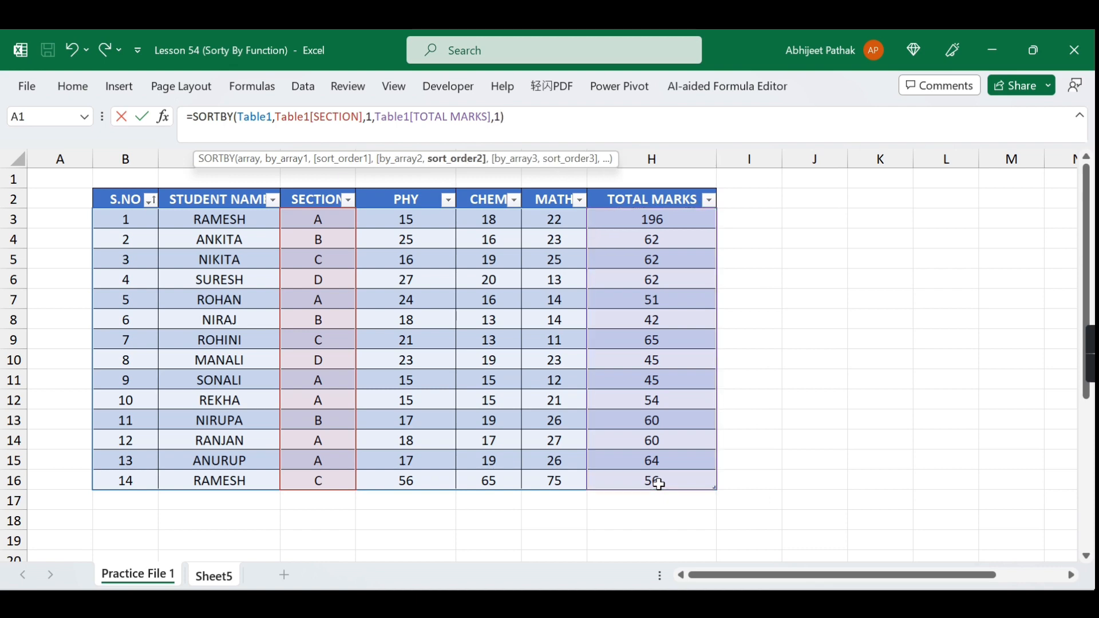
key(Return)
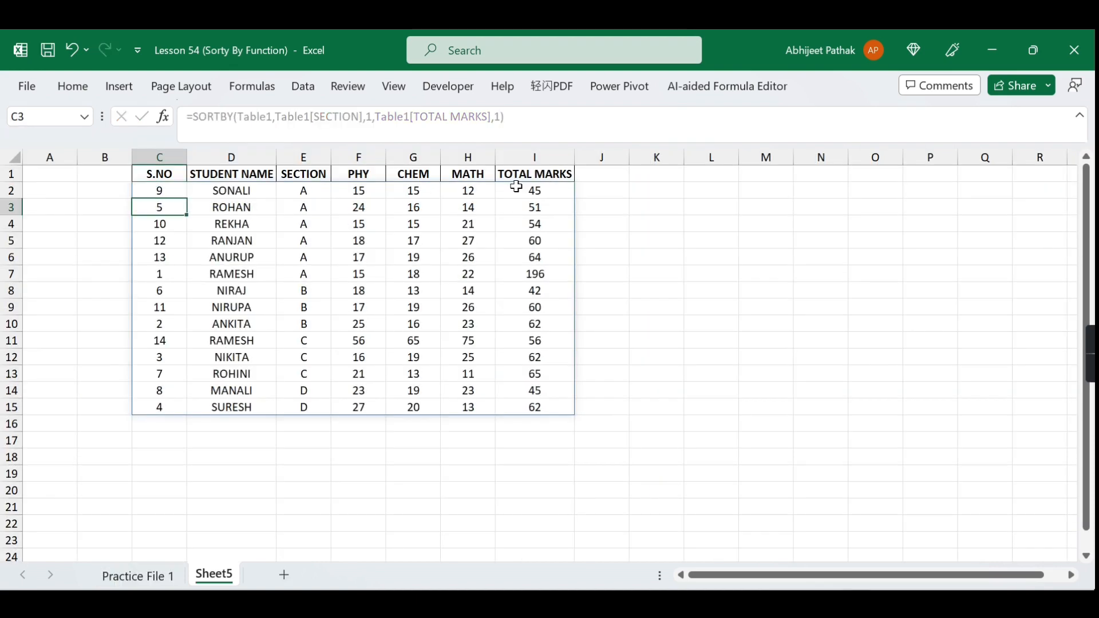
Step: Compare the sorted TOTAL MARKS within section A in Sheet5 with the source table in Practice File 1
drag(538, 191, 548, 252)
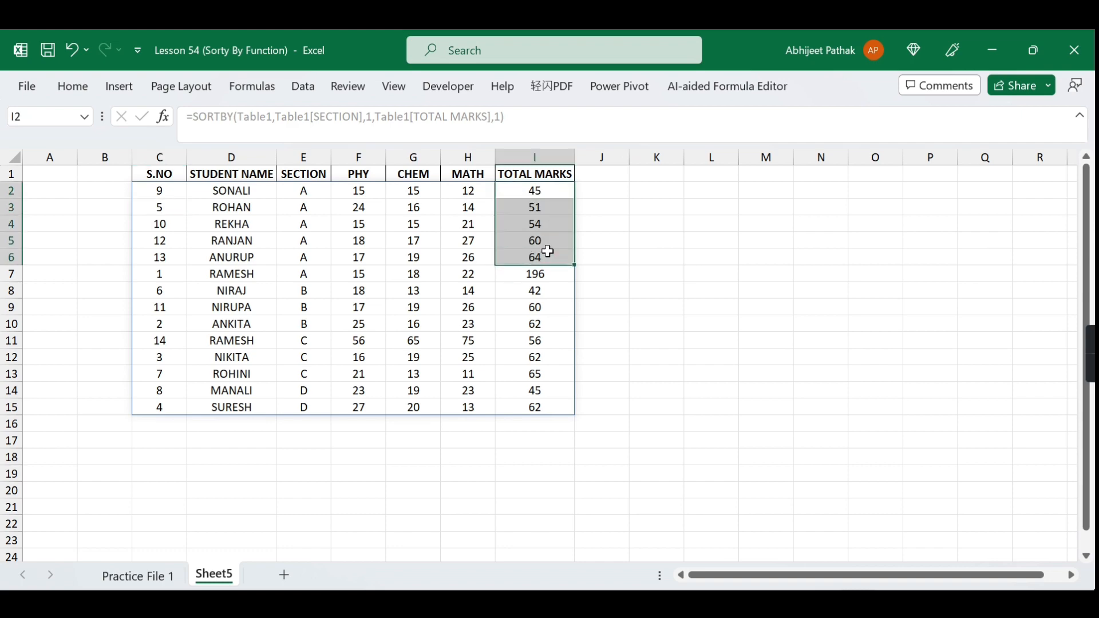
click(143, 577)
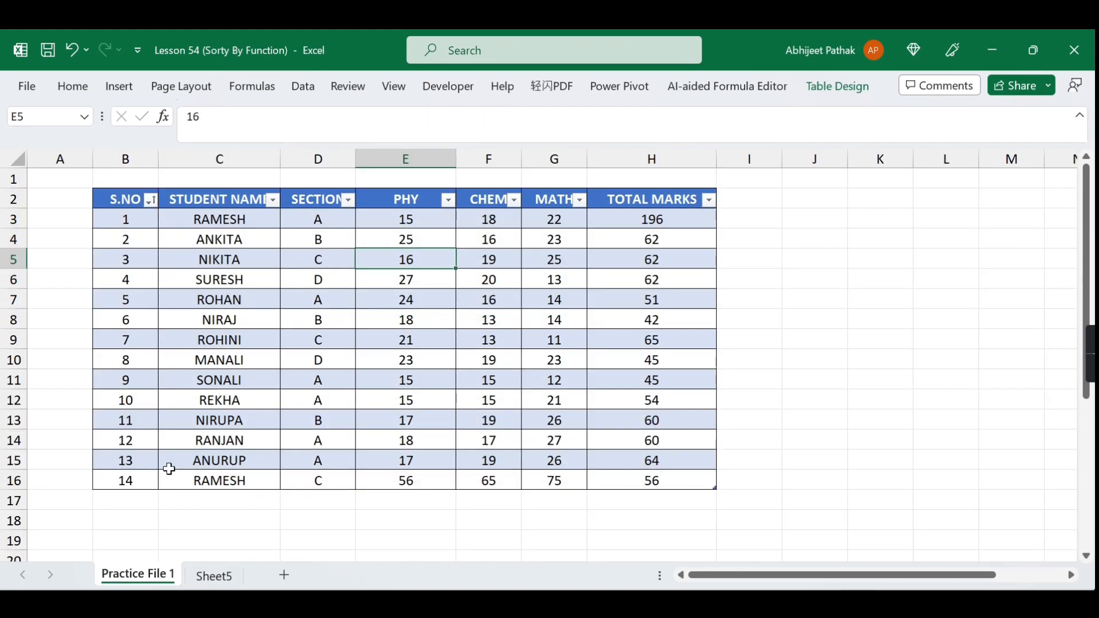
click(214, 576)
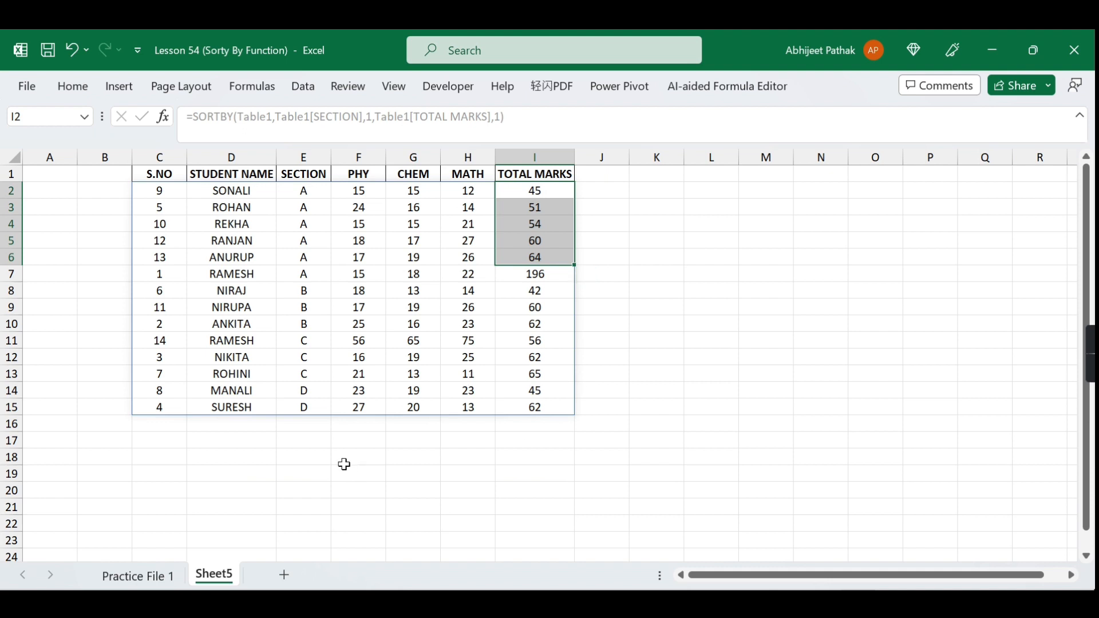
click(172, 576)
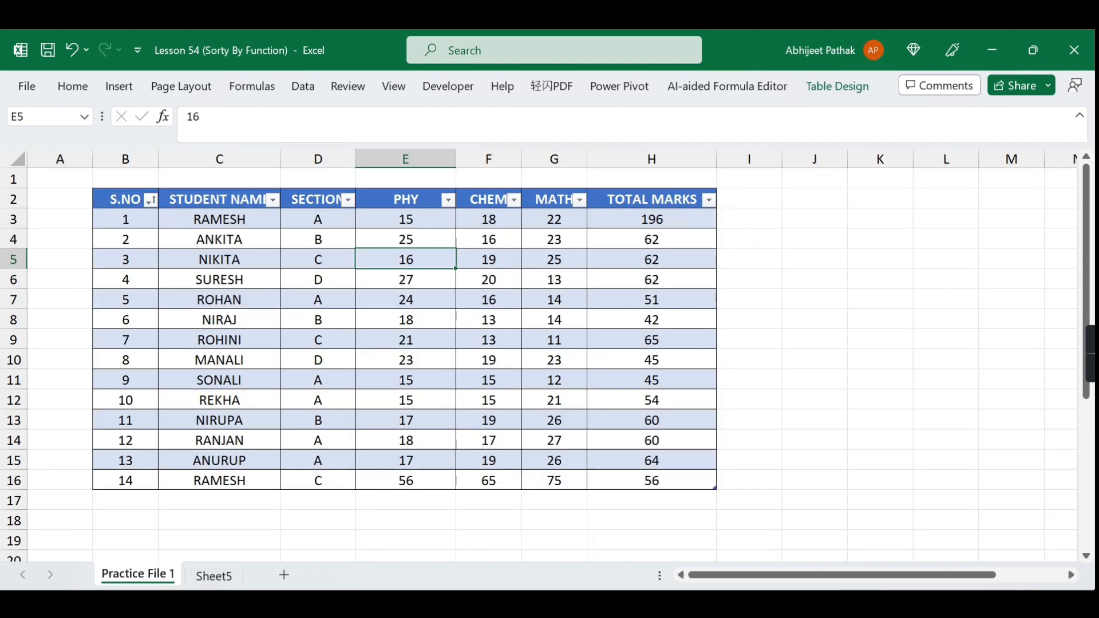
click(232, 583)
Step: Enter D in Sheet5 cell L2 and check the sections in the Practice File 1 table
click(713, 192)
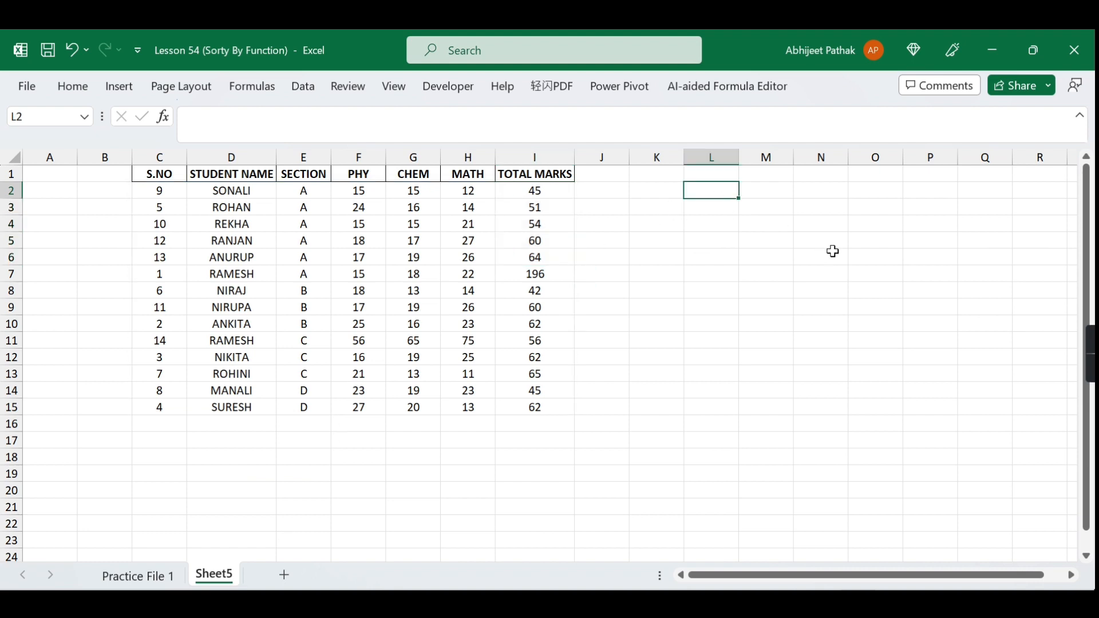
text(D)
key(Tab)
key(Left)
click(728, 206)
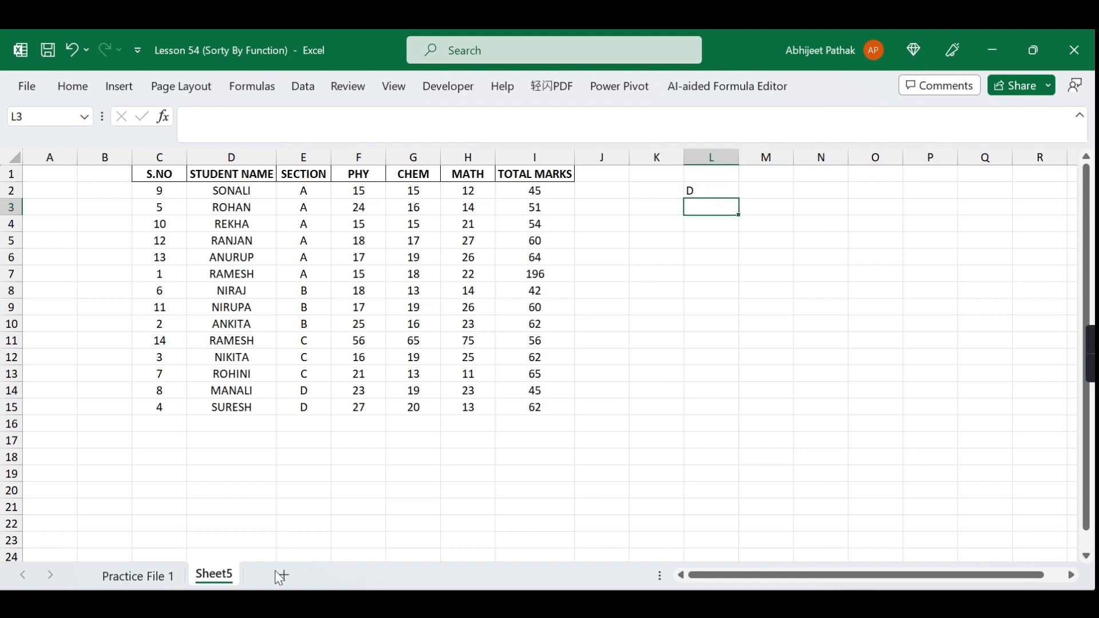
click(136, 577)
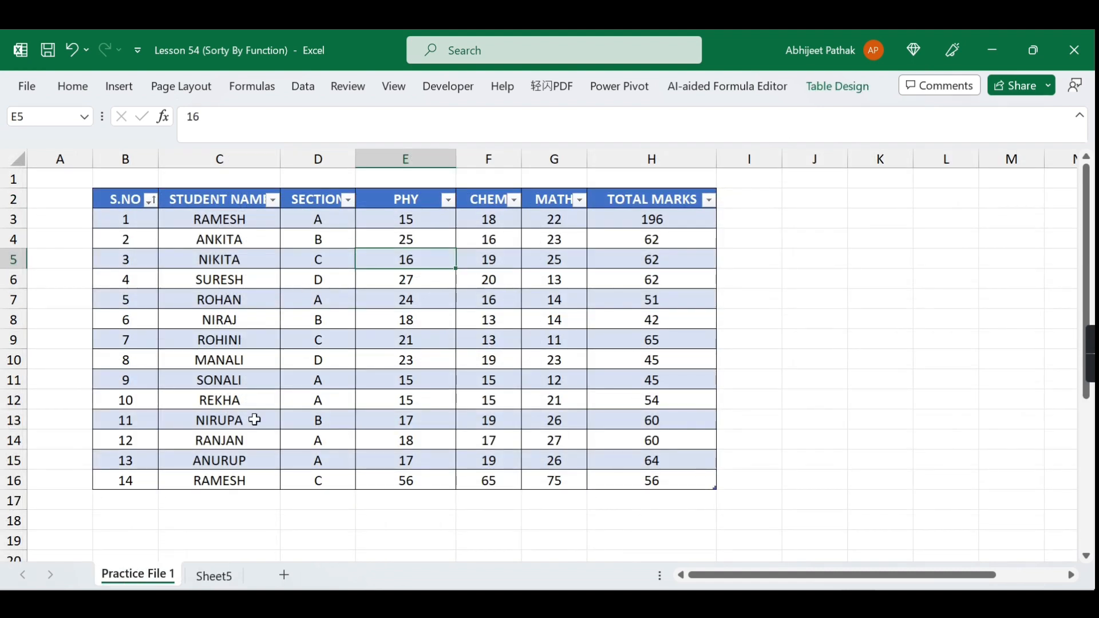
click(212, 579)
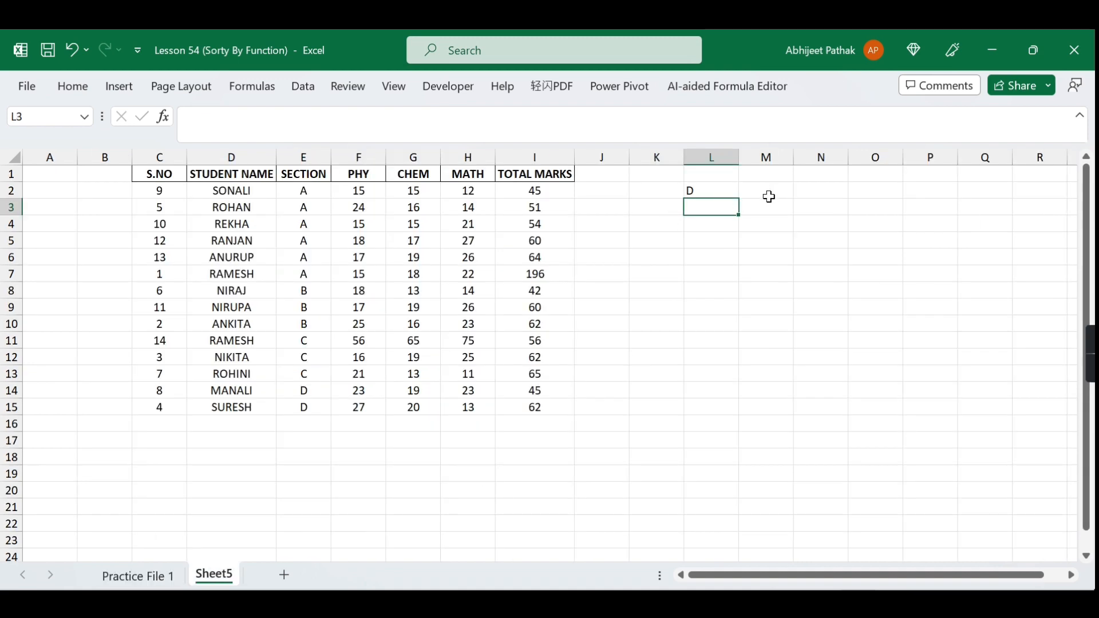
Step: List the custom section order C, B, D, A in Sheet5 cells L2:L5
click(699, 195)
text(C)
key(Return)
text(B)
key(Return)
text(D)
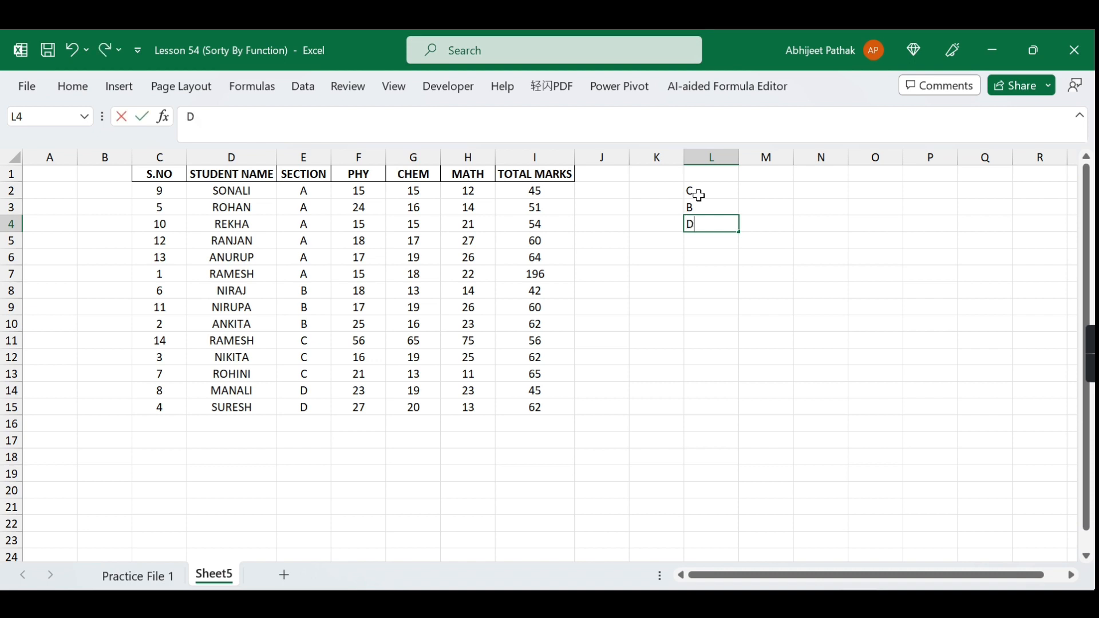
key(Return)
text(A)
key(ctrl+Return)
drag(699, 195, 703, 215)
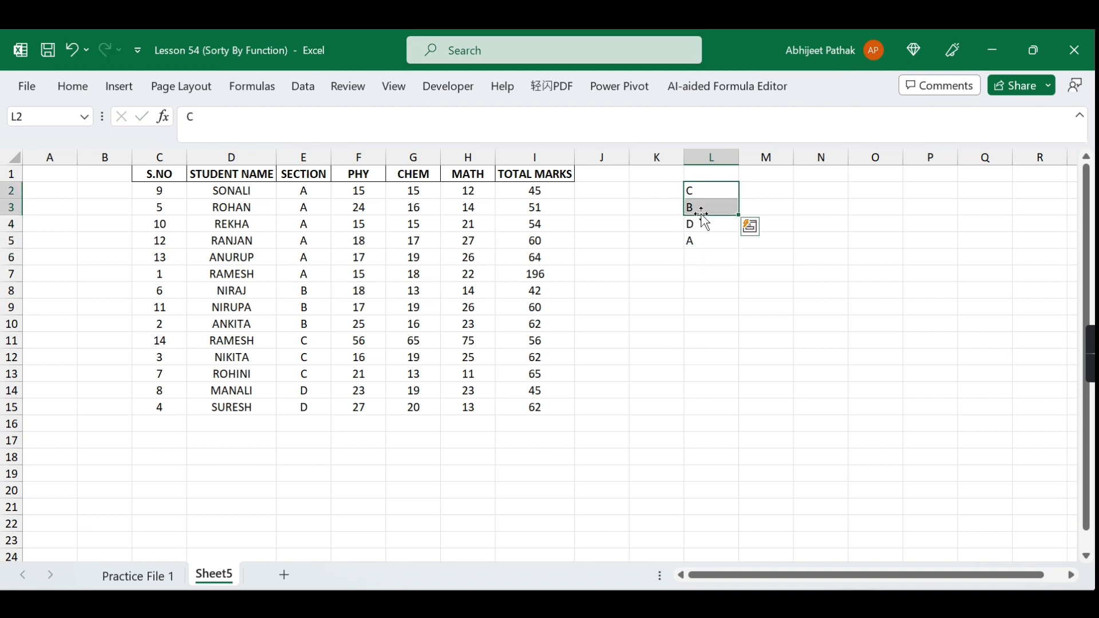
drag(703, 189, 707, 241)
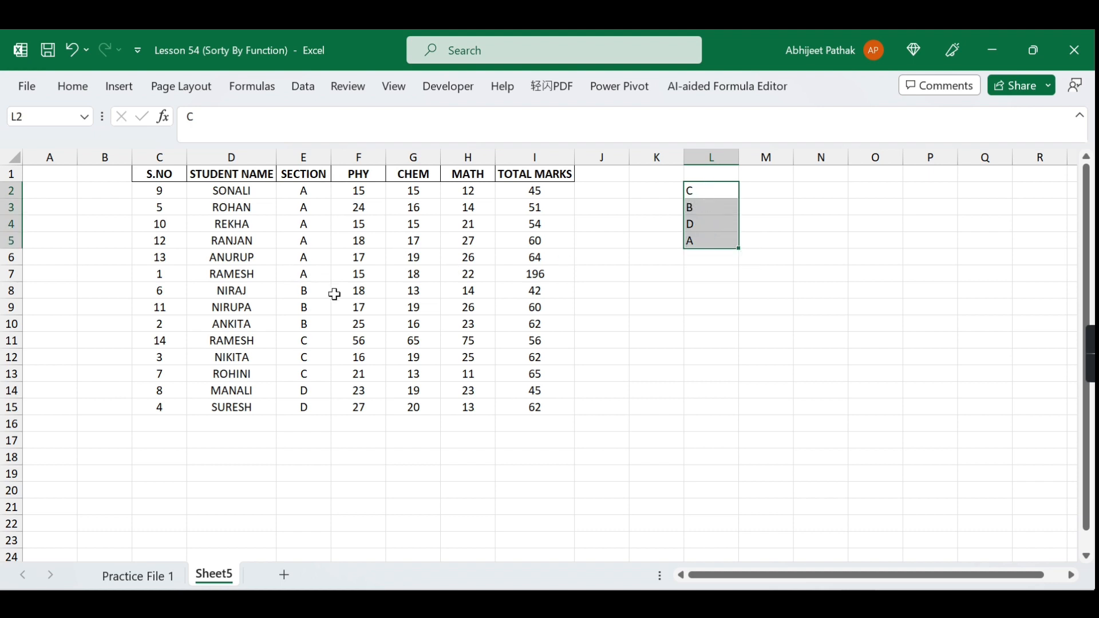
Step: Clear the SORTBY output below the headings in Sheet5
click(137, 576)
drag(138, 505, 653, 543)
click(214, 576)
drag(159, 191, 532, 418)
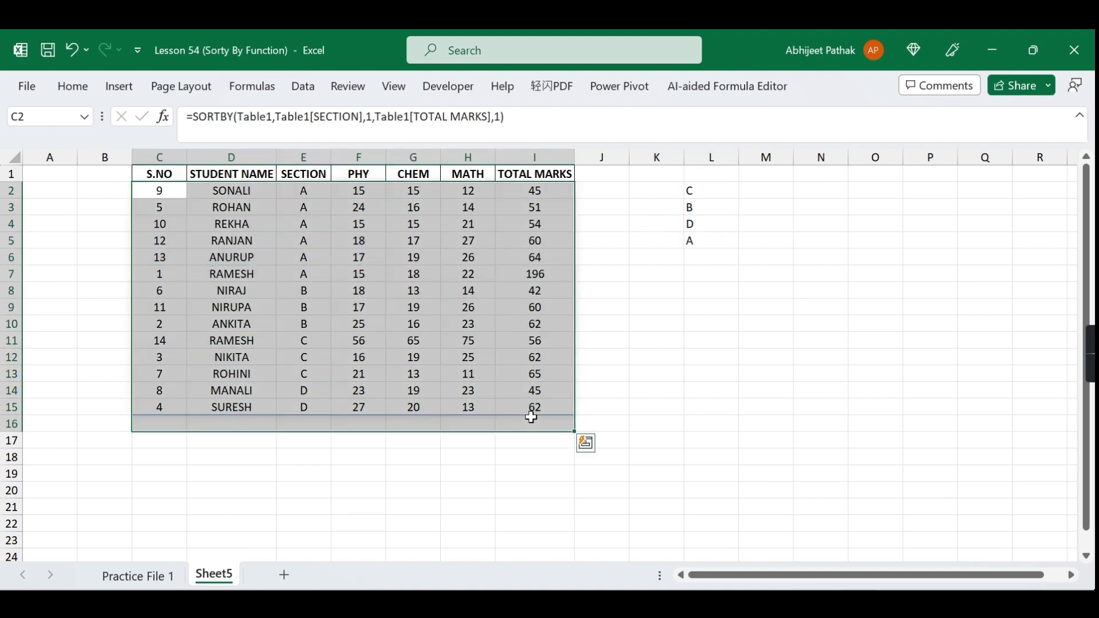
key(Delete)
Step: Begin a SORTBY formula in Sheet5 cell C2 with Table1 from Practice File 1 as the array
click(159, 192)
text(=S)
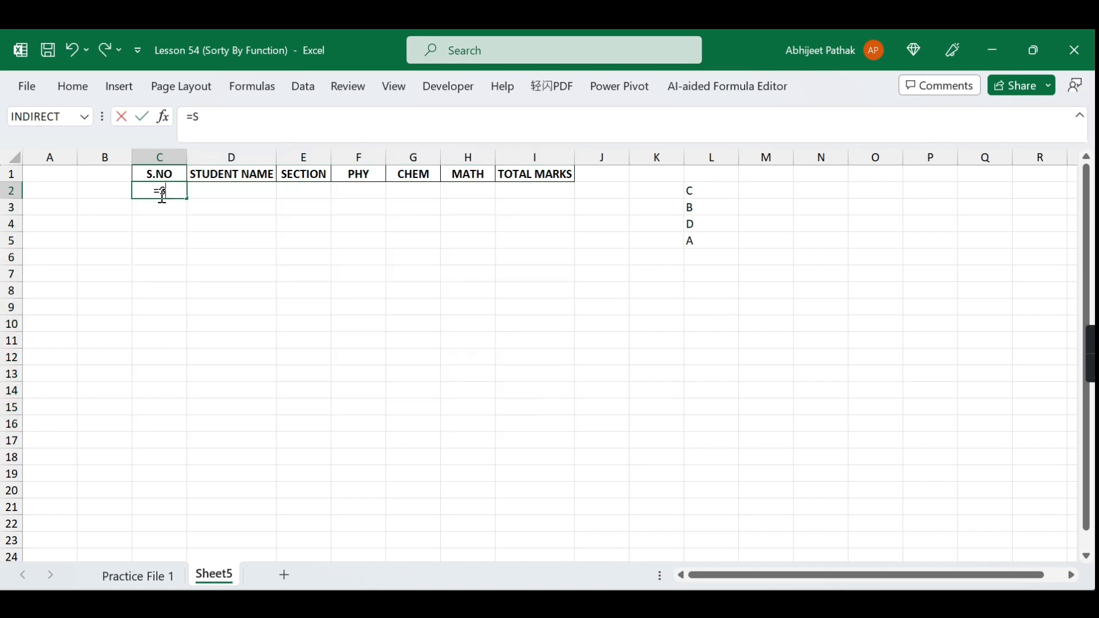
text(OR)
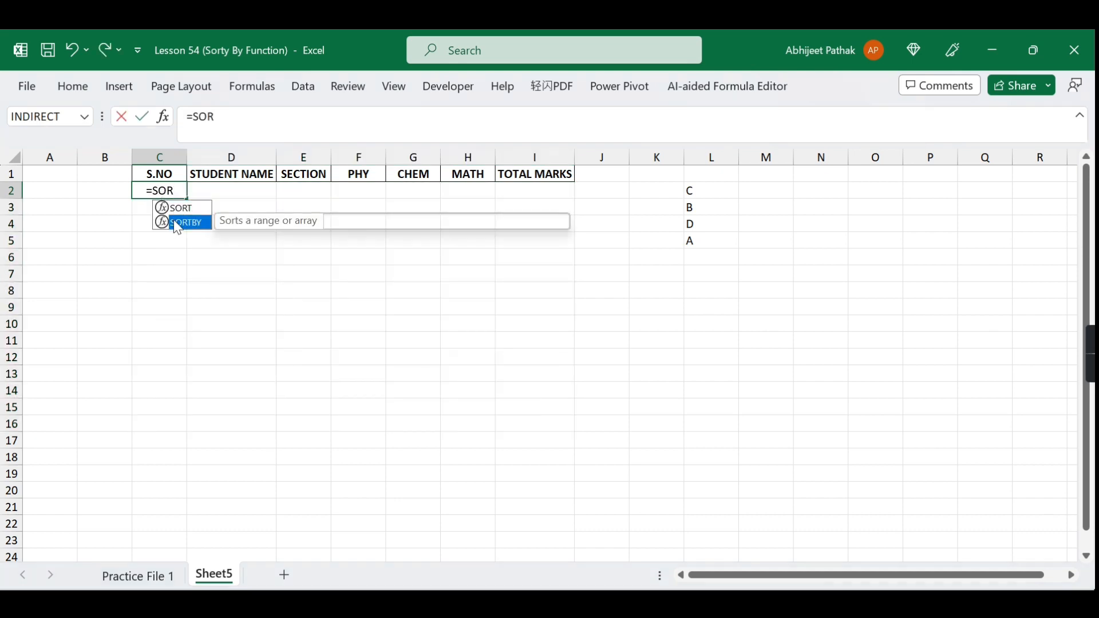
double_click(175, 224)
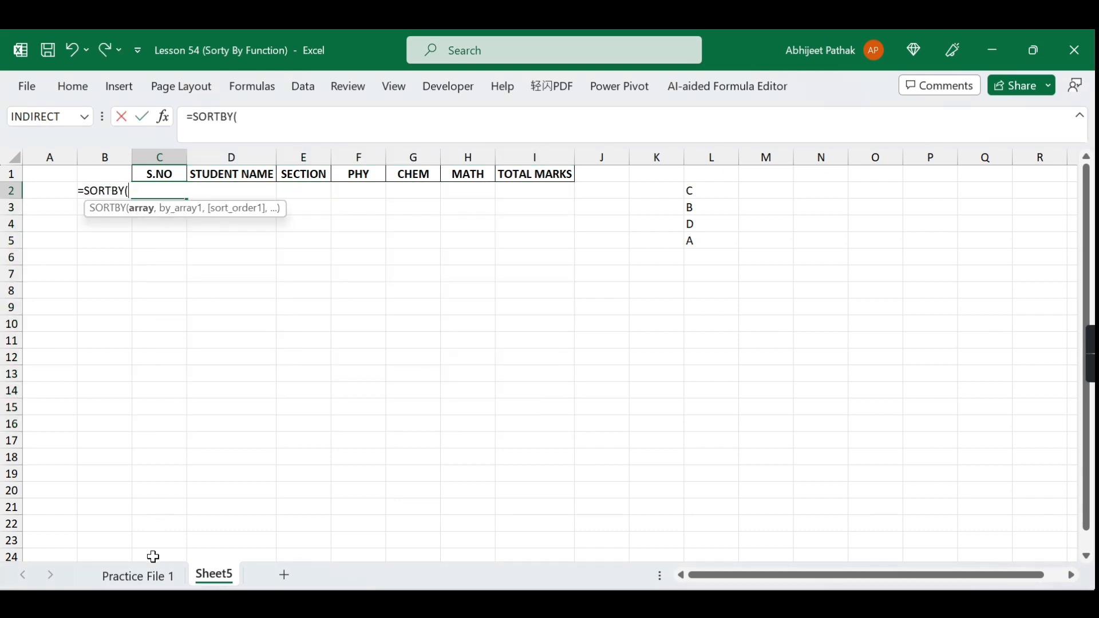
click(146, 576)
drag(121, 223, 669, 481)
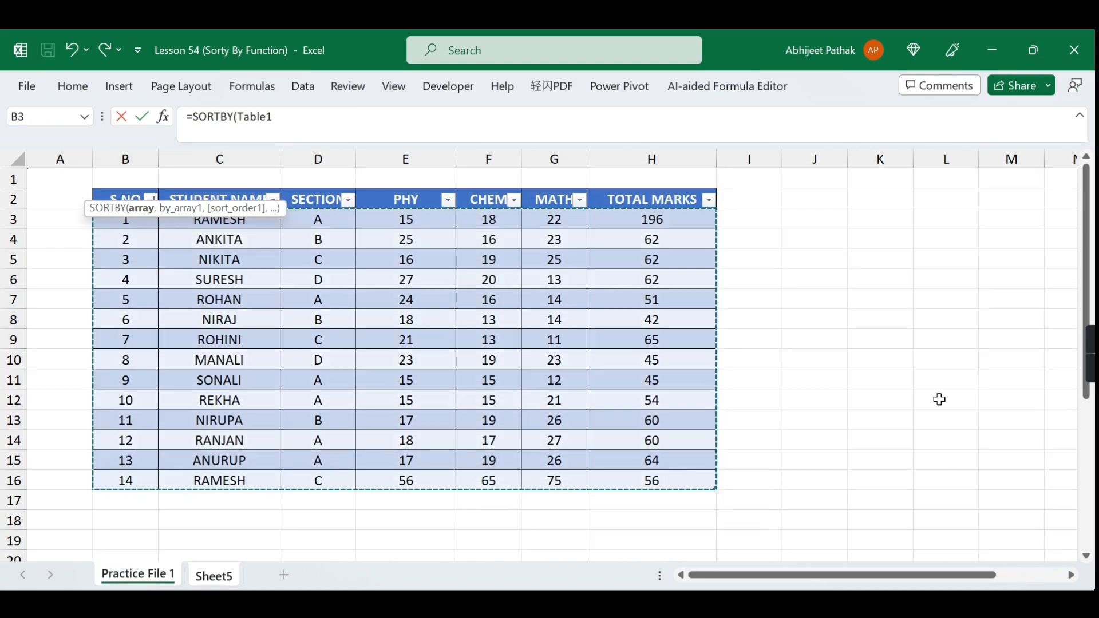
text(,)
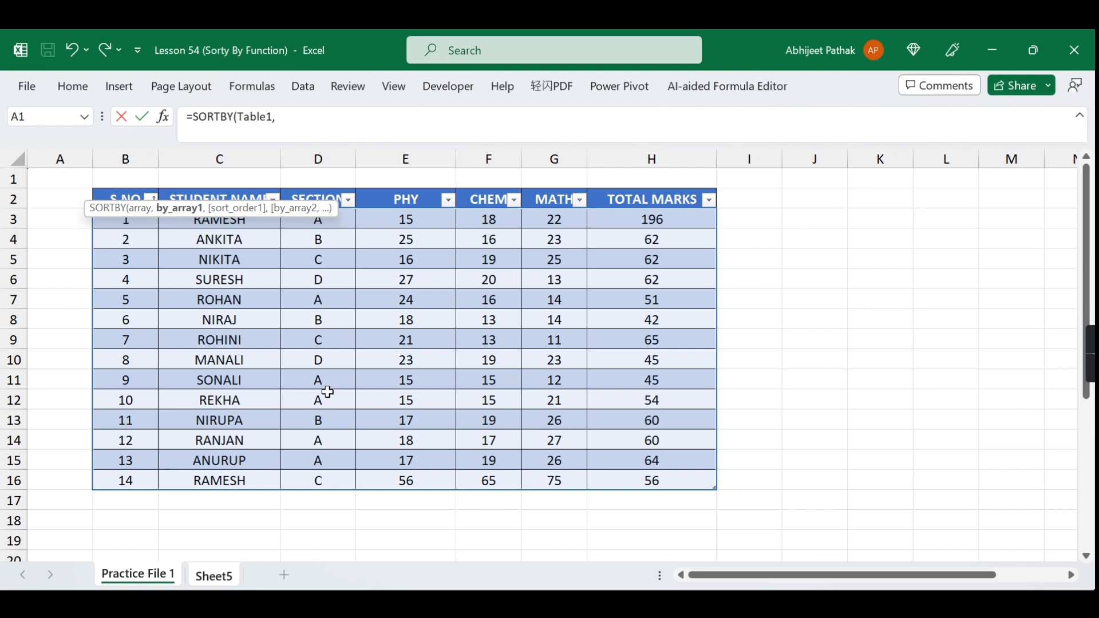
Step: Add MATCH(Table1[SECTION],Sheet5!L2:L5,0) as the first sort-by array of the SORTBY formula
text(CH()
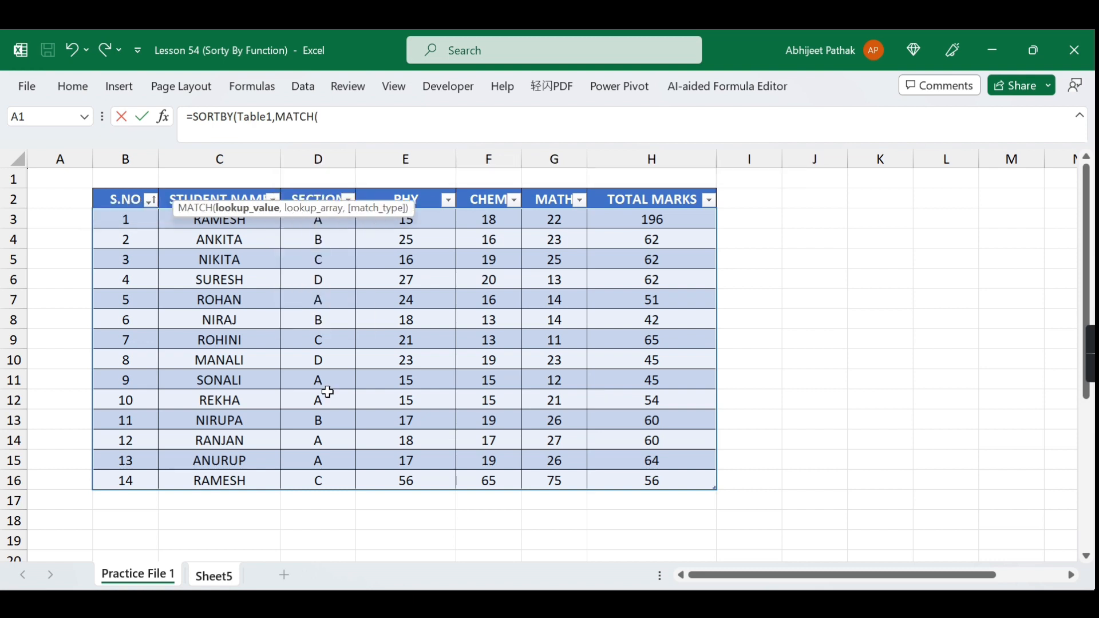
drag(349, 224, 348, 481)
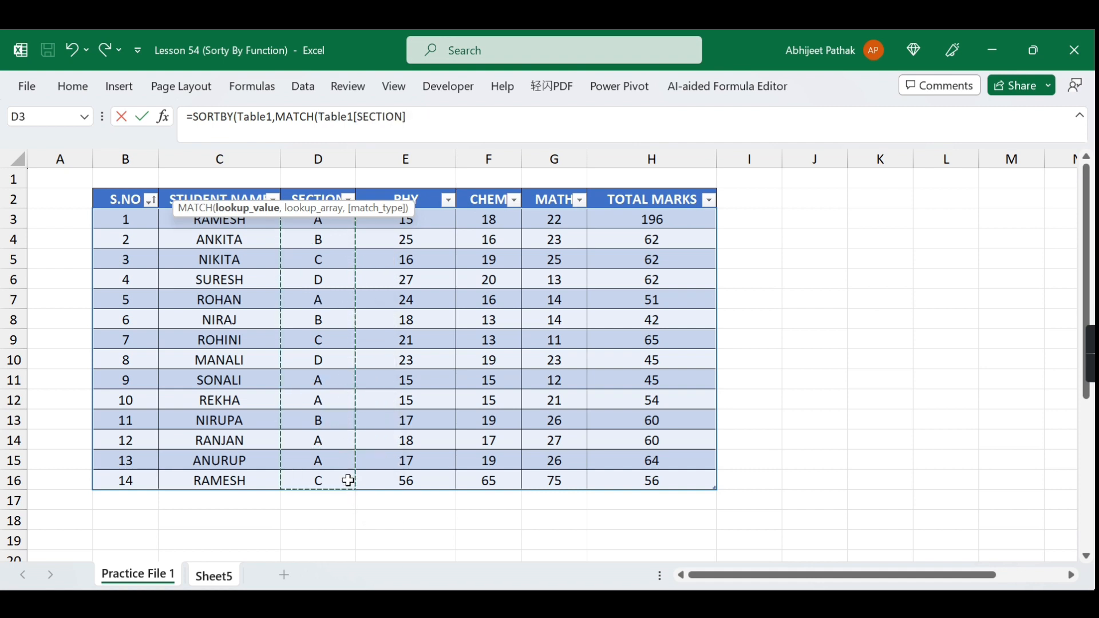
text(,)
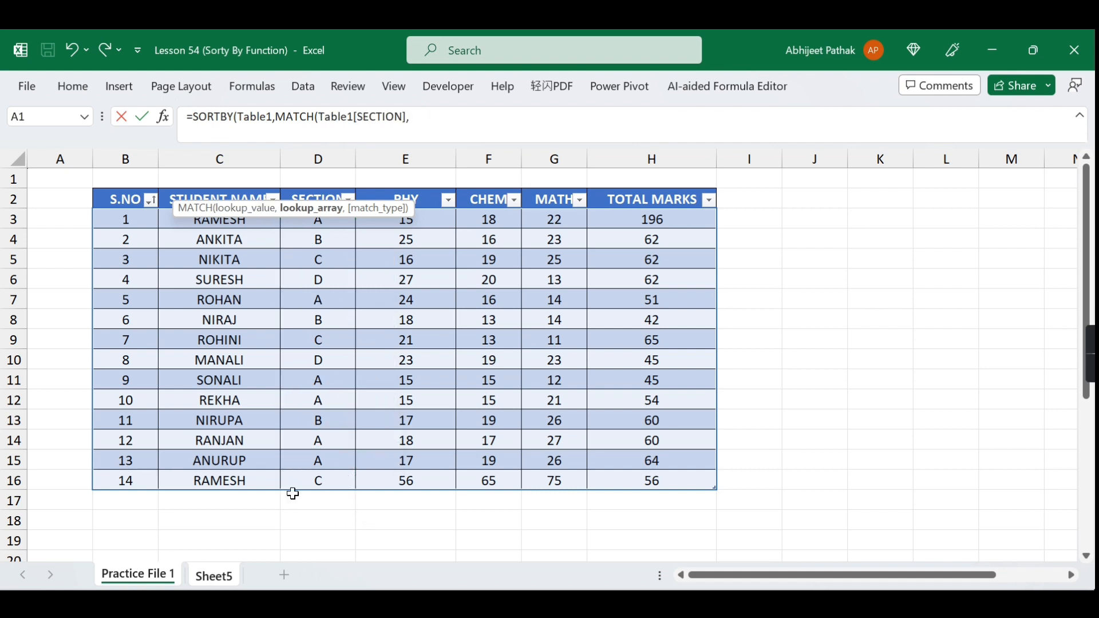
click(225, 581)
drag(701, 189, 706, 244)
text(,0))
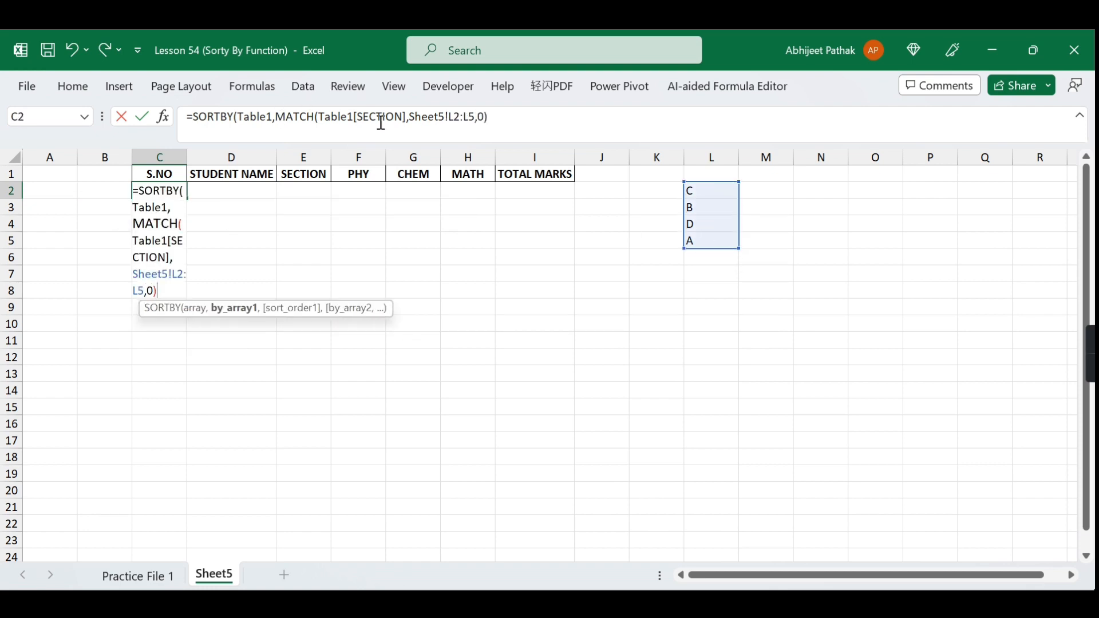
Step: Try to commit the SORTBY formula in C2 and decline the proposed correction
key(Return)
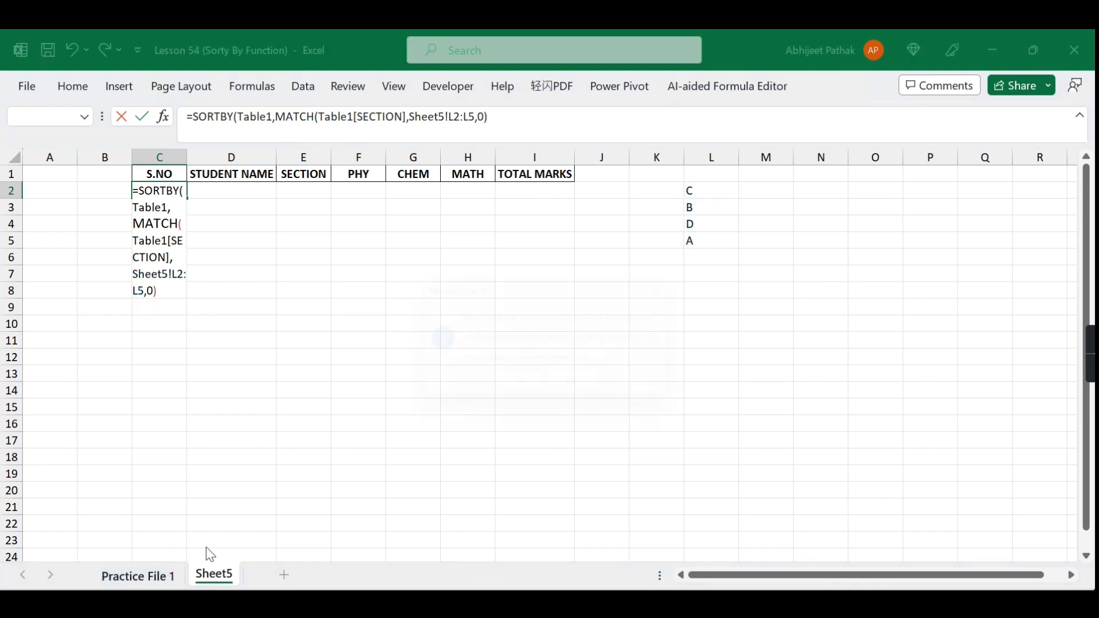
click(585, 391)
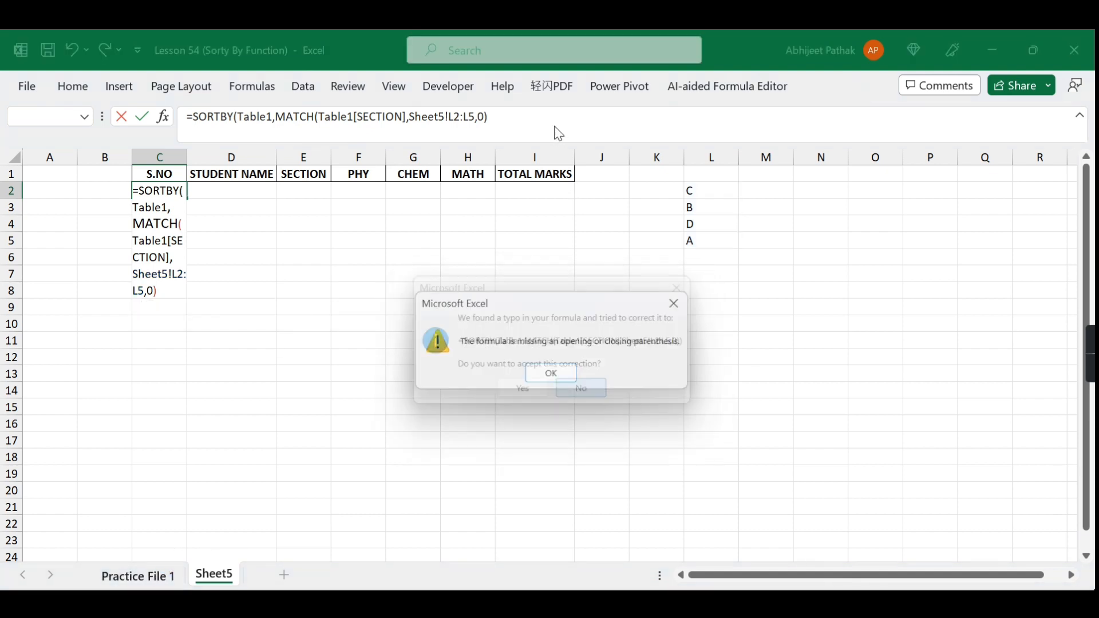
key(Return)
Step: Replace the stray Sheet5! in the MATCH match type with O, close MATCH and continue to the sort order argument
click(556, 123)
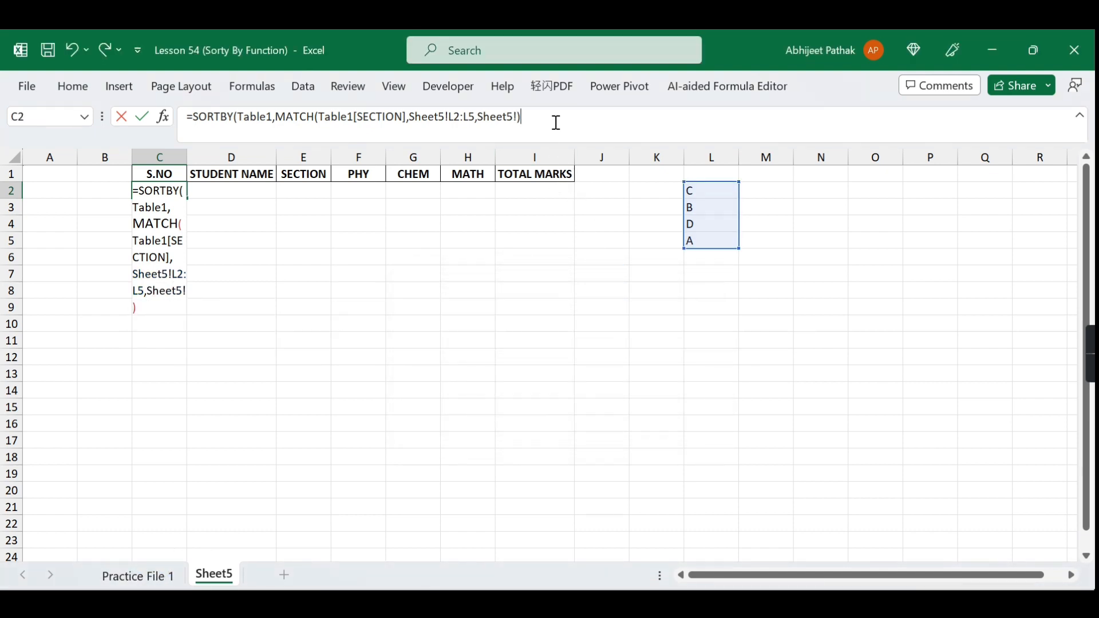
key(Left)
key(BackSpace)
key(BackSpace)
key(BackSpace)
key(BackSpace)
key(BackSpace)
key(BackSpace)
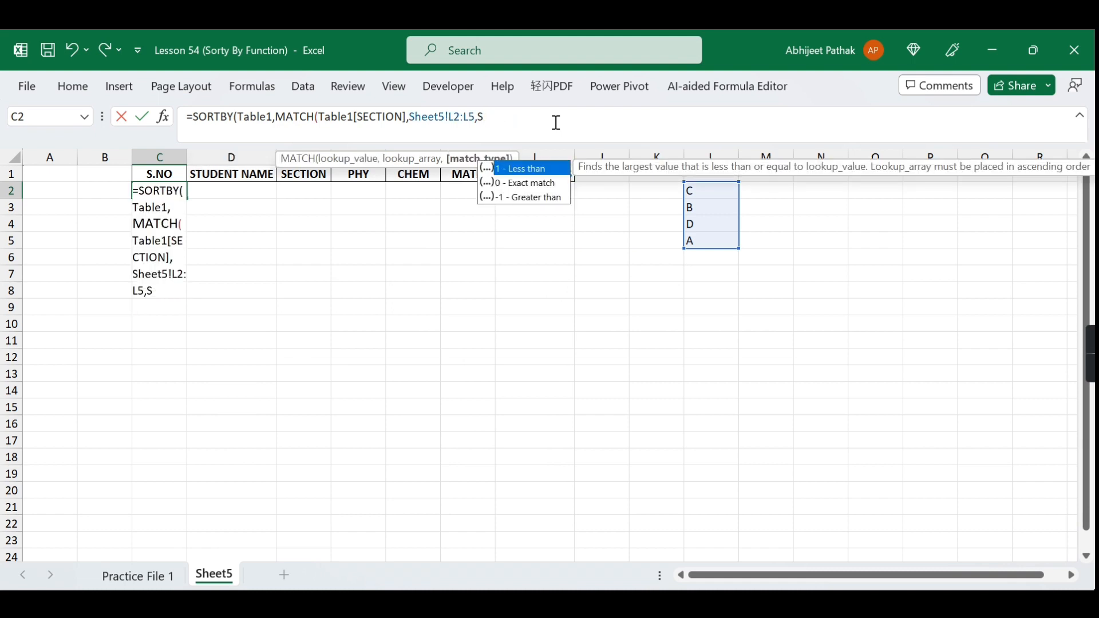
key(BackSpace)
text(O),)
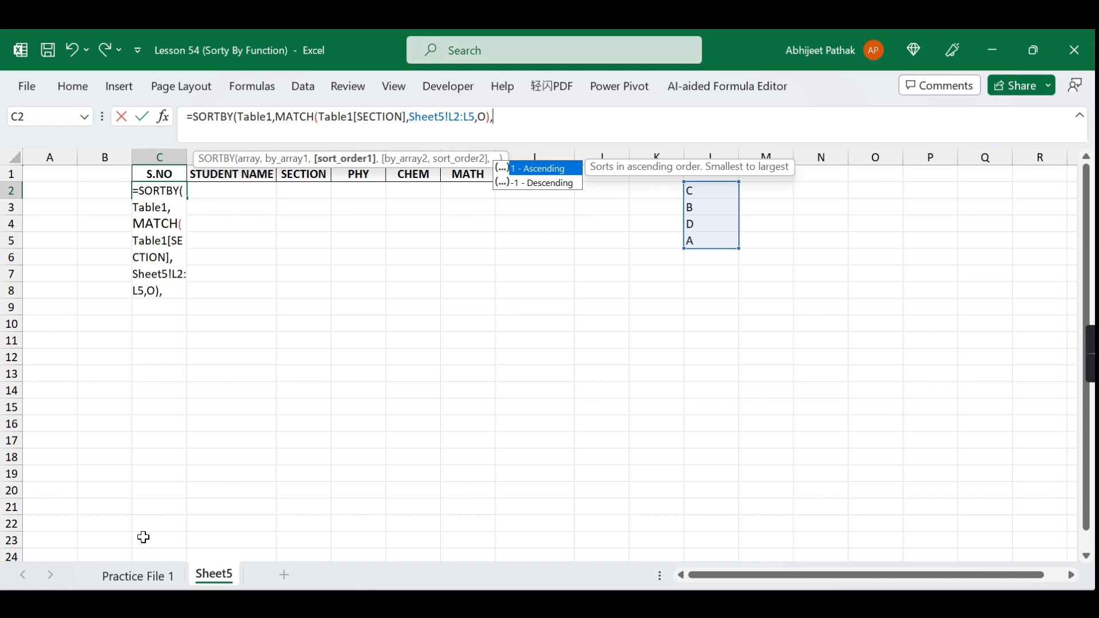
Step: Compare the SECTION column in Practice File 1 with the custom order list in Sheet5 L2:L5
click(165, 584)
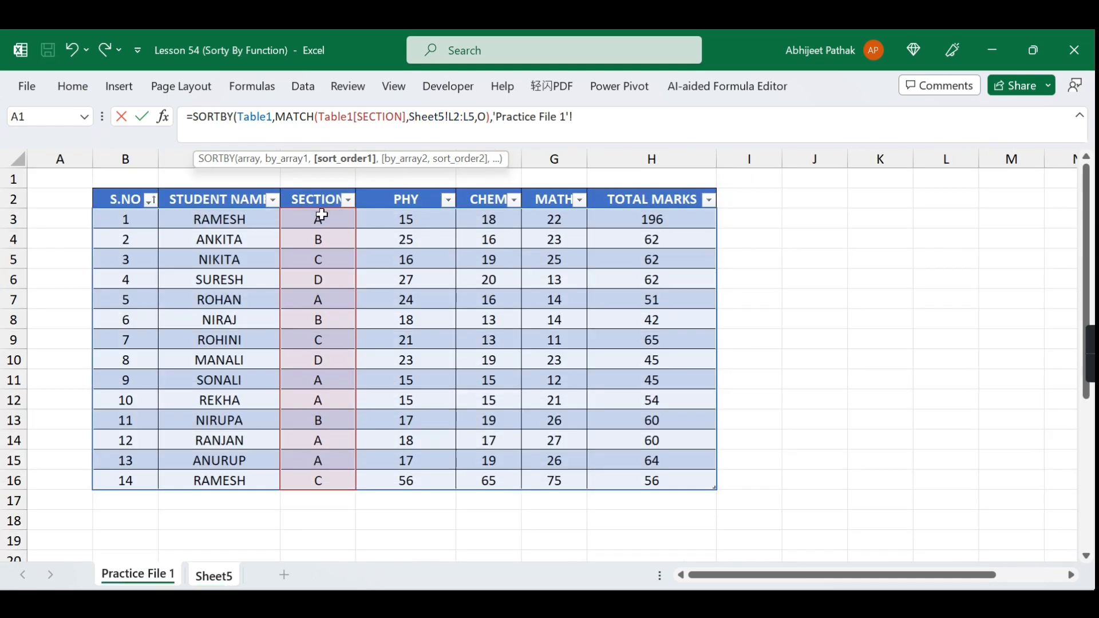
click(216, 577)
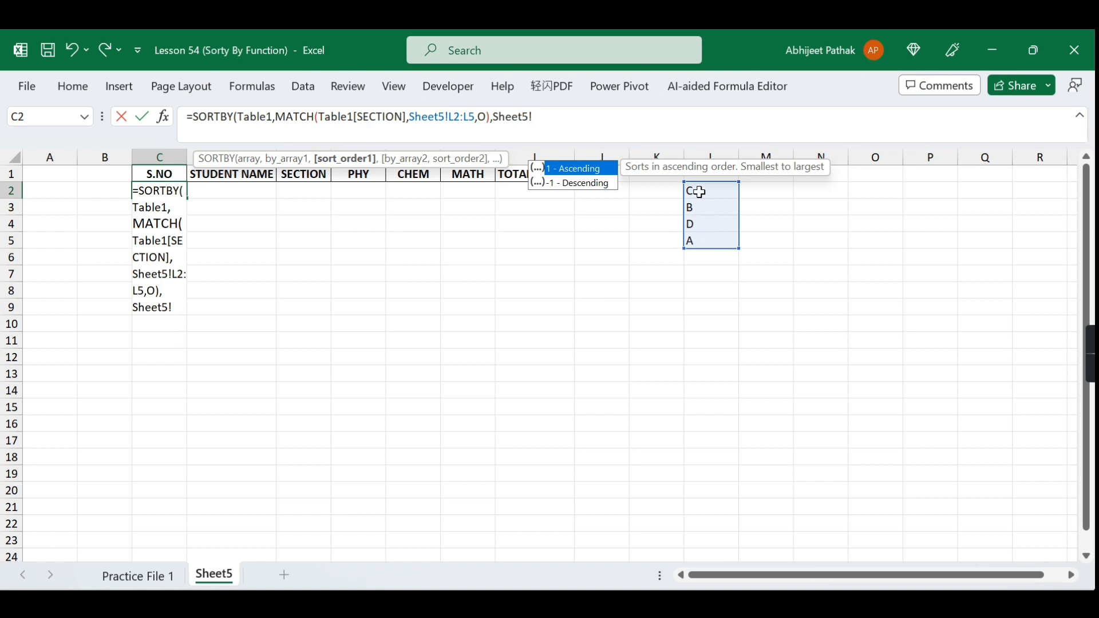
click(151, 576)
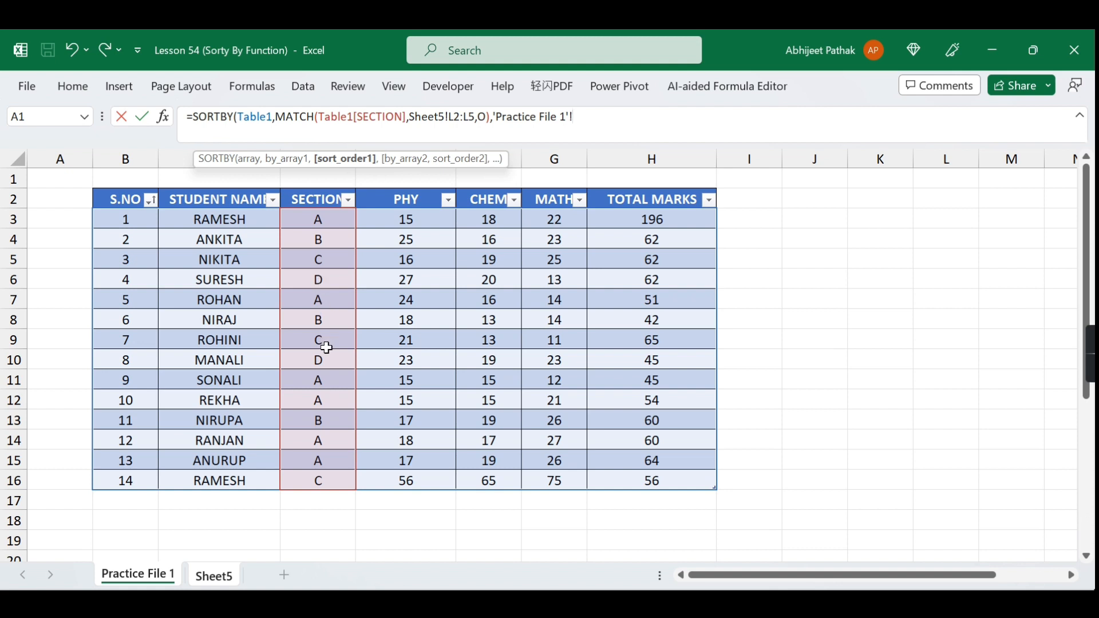
click(217, 578)
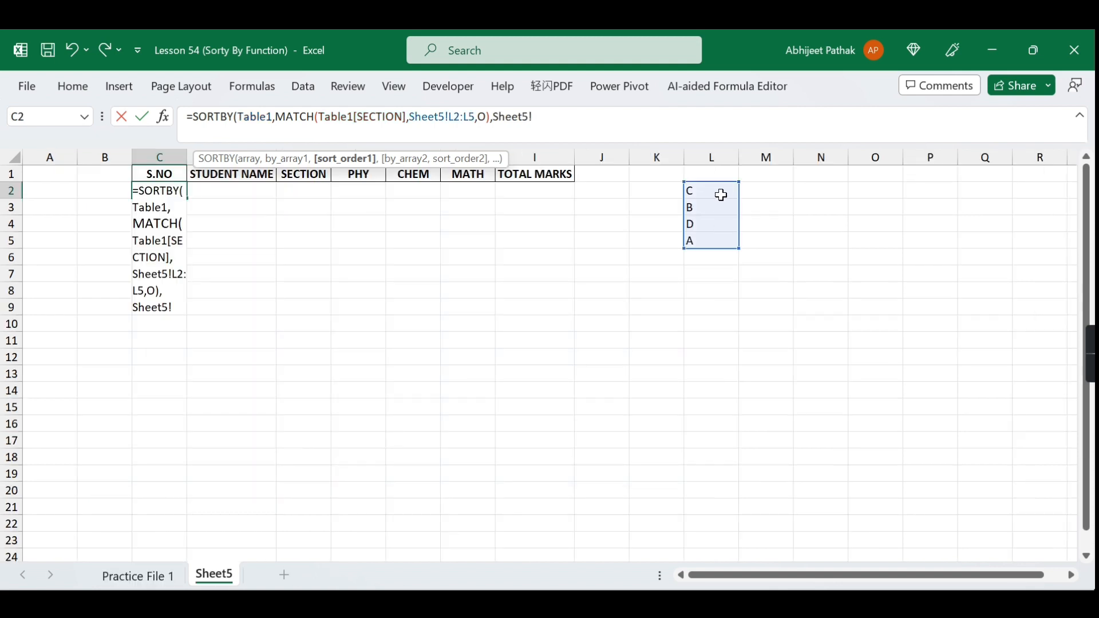
click(166, 579)
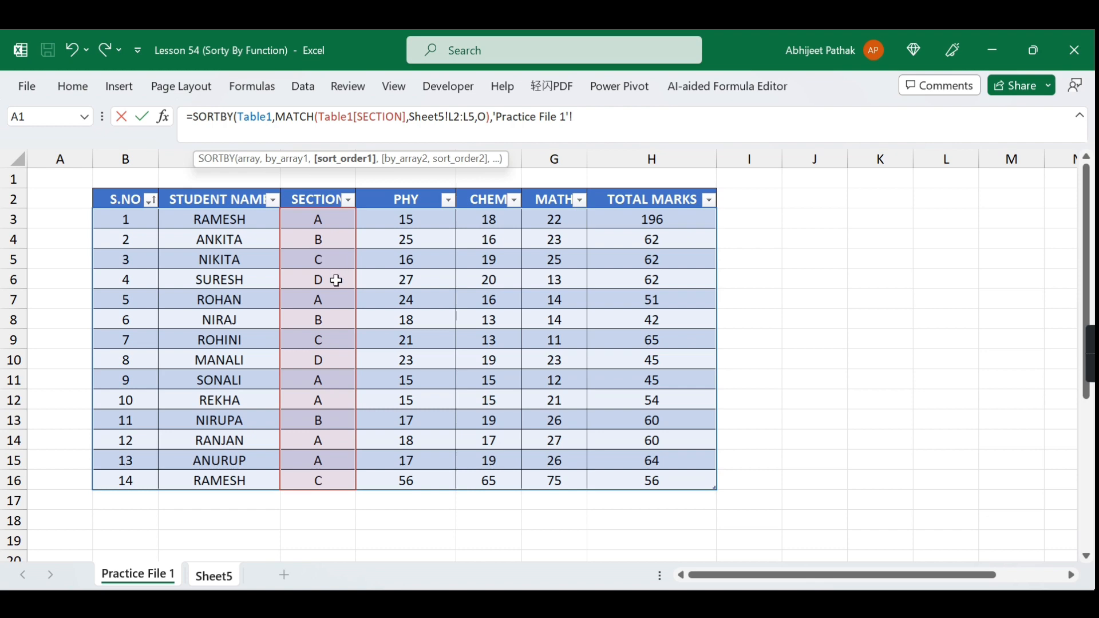
click(224, 578)
Step: Remove the stray sheet reference after the MATCH part and set the SORTBY sort order to 1 (Ascending)
key(BackSpace)
key(BackSpace)
key(BackSpace)
key(BackSpace)
key(BackSpace)
key(BackSpace)
key(BackSpace)
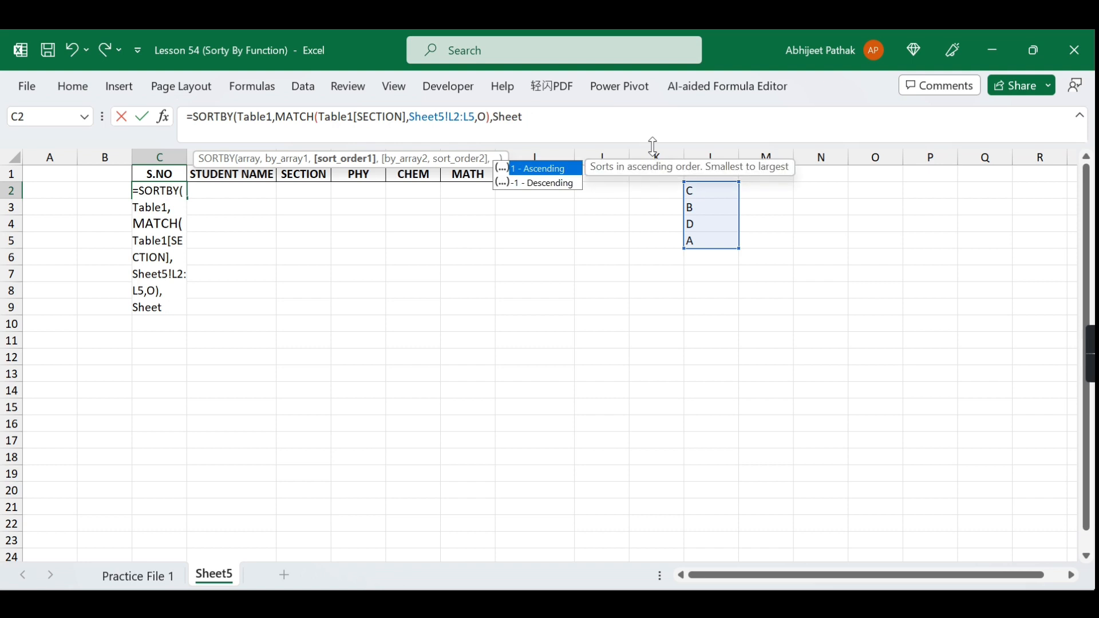
key(Down)
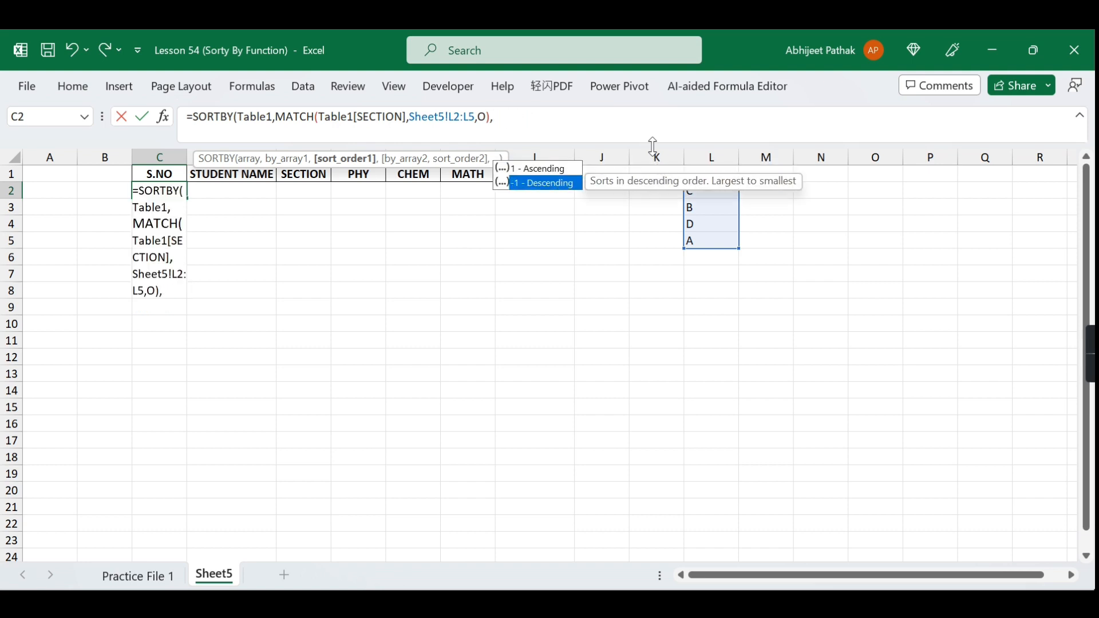
key(Up)
key(Tab)
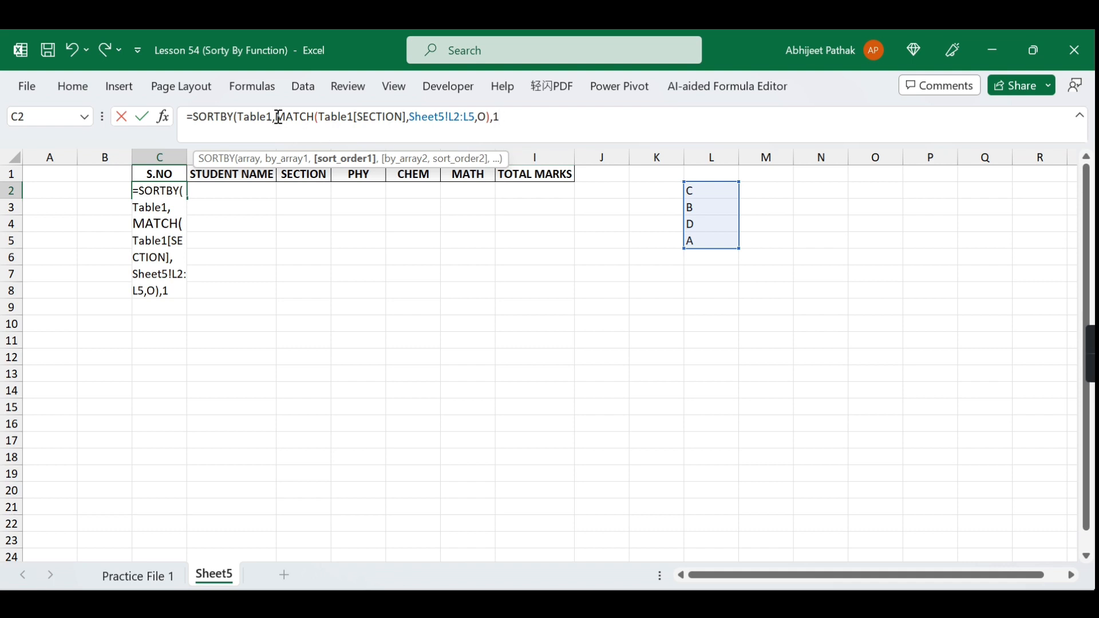
drag(276, 117, 490, 135)
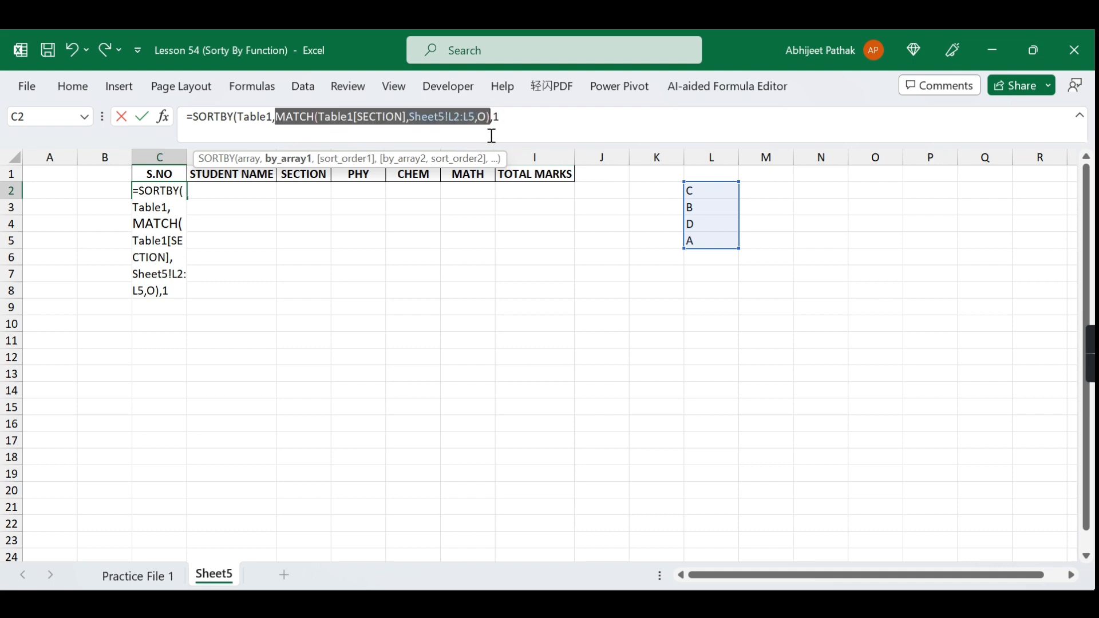
Step: Preview the evaluated values of the MATCH part inside the C2 SORTBY formula, restoring the formula text after each preview
key(F9)
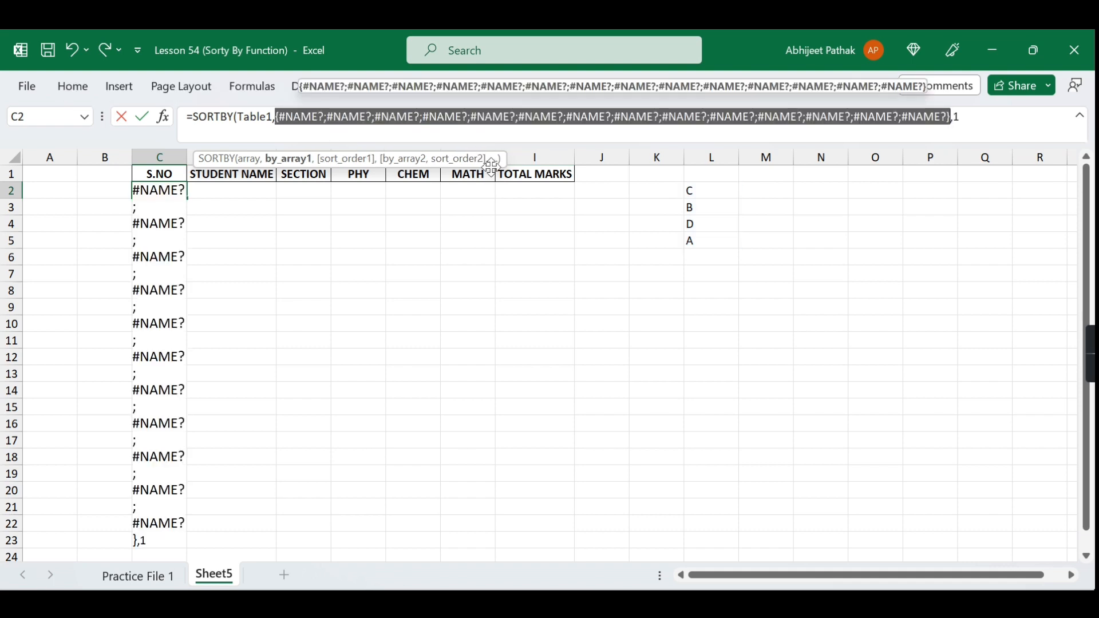
key(ctrl+z)
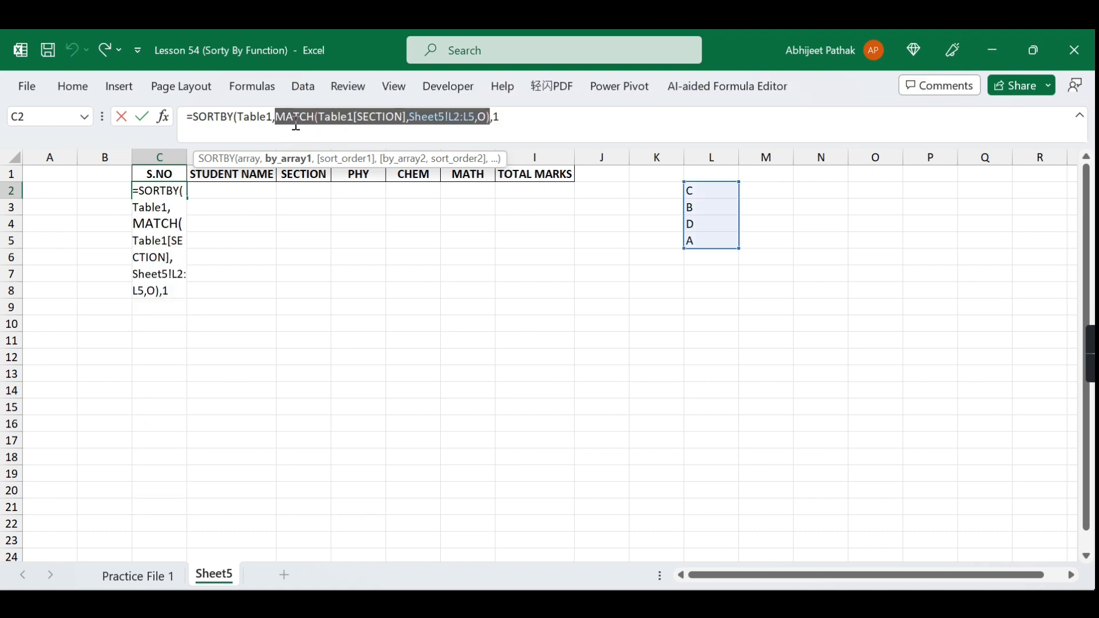
click(282, 118)
key(shift+Right)
key(shift+Right)
key(shift+Right)
key(shift+Right)
key(shift+Right)
key(shift+Right)
key(shift+Right)
key(shift+Right)
key(shift+Right)
key(shift+Right)
key(shift+Right)
key(shift+Right)
key(shift+Right)
key(shift+Right)
key(shift+Right)
key(shift+Right)
key(shift+Right)
key(shift+Right)
key(shift+Right)
key(shift+Right)
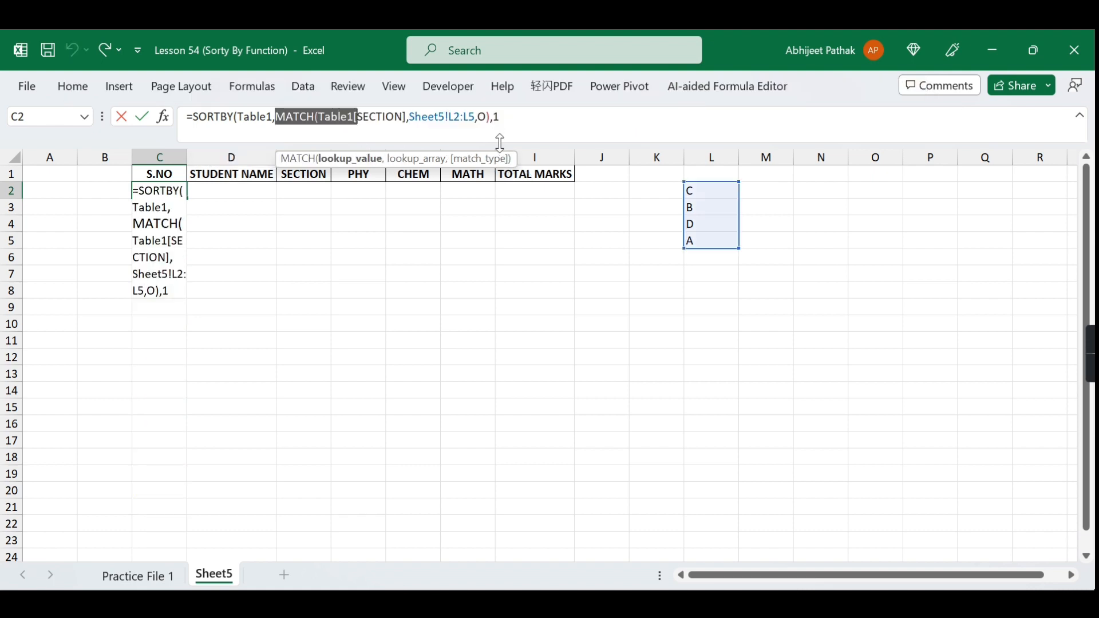
key(shift+Right)
key(shift+Right)
key(shift+Right)
key(shift+Right)
key(shift+Right)
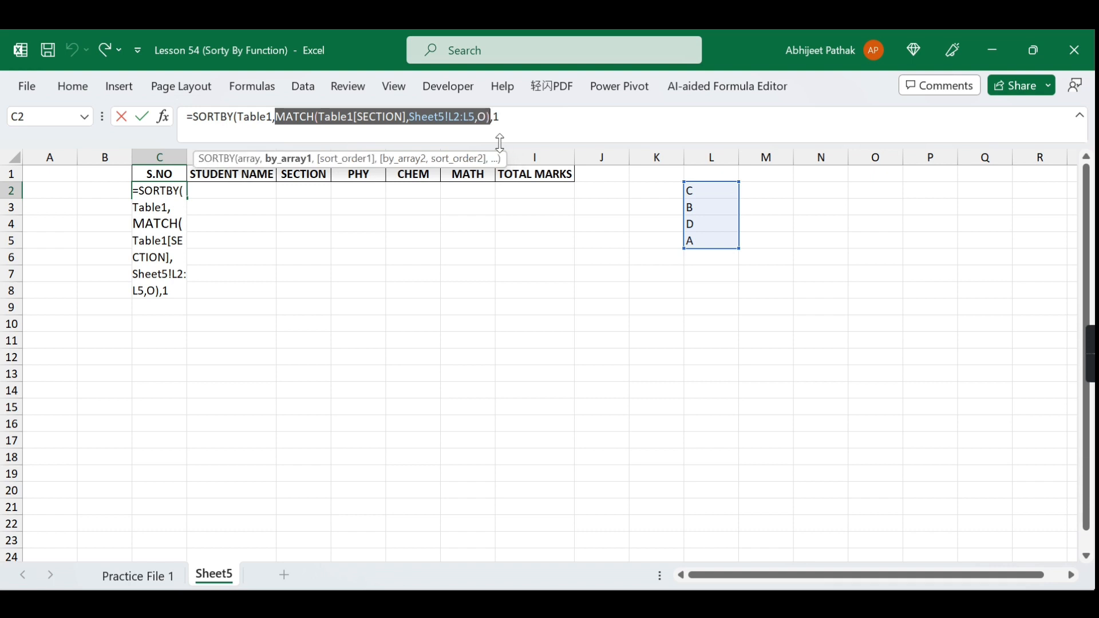
key(F9)
key(ctrl+z)
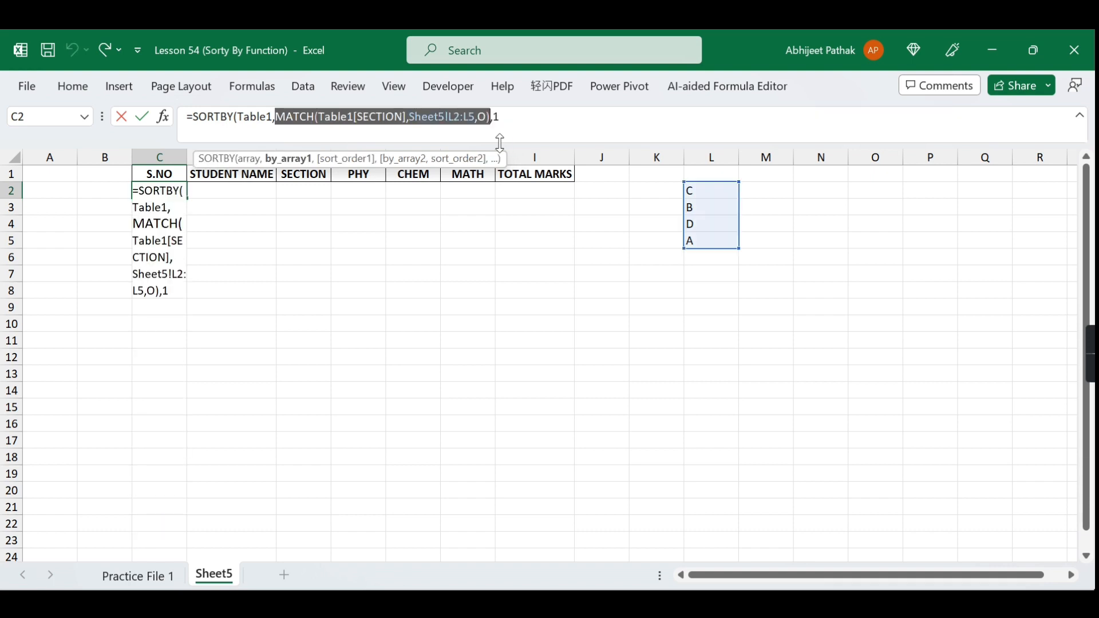
Step: Replace the letter O in MATCH's match type argument with the digit 0
click(485, 116)
key(BackSpace)
text(0)
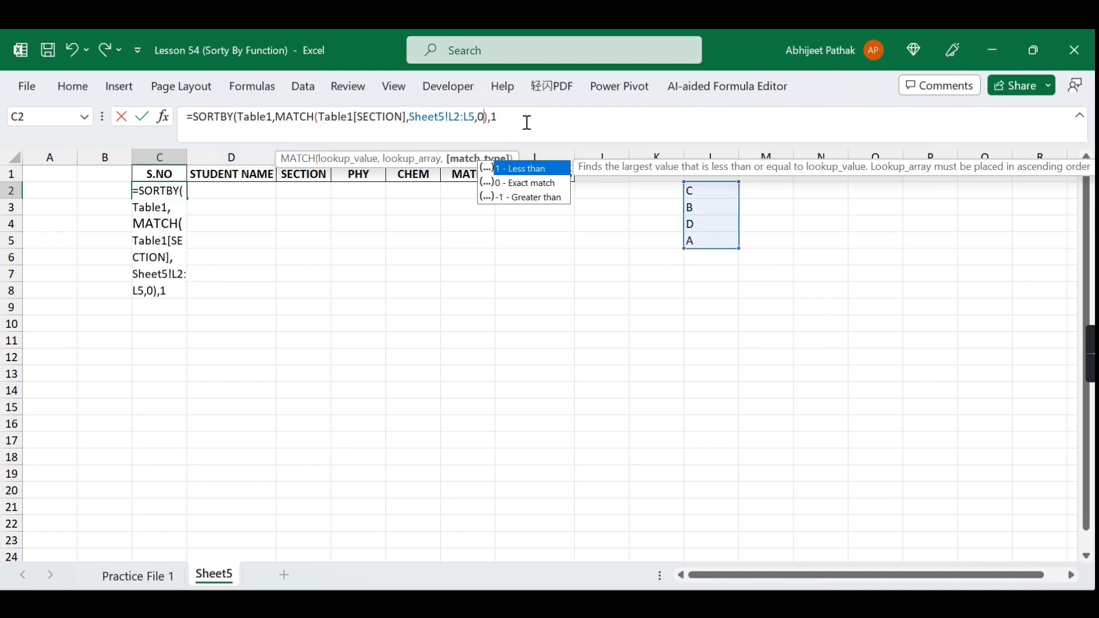
Step: Evaluate the corrected MATCH part in place to inspect the position array, and restore the formula text
click(299, 116)
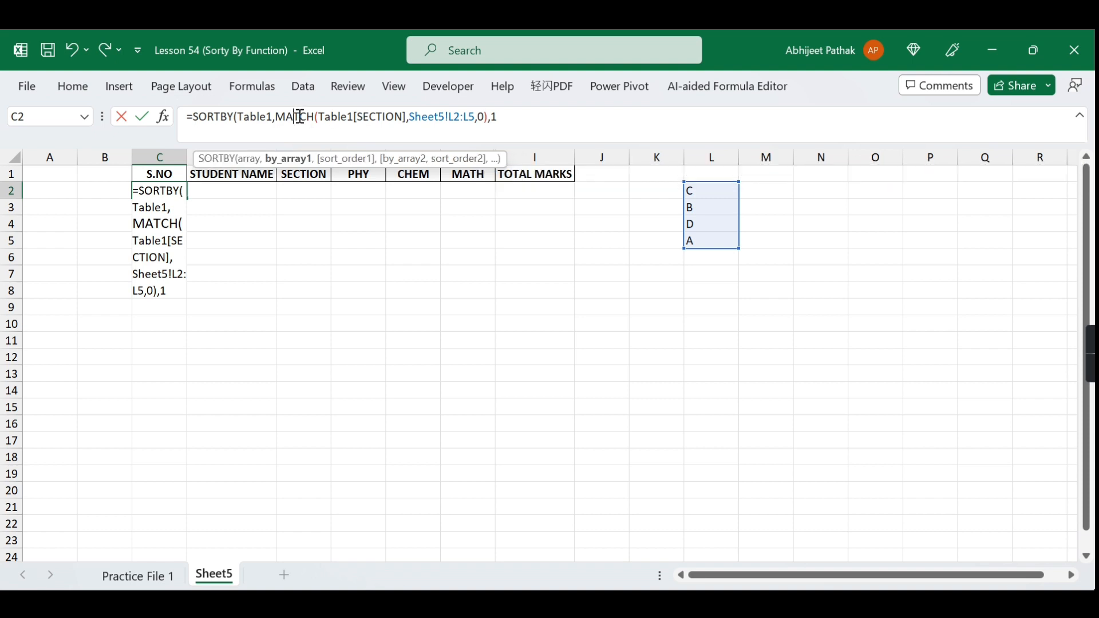
key(shift+Right)
key(shift+Right)
key(shift+Right)
key(shift+Right)
key(shift+Right)
key(shift+Right)
key(shift+Right)
key(shift+Right)
key(shift+Right)
key(shift+Right)
key(shift+Right)
key(shift+Right)
key(shift+Right)
key(shift+Right)
key(shift+Right)
key(shift+Right)
key(shift+Right)
key(shift+Right)
key(shift+Right)
key(shift+Right)
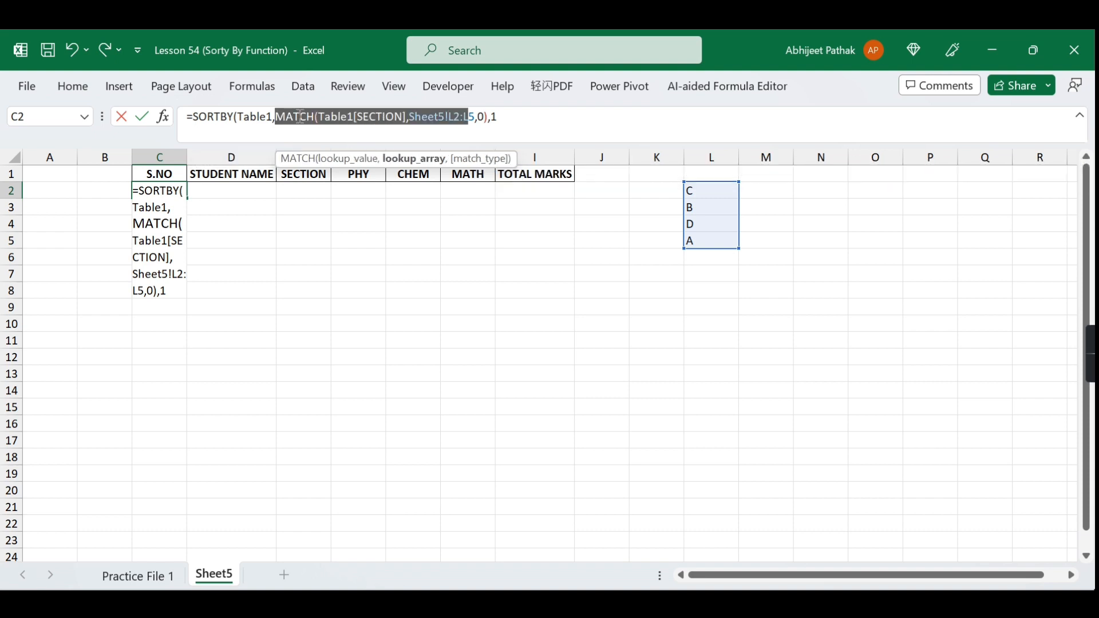
key(F9)
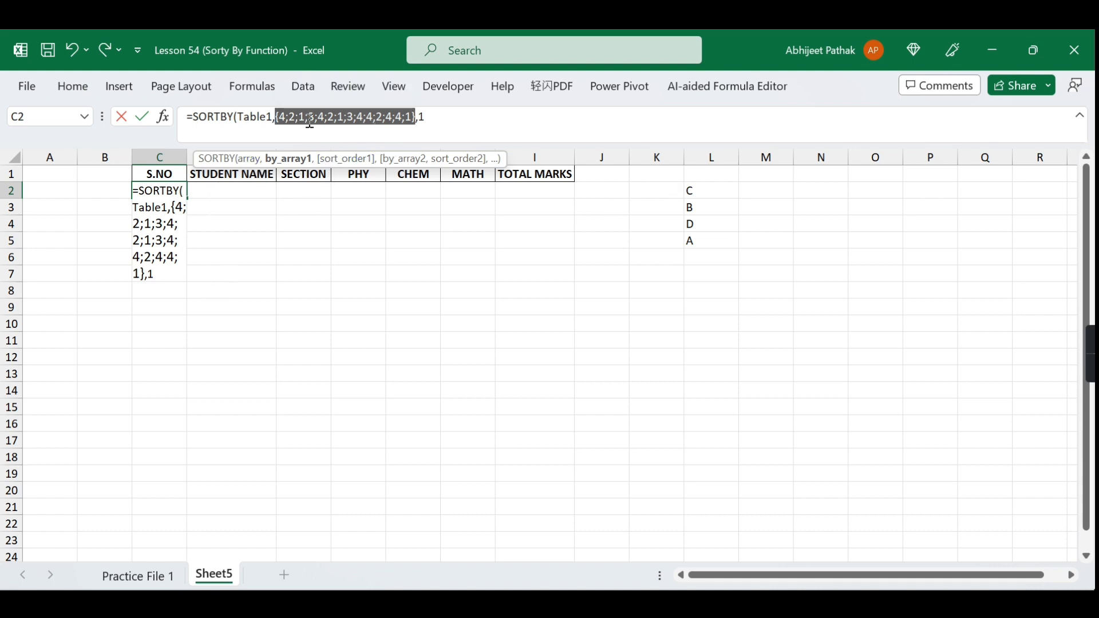
key(ctrl+z)
Step: Close and commit the SORTBY formula in C2, and check the section order in the SECTION column of the spilled result
click(507, 116)
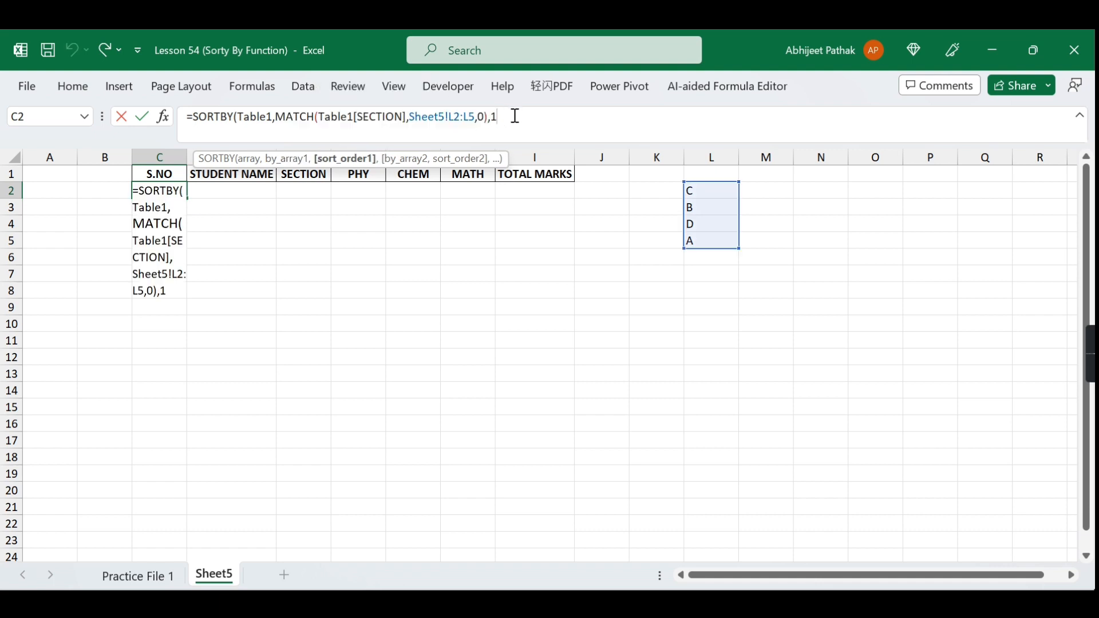
text())
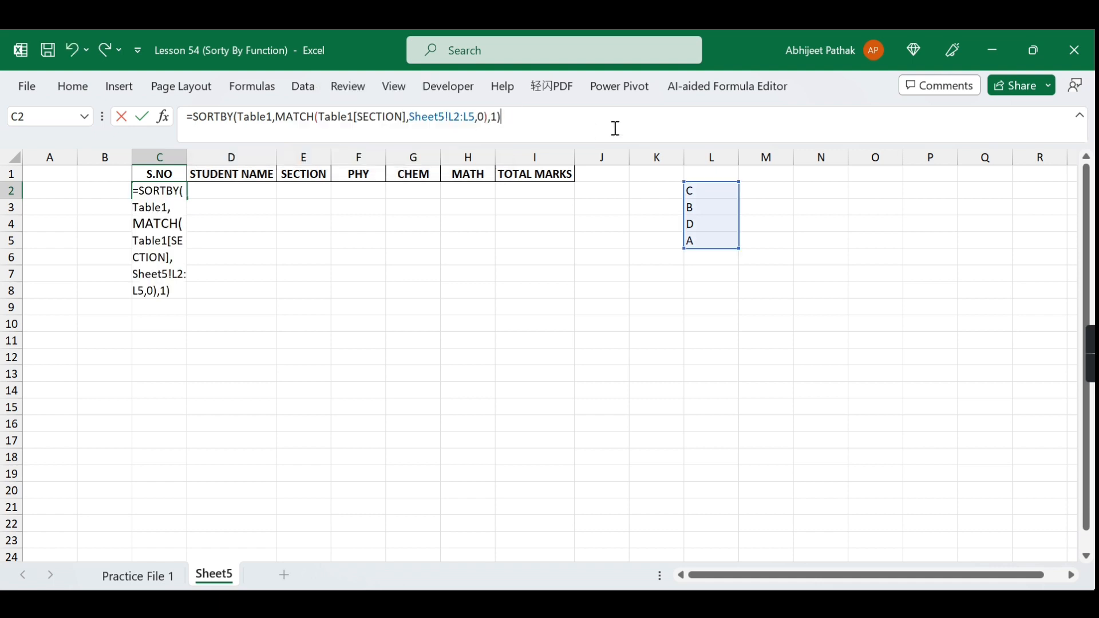
key(Return)
drag(307, 191, 301, 407)
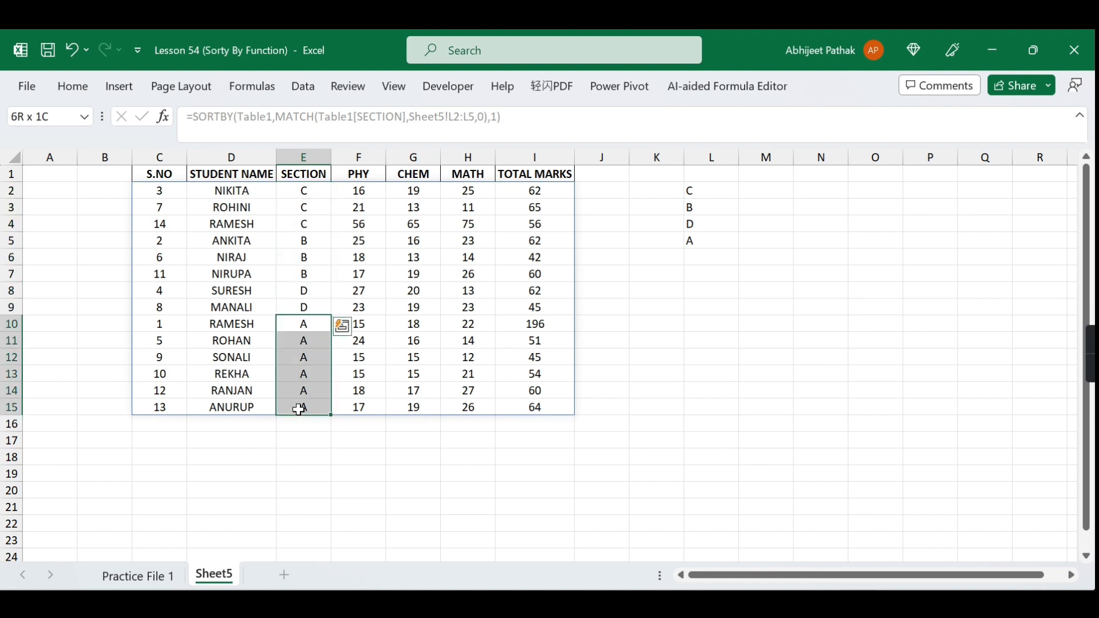
Step: Start a new record in row 17 of the Practice File 1 marks table with S.NO 15
click(166, 577)
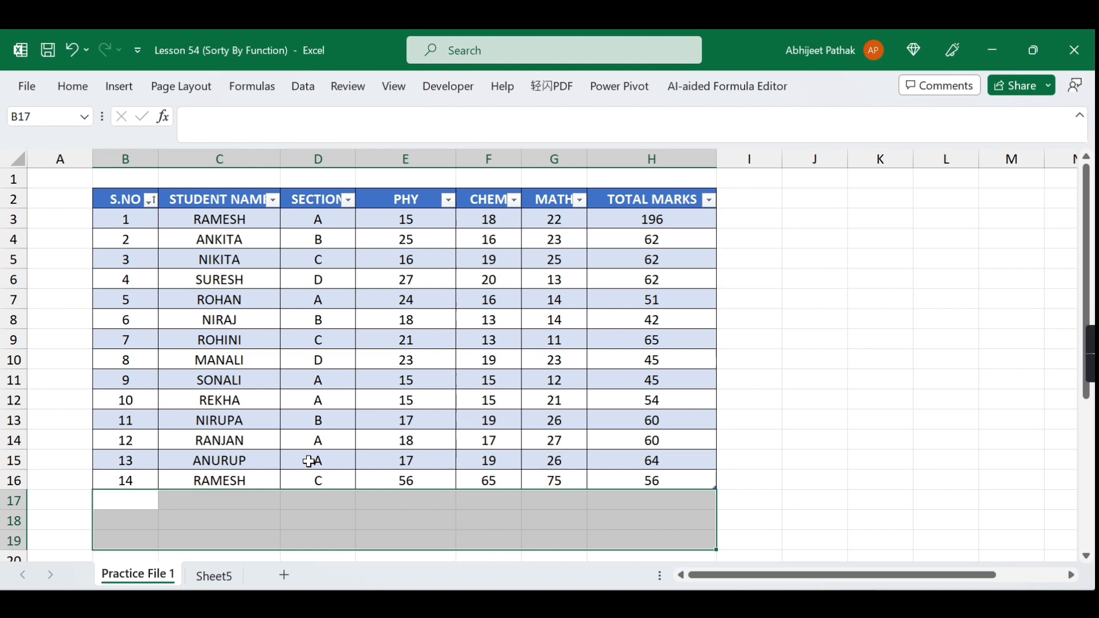
click(319, 501)
click(143, 507)
text(15)
key(Tab)
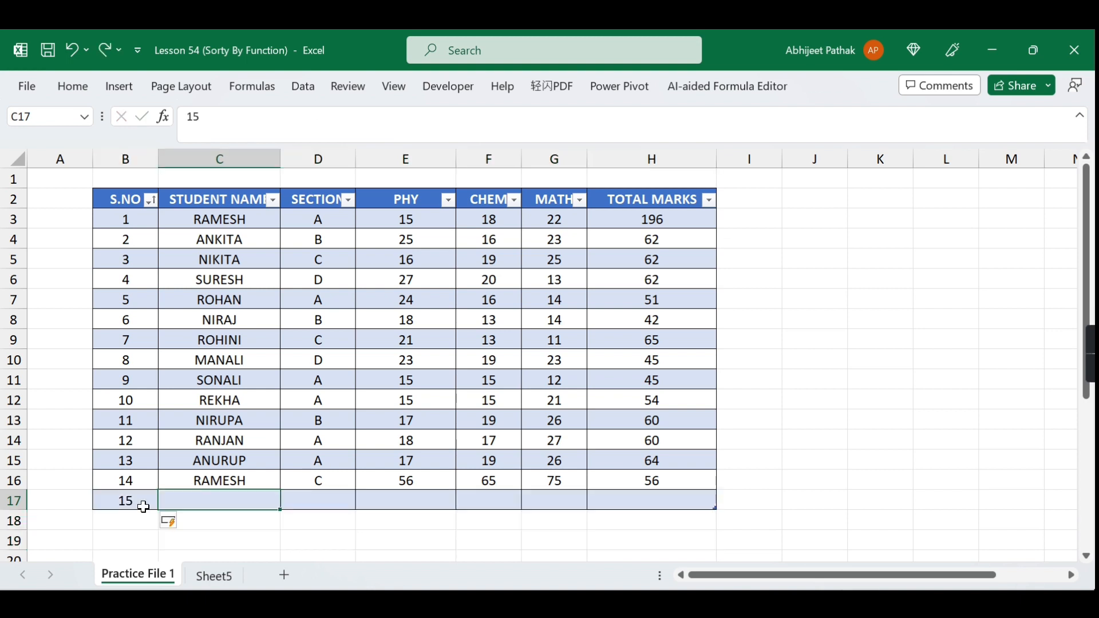
text(NIKITA)
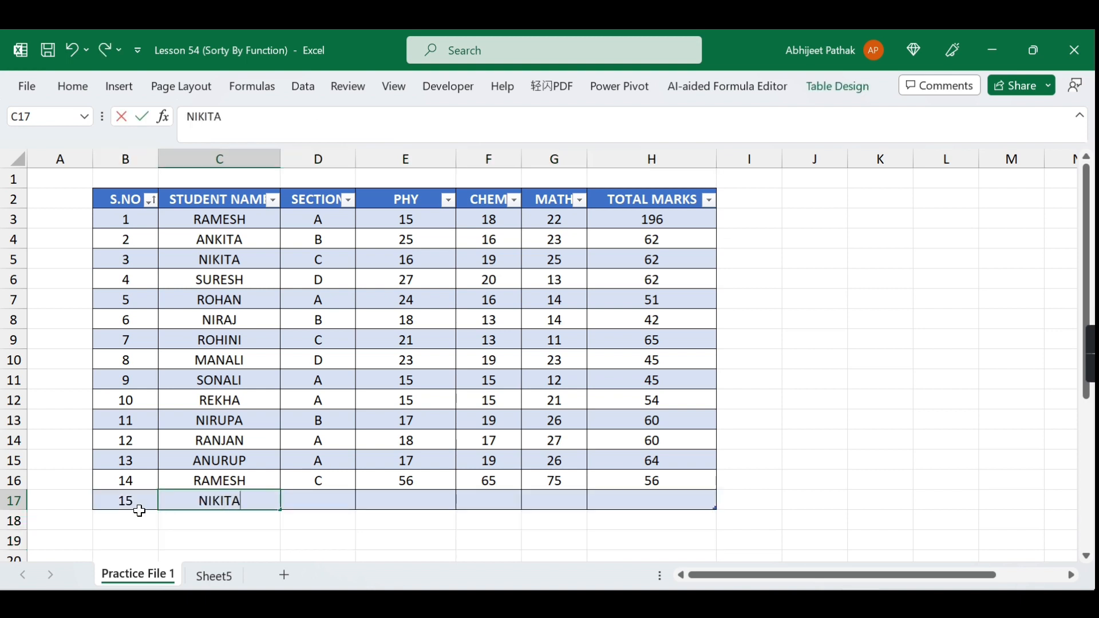
key(BackSpace)
key(BackSpace)
key(BackSpace)
key(BackSpace)
key(BackSpace)
key(BackSpace)
Step: Fill in the student's name and section A for the S.NO 15 record
text(NUKKU)
key(Tab)
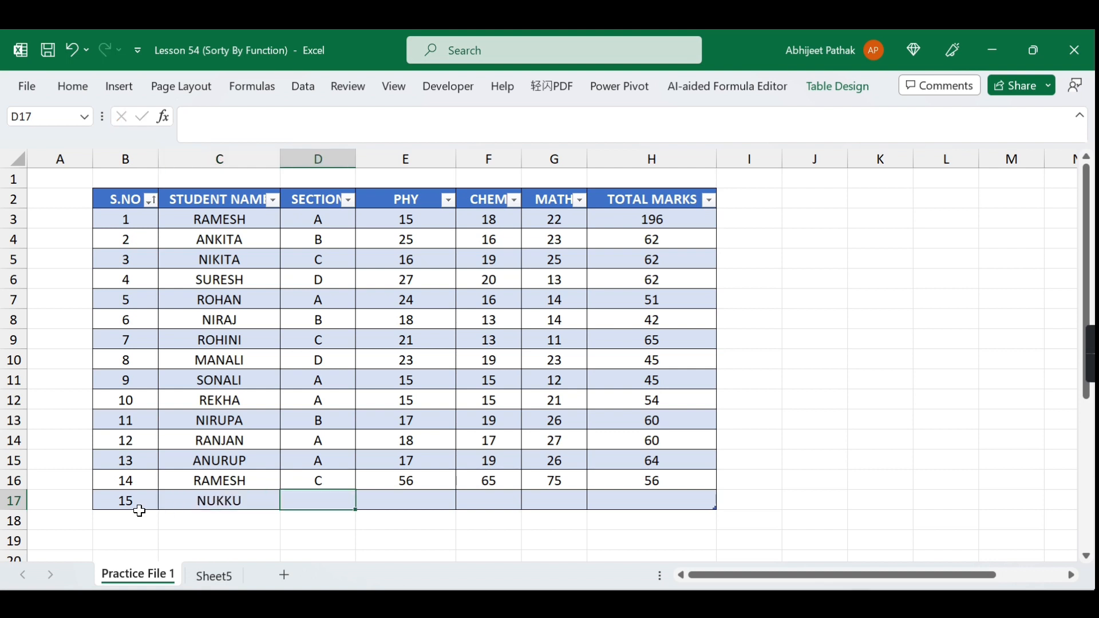
text(A)
key(Tab)
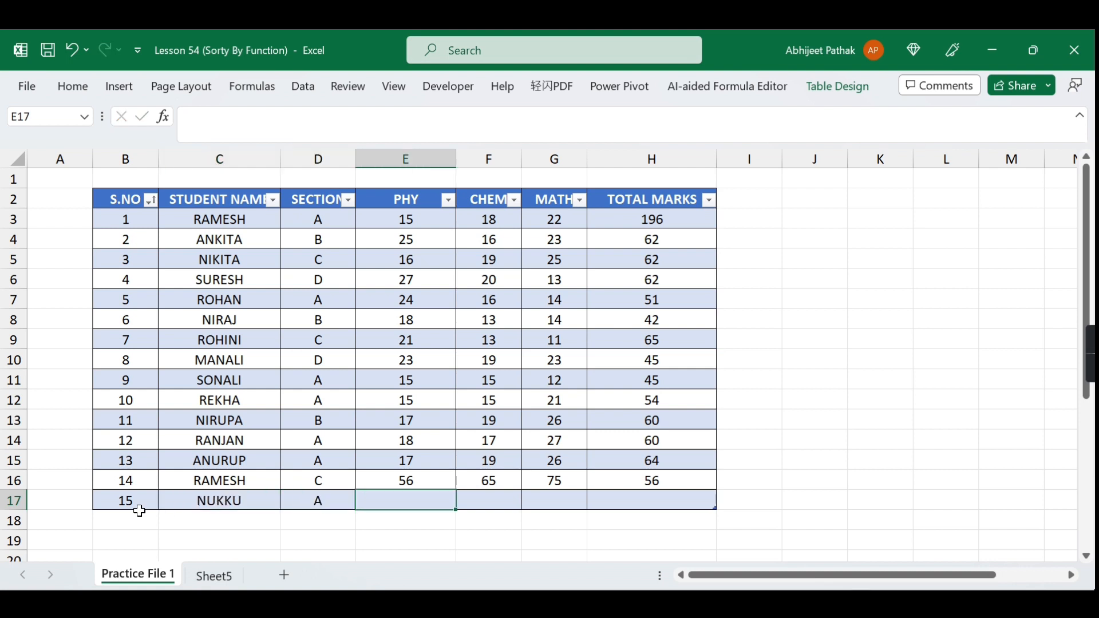
Step: Enter marks of 67 for PHY, 76 for CHEM and 75 for MATH, plus total marks of 6454, for record 15
text(67)
key(Tab)
text(76)
key(Tab)
text(75)
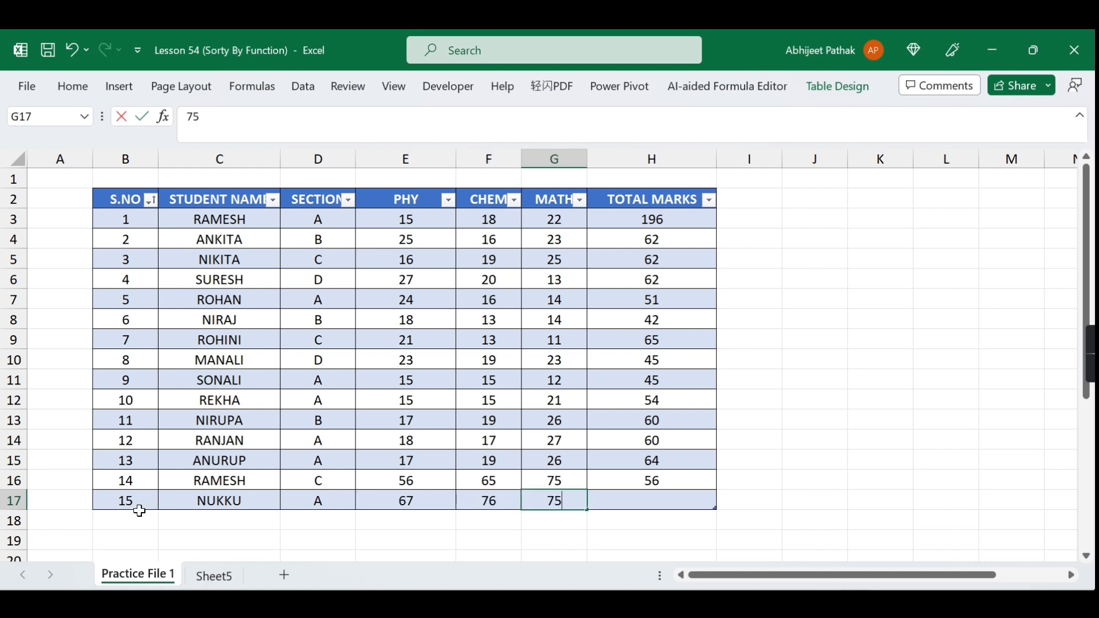
key(Tab)
key(Up)
key(Down)
text(64545)
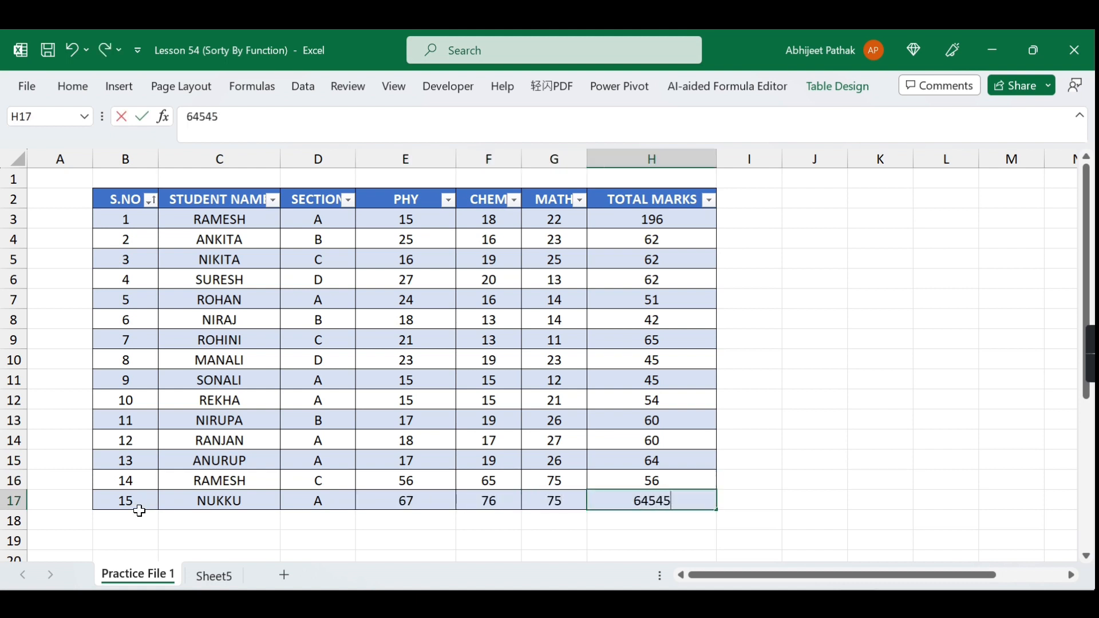
key(BackSpace)
click(388, 478)
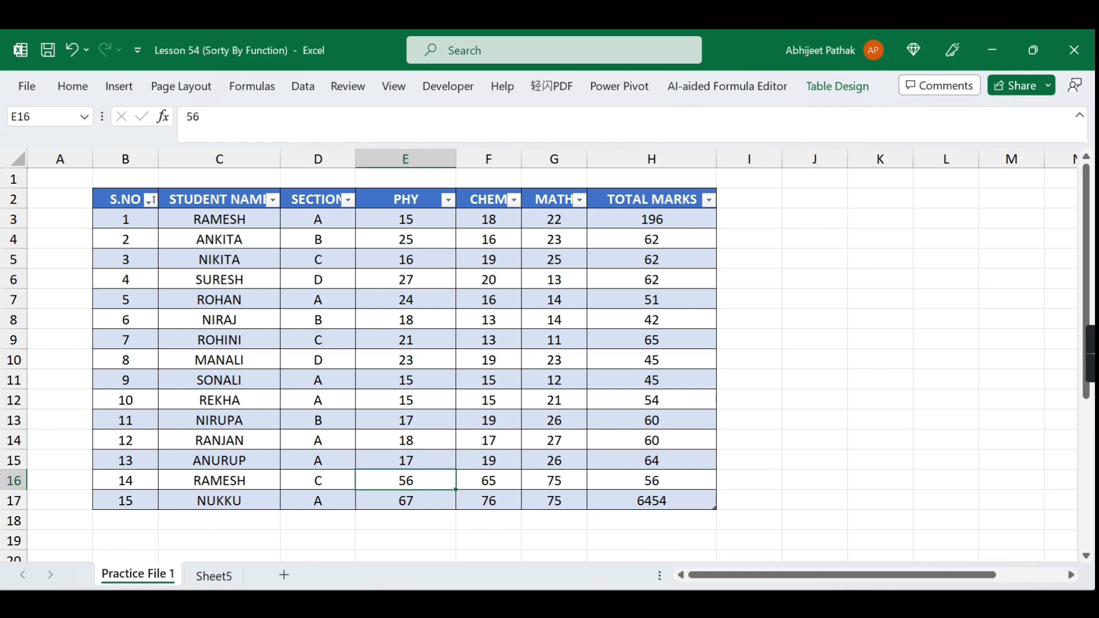
Step: Check where the new section A record falls in the sorted result on Sheet5
click(216, 576)
click(319, 339)
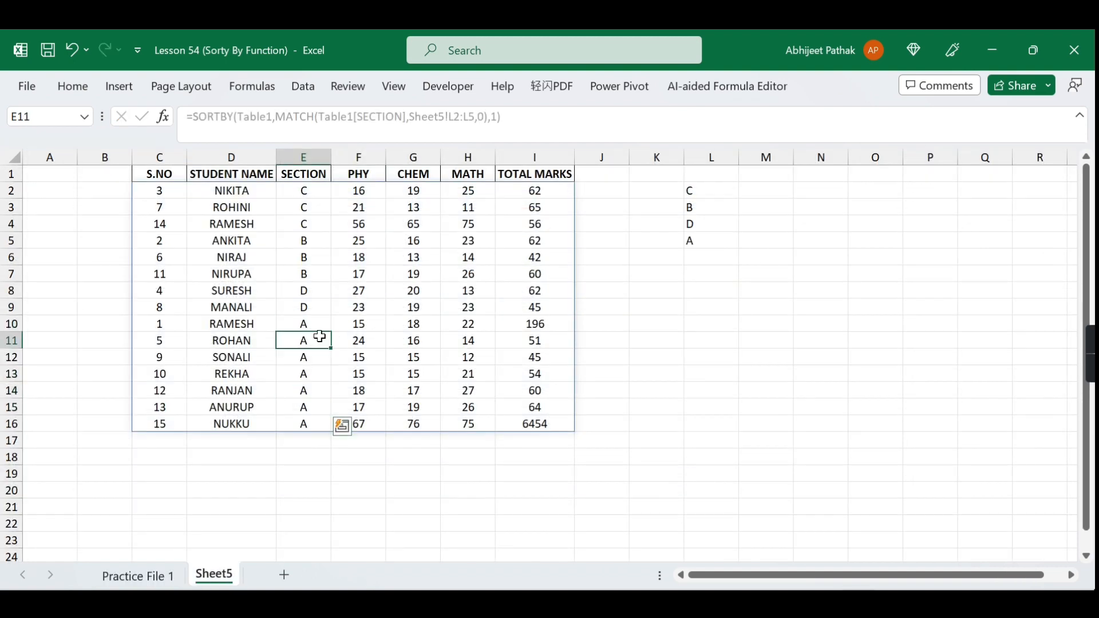
click(305, 420)
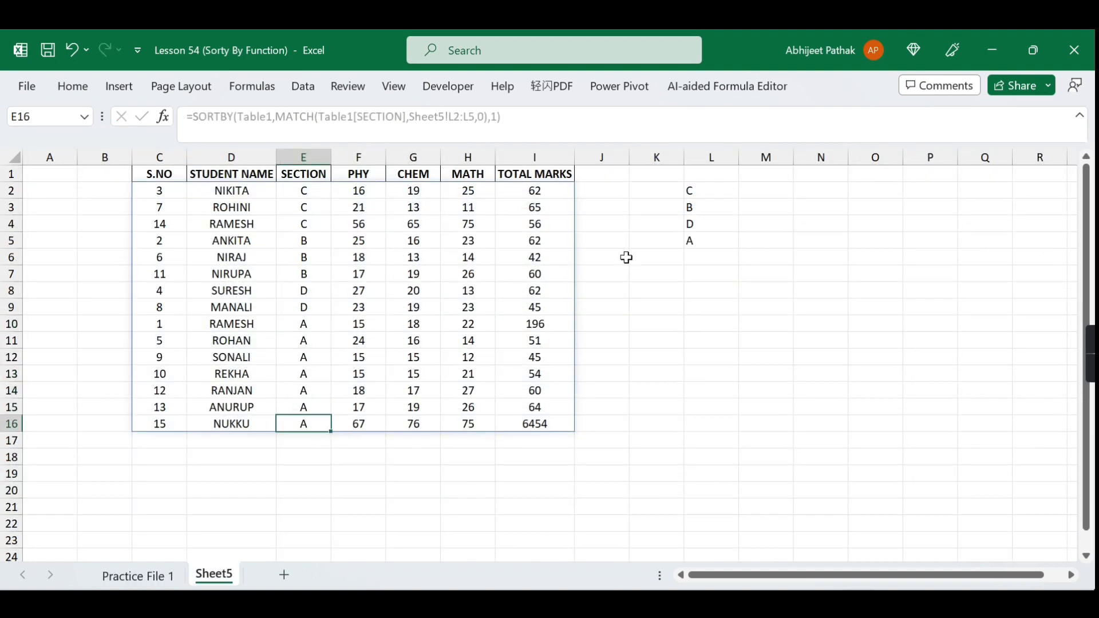
Step: Change the section of record 15 in Practice File 1 to C and check its position in the sorted result on Sheet5
click(150, 576)
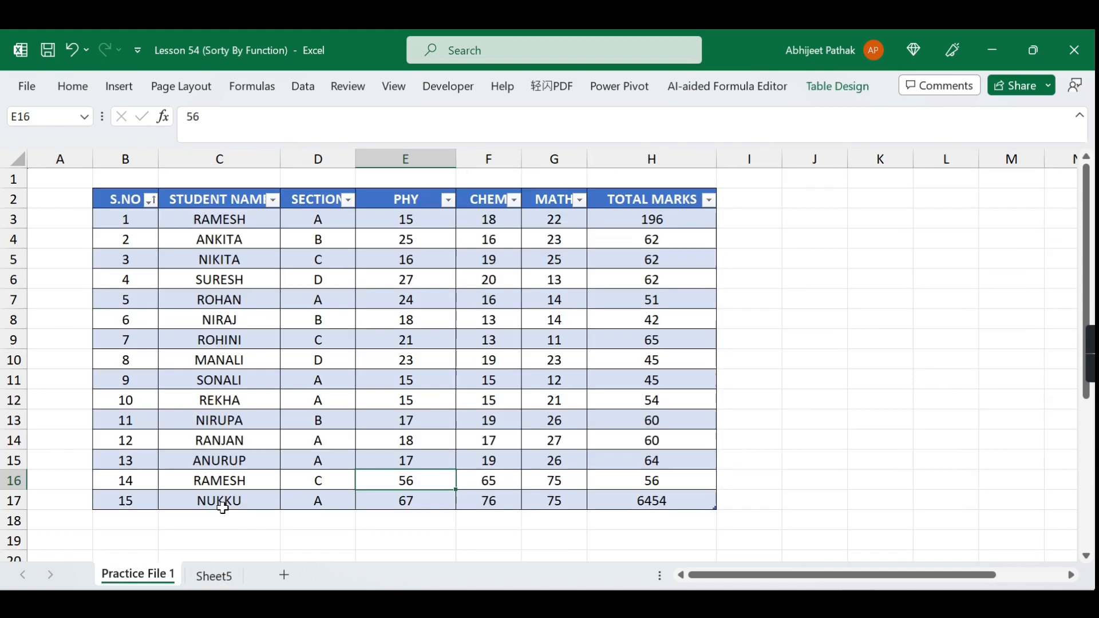
click(327, 496)
text(C)
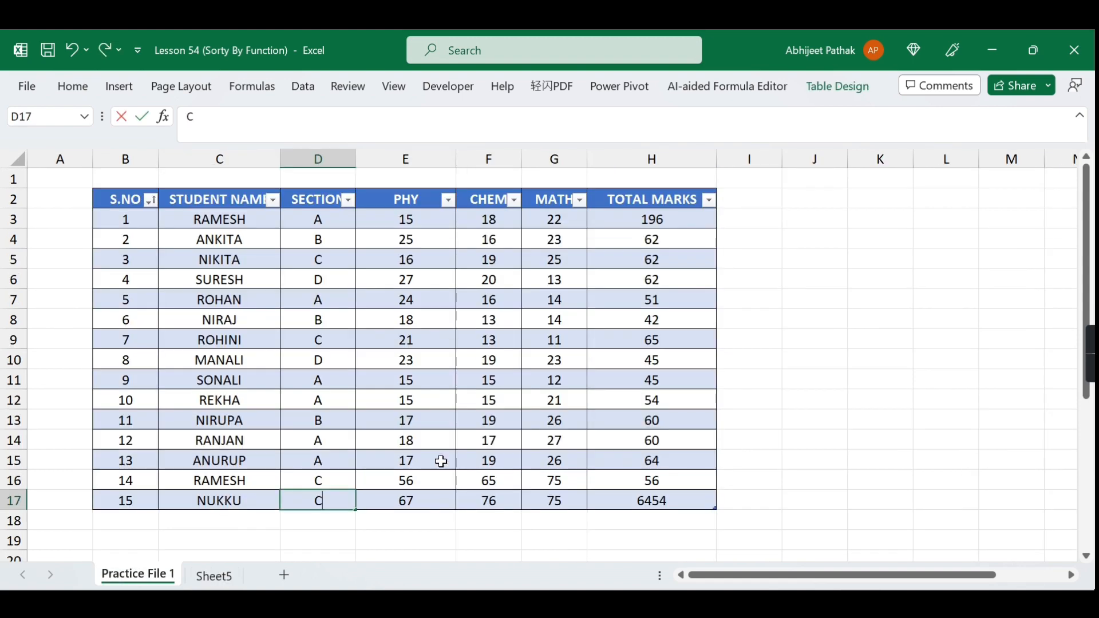
click(441, 460)
click(232, 572)
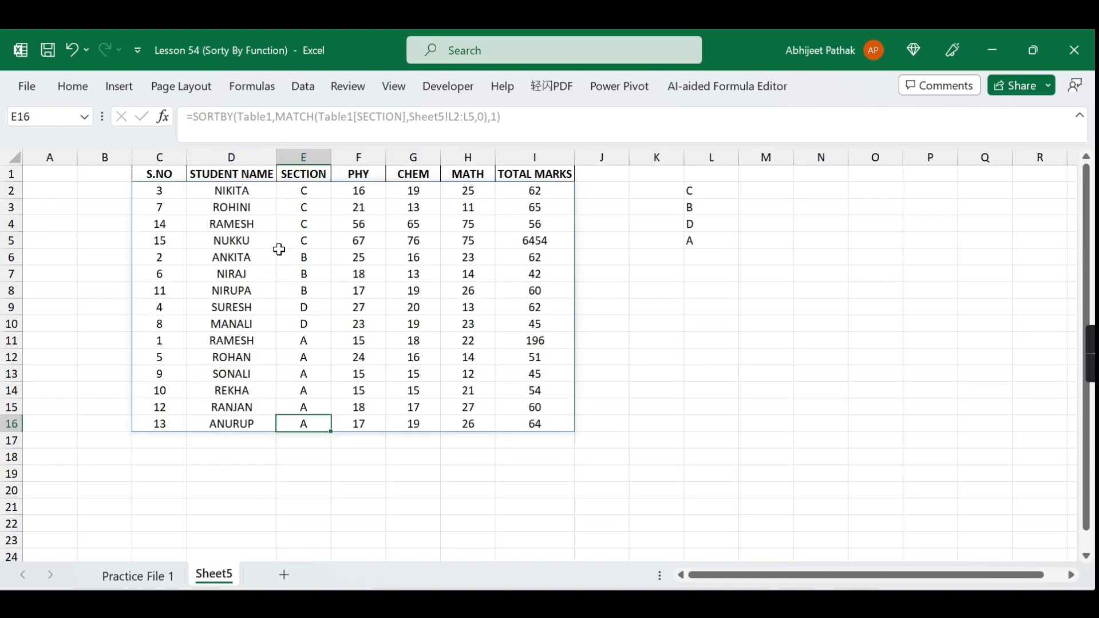
click(304, 244)
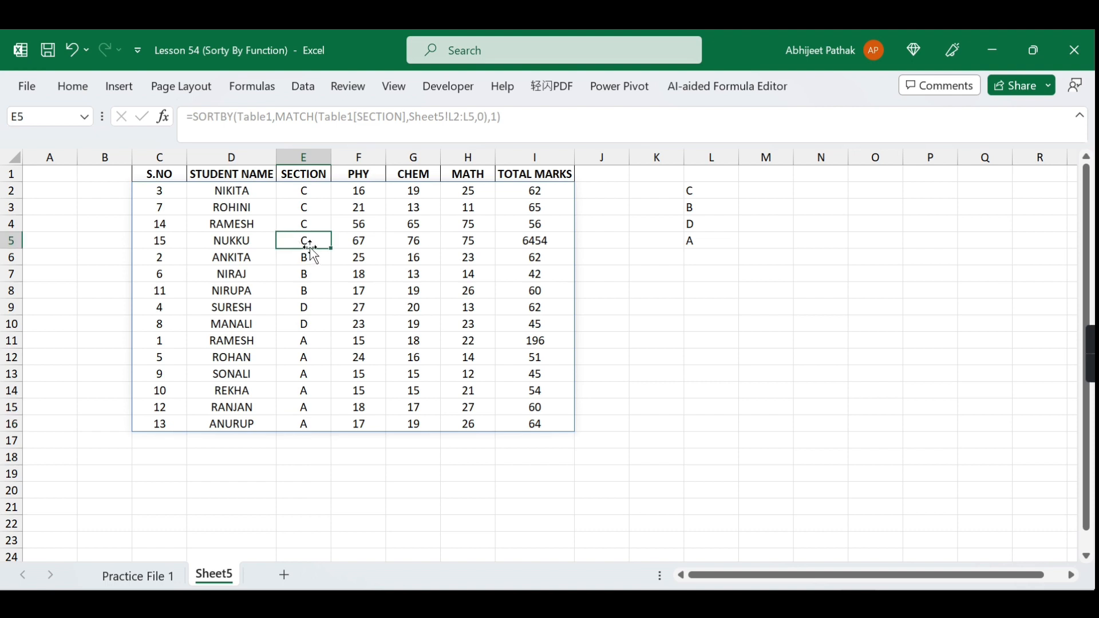